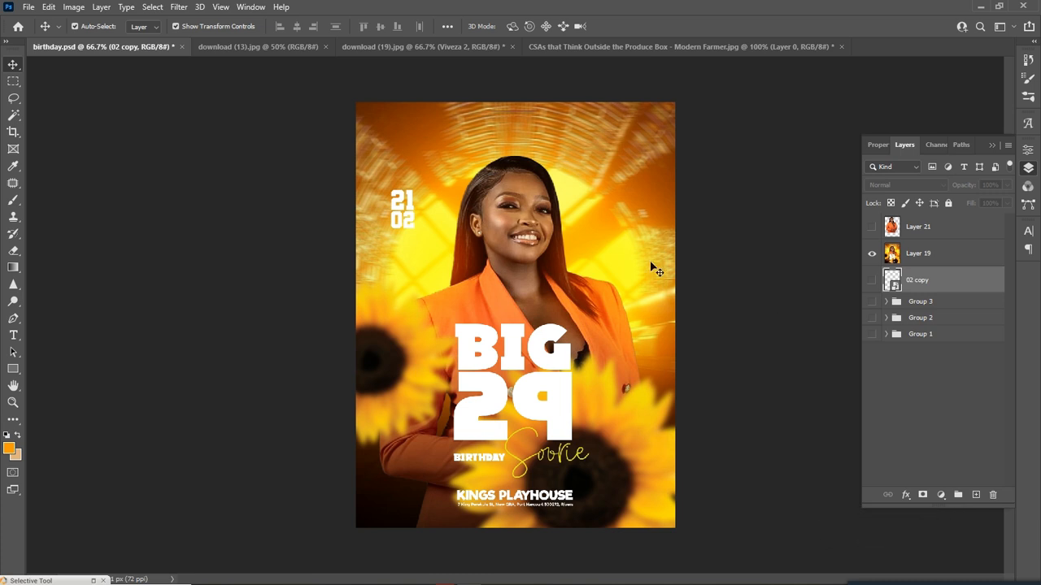
click(29, 7)
mouse_move(49, 6)
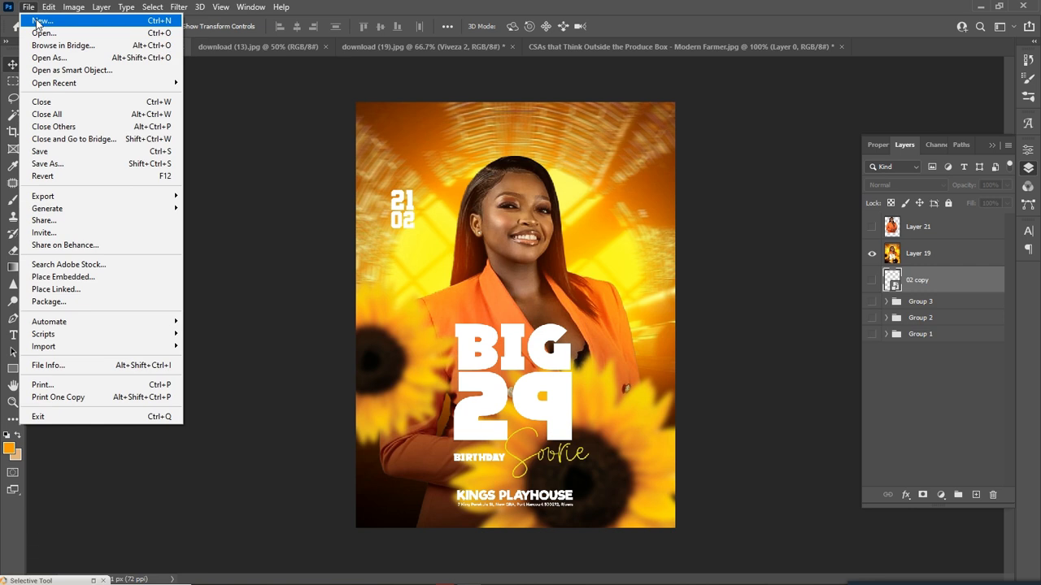
click(37, 22)
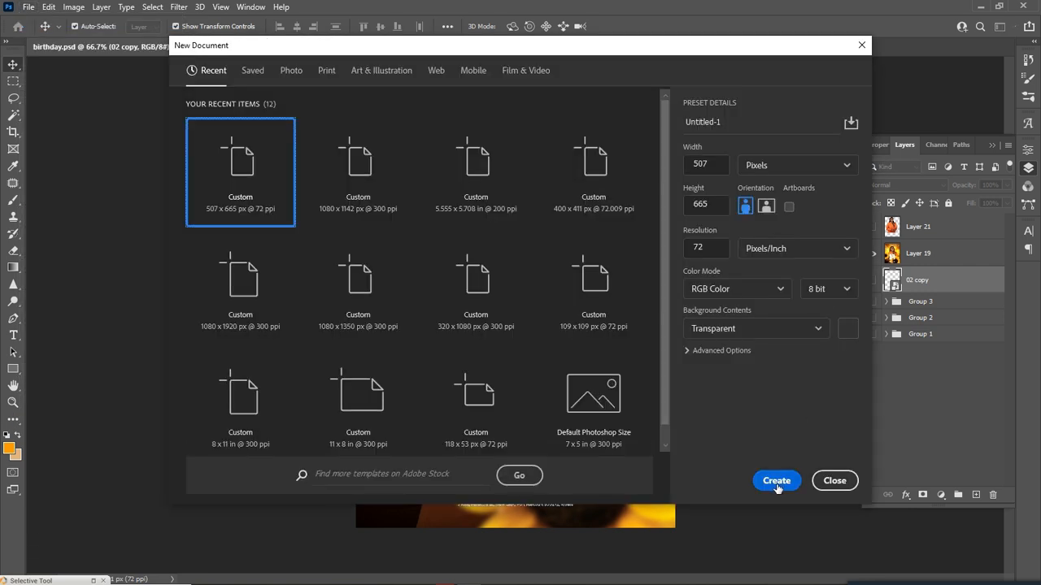
click(709, 250)
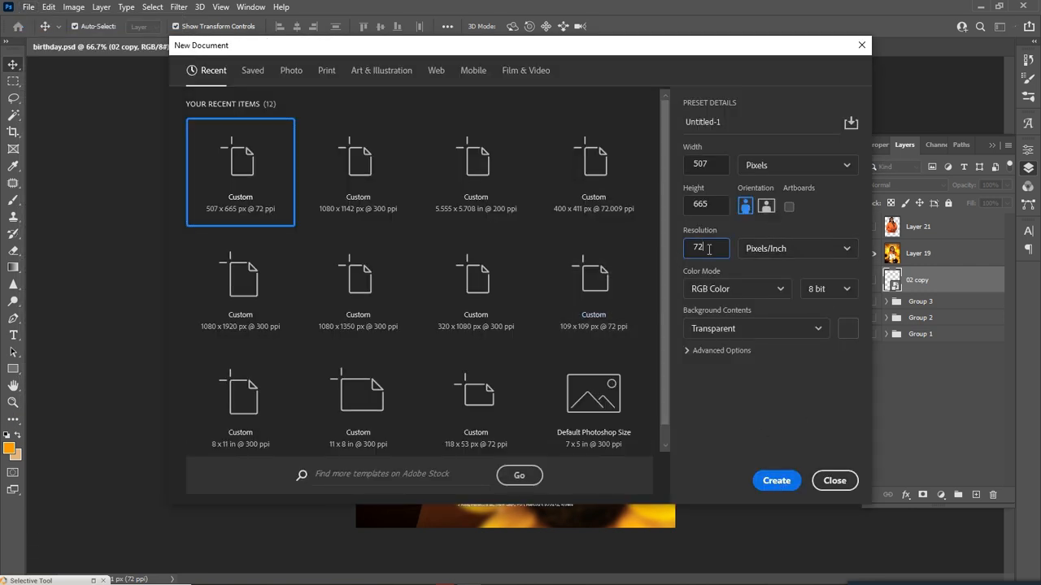
click(832, 481)
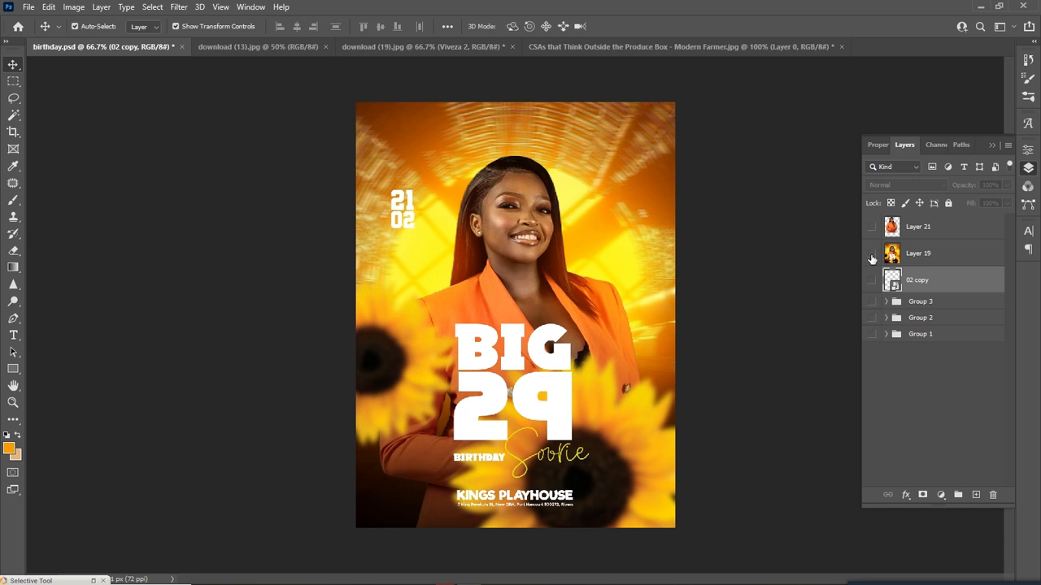
Hide Layer 19 in birthday.psd, and copy the automatically selected woman in download (19).jpg onto a new layer
click(872, 258)
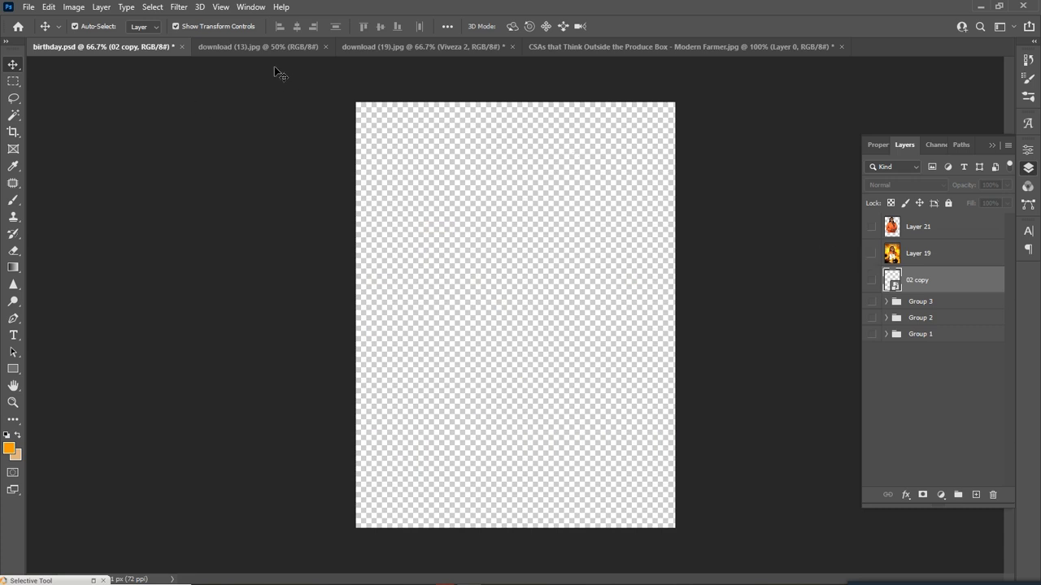
click(443, 46)
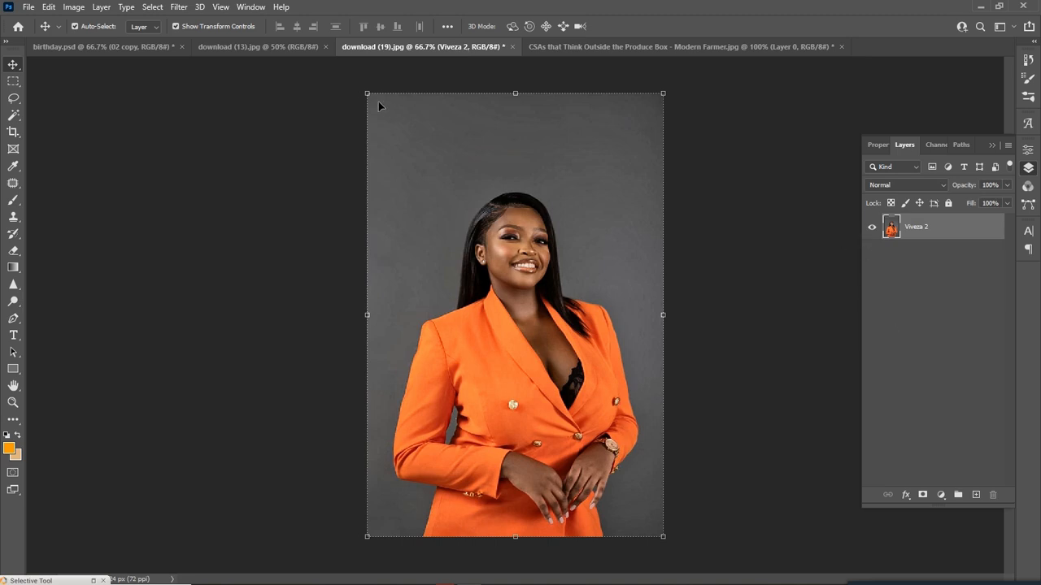
click(159, 10)
click(184, 159)
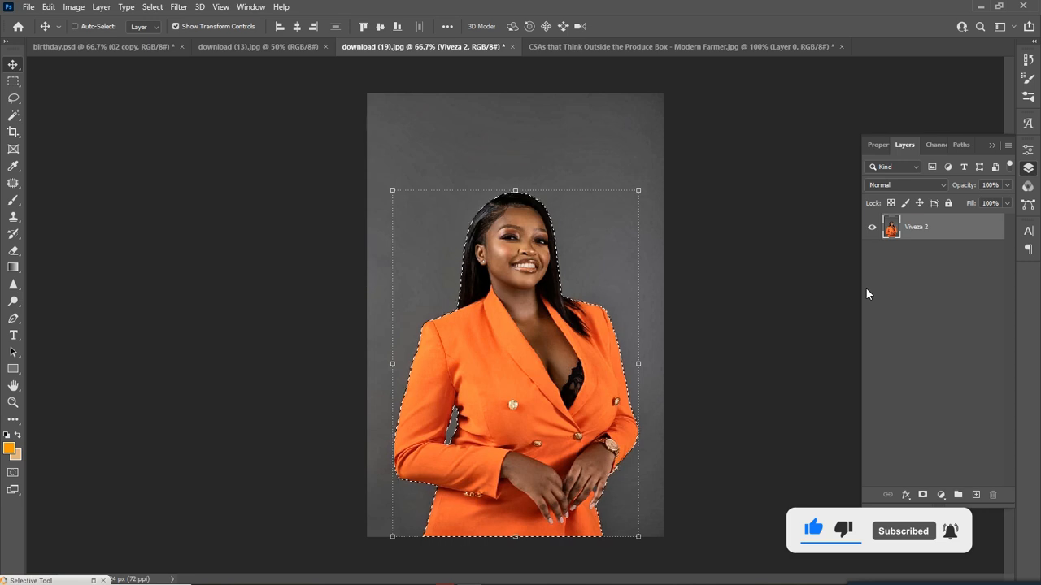
key(ctrl+j)
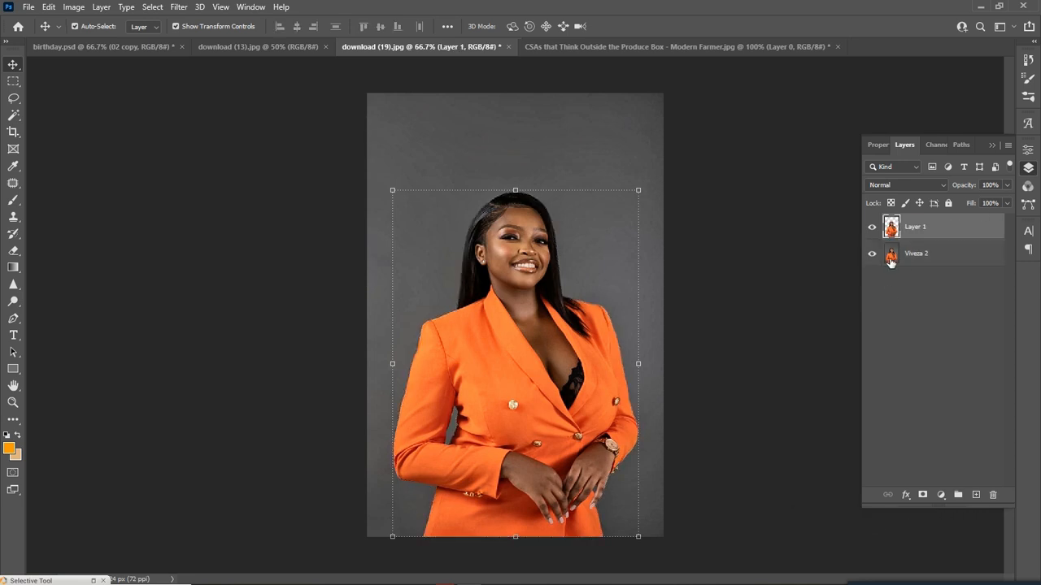
Hide the original Viveza 2 layer and place the woman's cutout in birthday.psd, centred along the canvas's lower edge
click(871, 255)
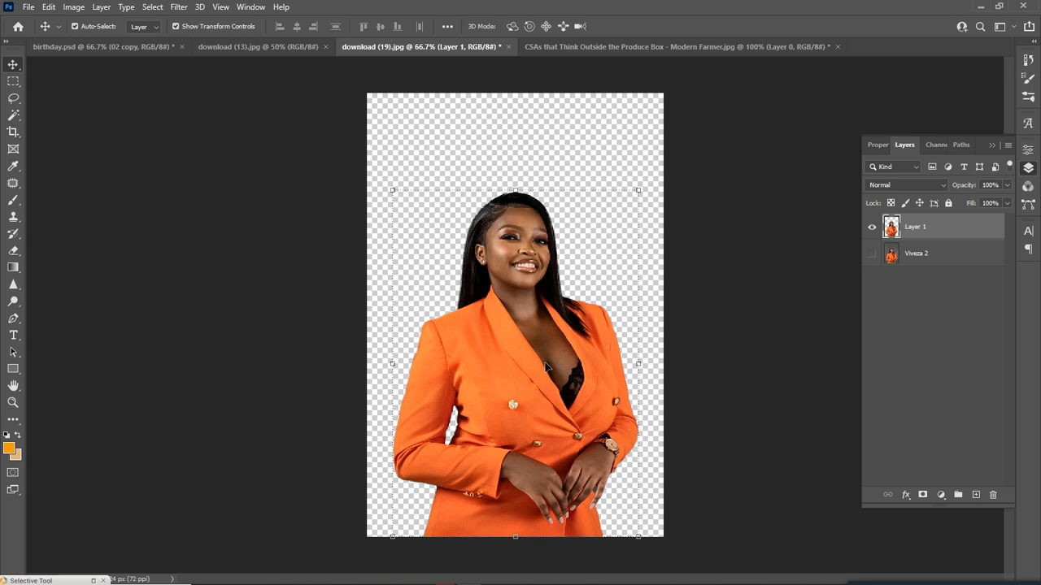
drag(512, 278, 561, 306)
drag(518, 234, 538, 293)
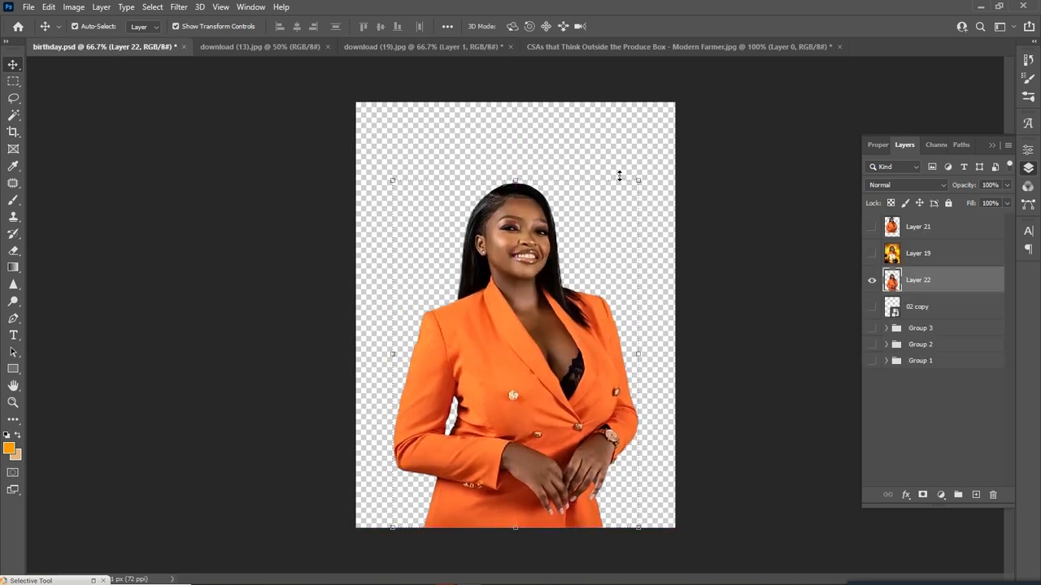
Bring the glowing tunnel image from download (13).jpg into birthday.psd and scale it to about 113% to cover the canvas
click(393, 50)
click(284, 51)
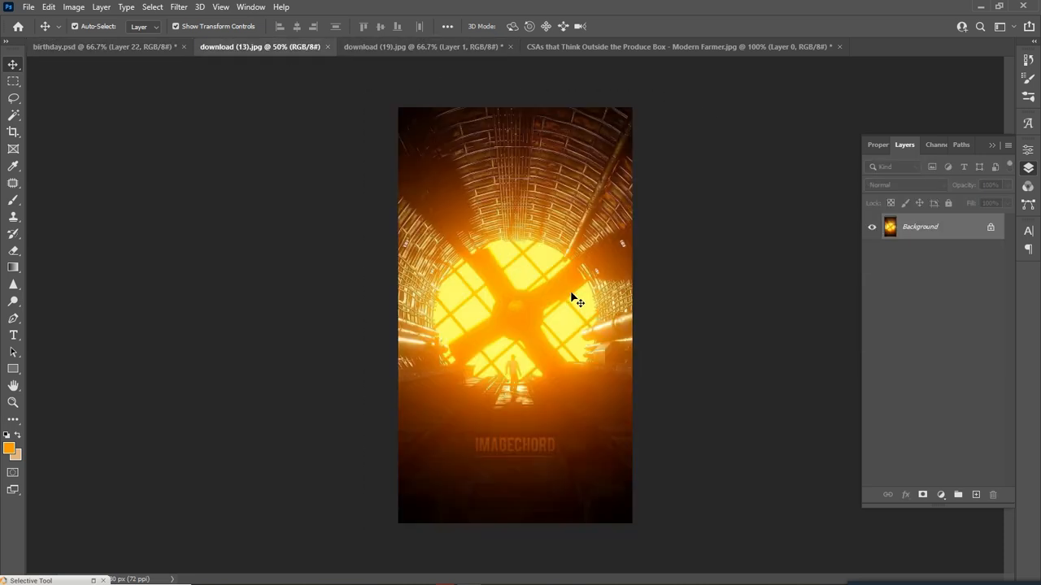
drag(533, 277, 518, 344)
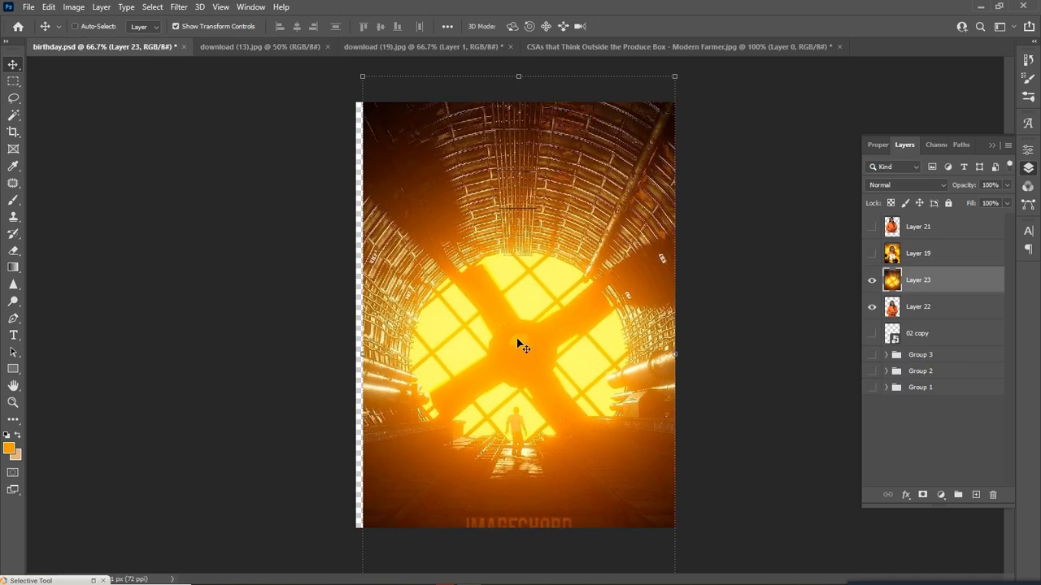
key(ctrl+minus)
drag(636, 137, 642, 78)
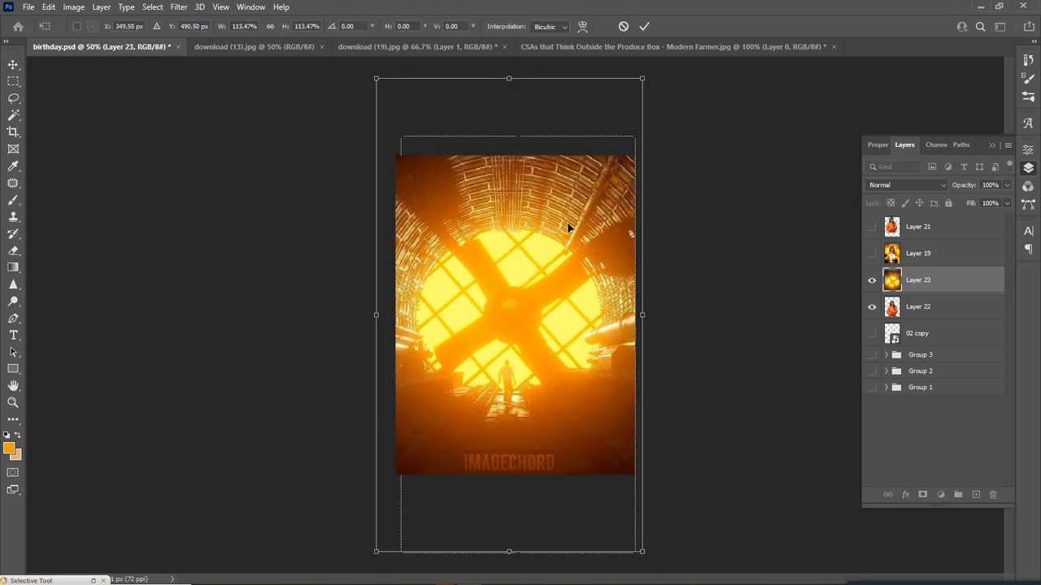
key(Return)
Move the tunnel layer beneath the woman's layer and position its yellow circle centrally behind her head and shoulders
drag(931, 286, 930, 320)
drag(623, 269, 618, 241)
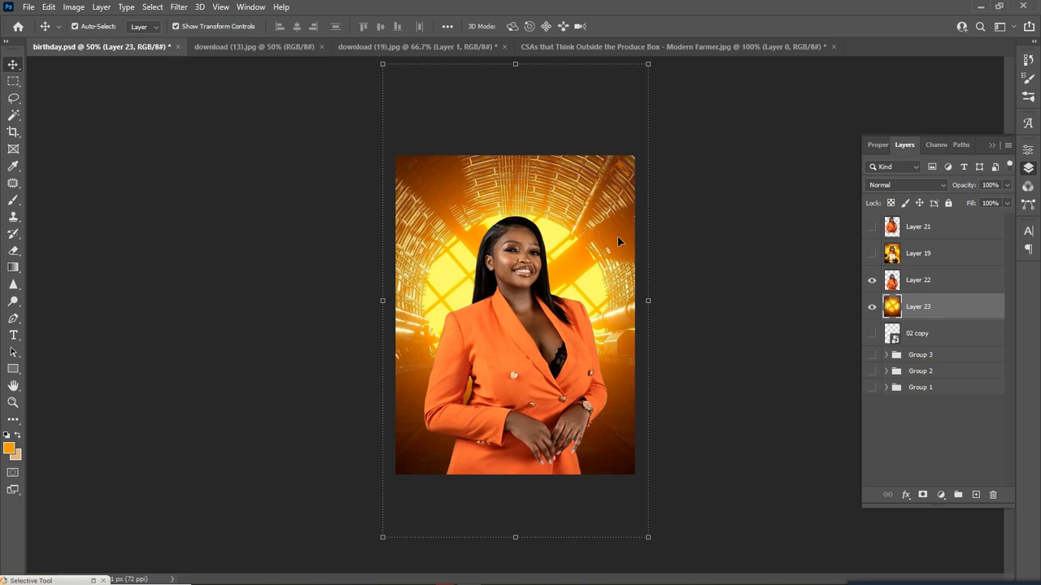
drag(605, 205, 605, 205)
key(ctrl+plus)
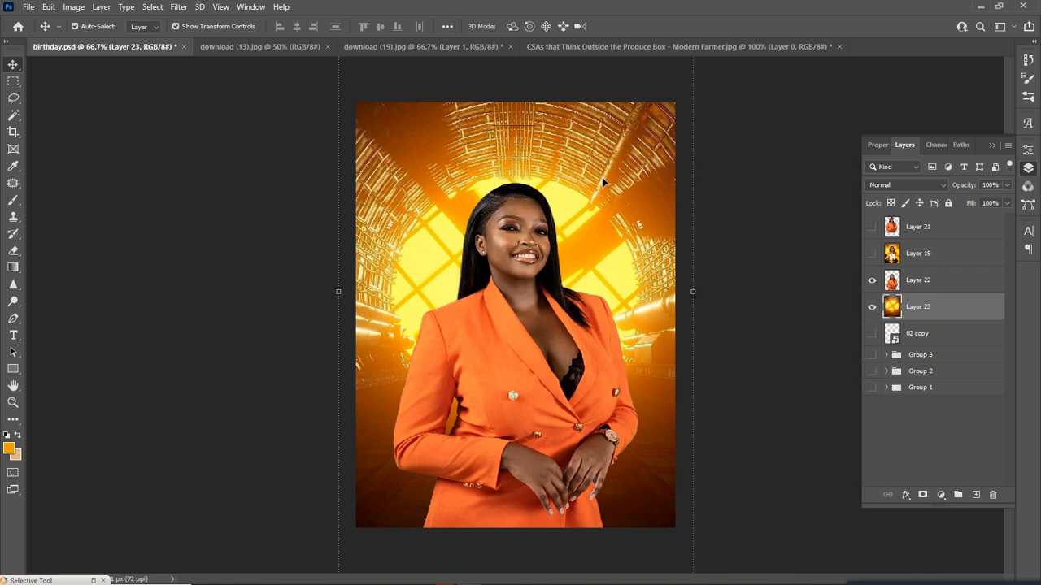
click(760, 175)
Select the sunflower in the CSAs that Think Outside the Produce Box image with Select Subject and copy it onto a new layer
click(540, 50)
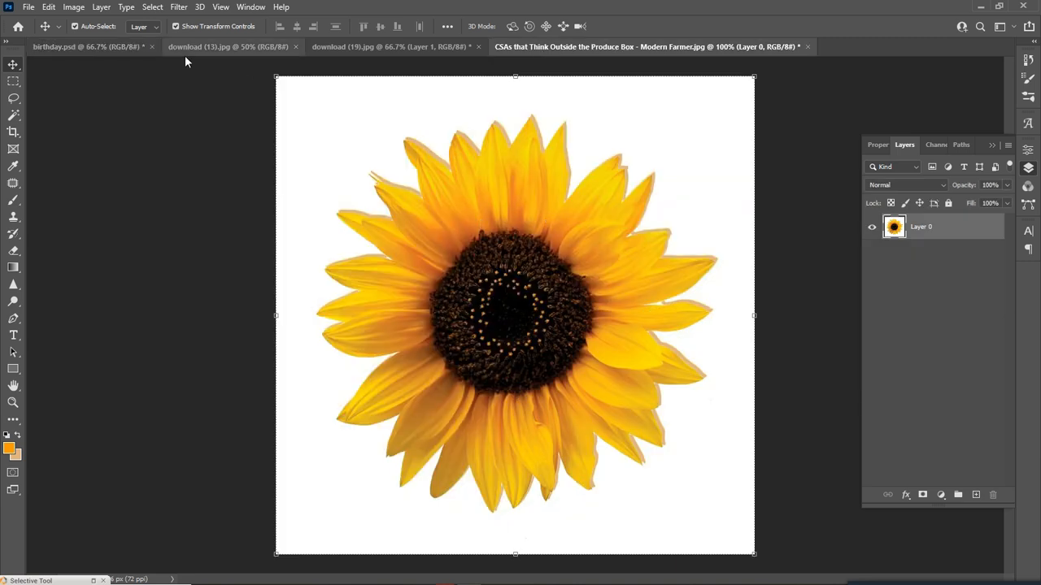
click(155, 7)
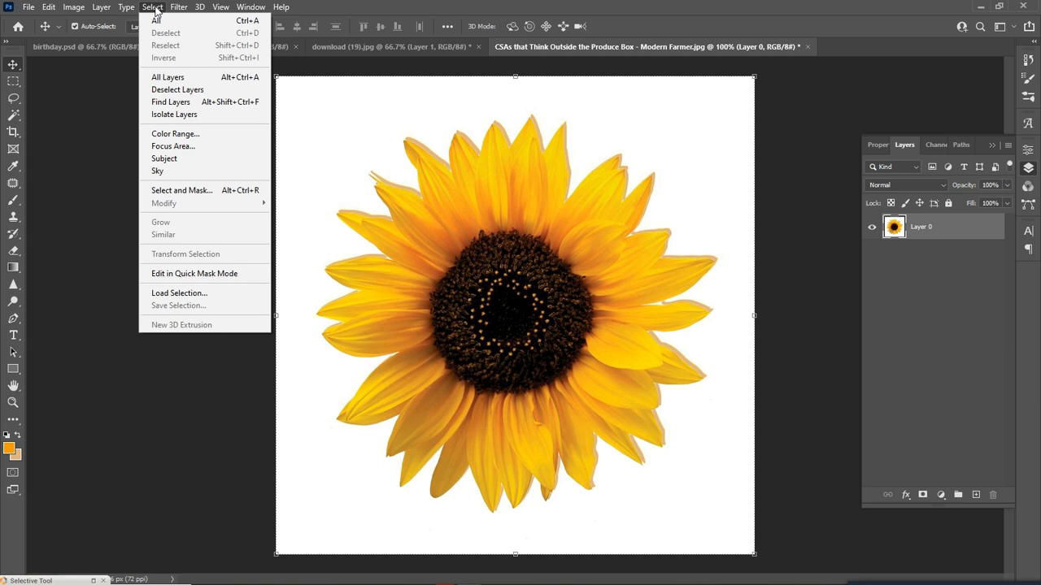
click(182, 160)
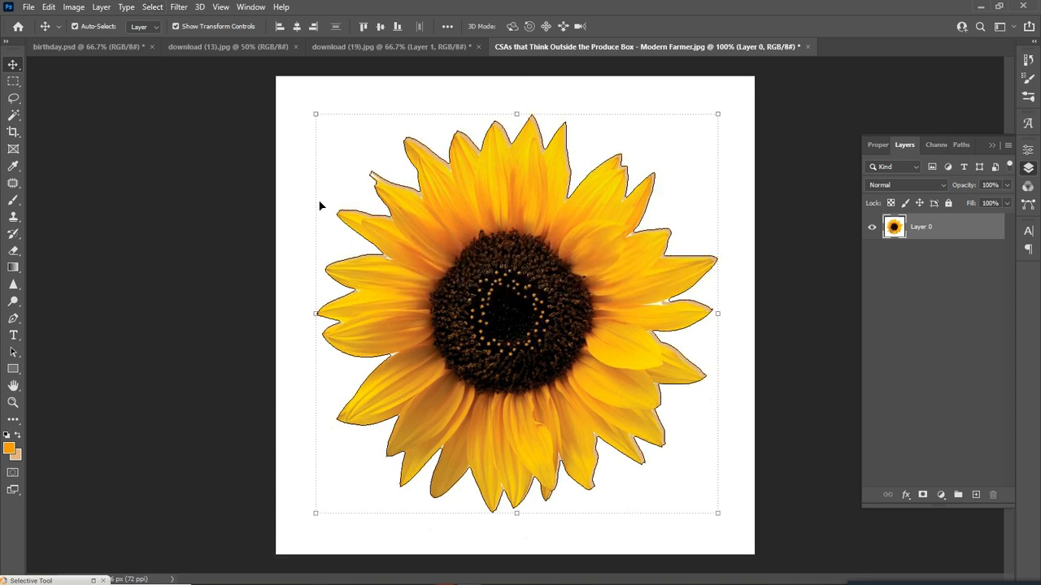
key(ctrl+j)
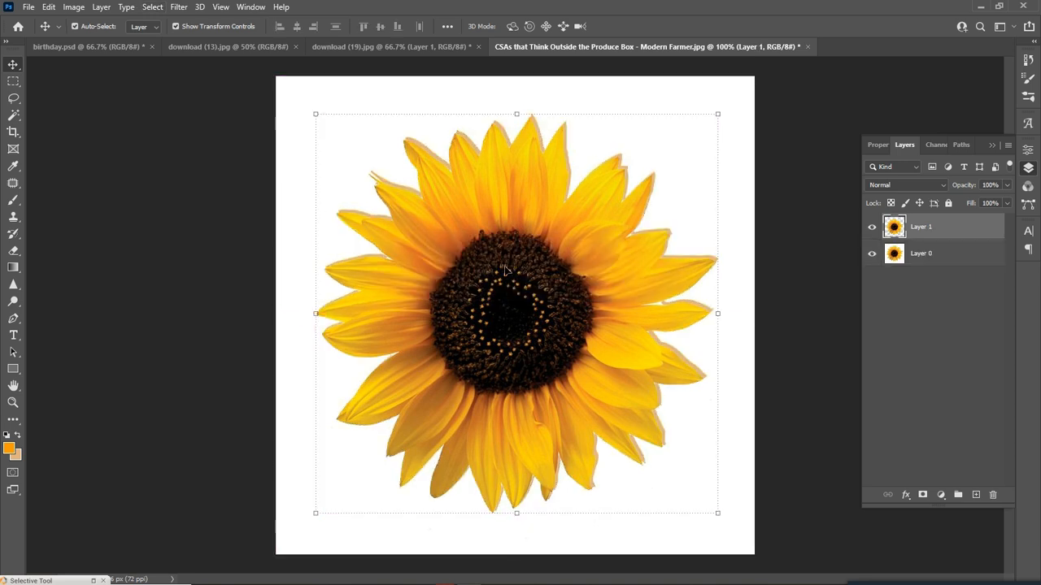
Place the sunflower cutout over the woman's torso in birthday.psd and inspect its petal edges up close
drag(542, 257, 547, 356)
key(ctrl+plus)
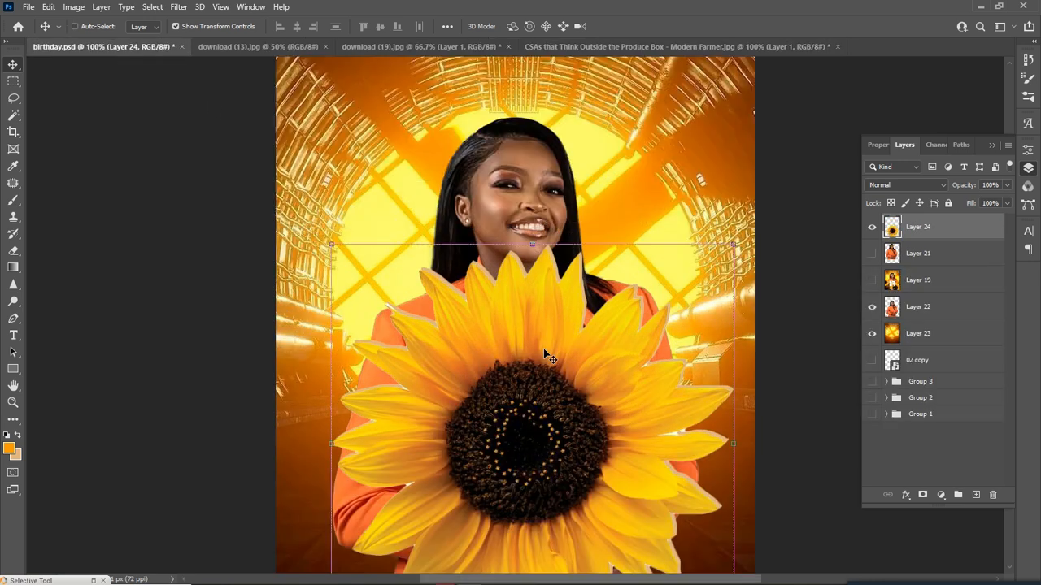
key(ctrl+plus)
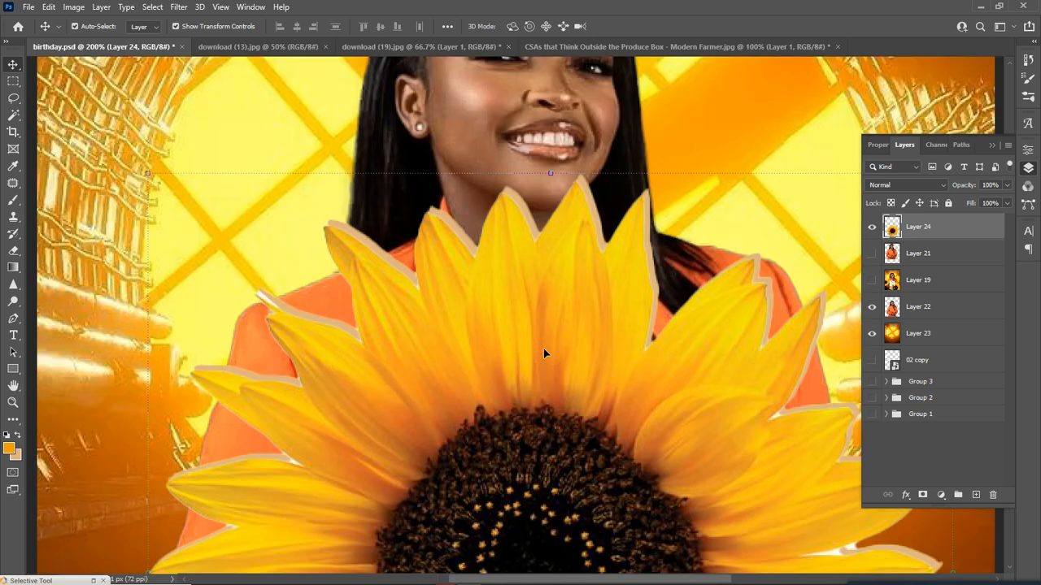
key(ctrl+minus)
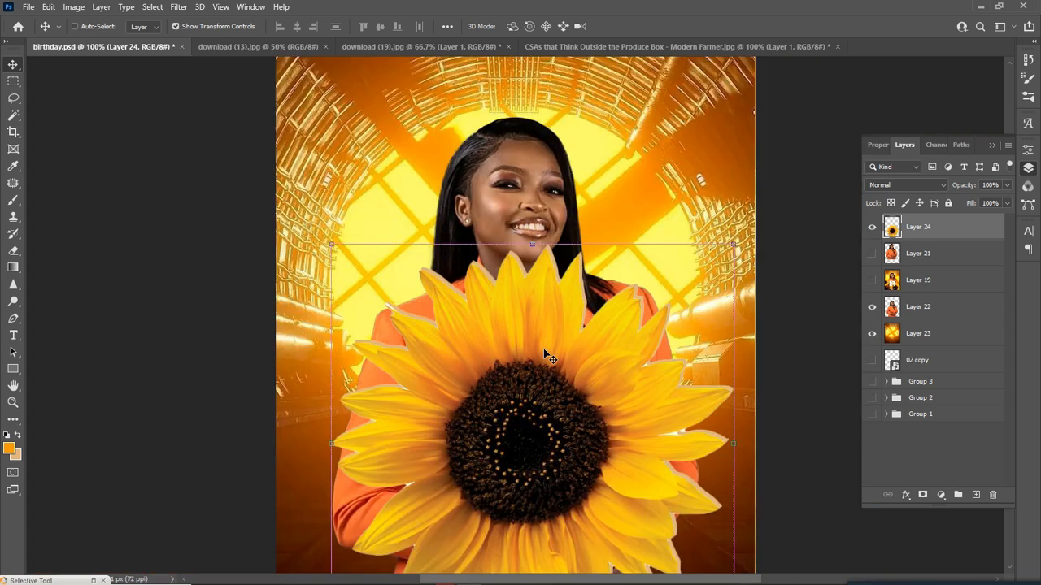
key(ctrl+plus)
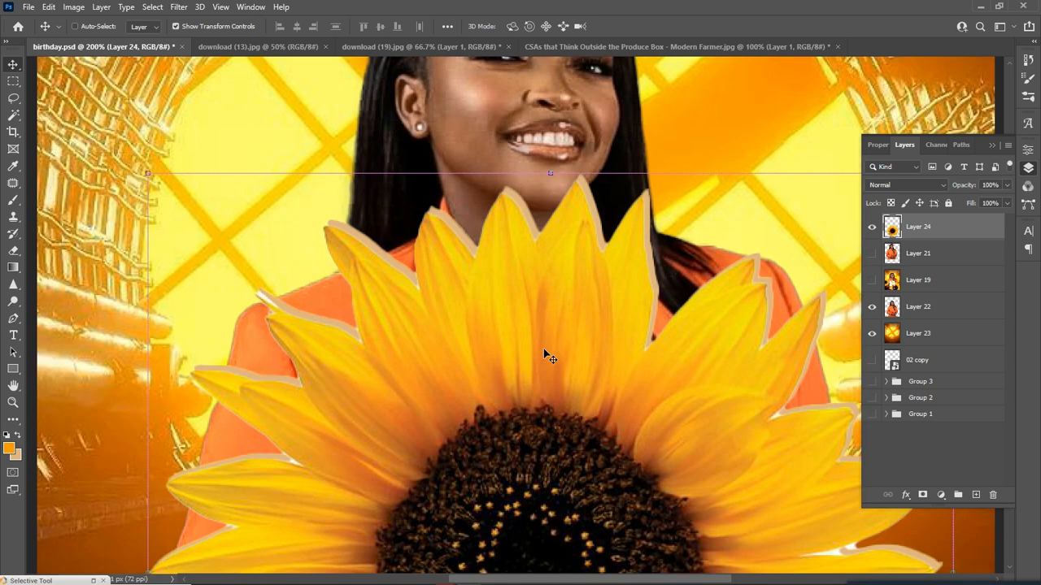
key(ctrl+minus)
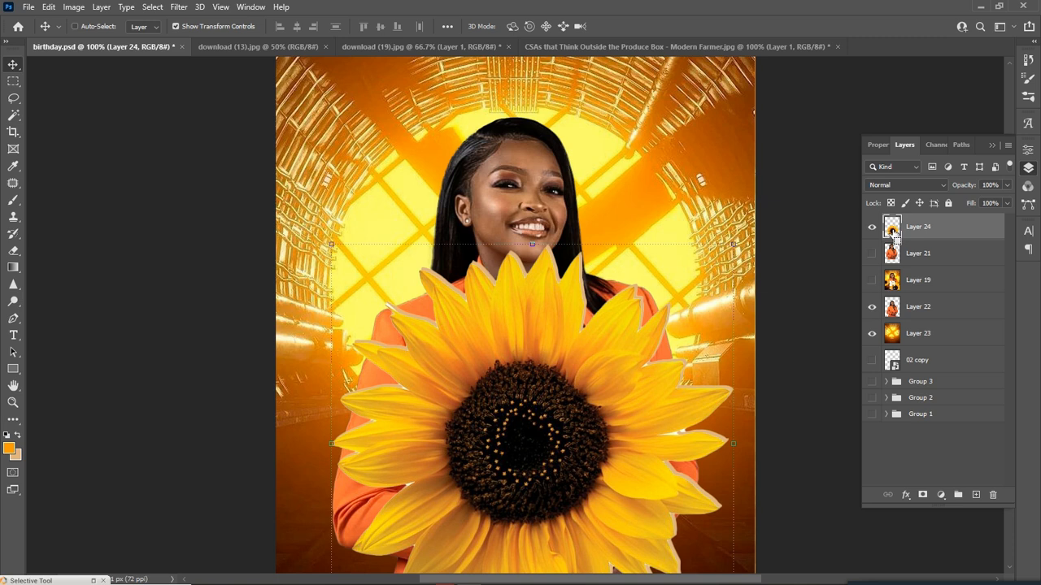
Load the sunflower layer's outline as a selection, contract it by 2 pixels, and check it against the petal fringe
ctrl+click(894, 233)
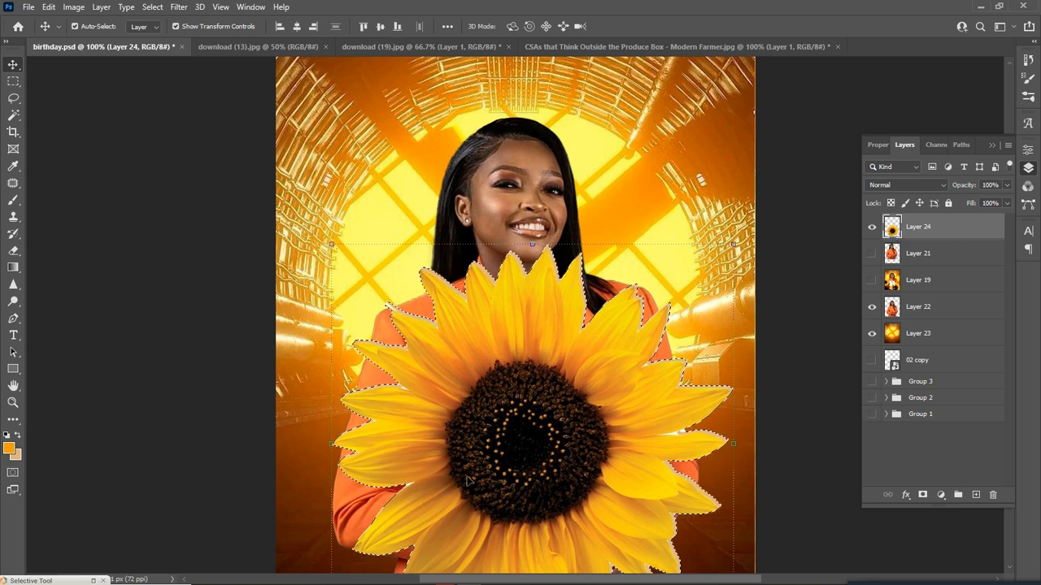
click(153, 6)
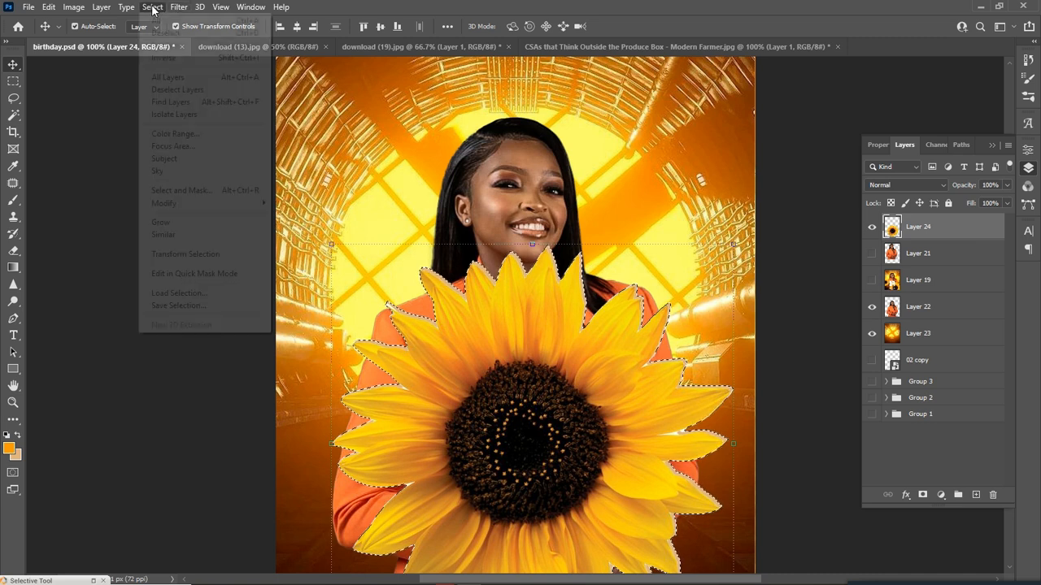
mouse_move(218, 208)
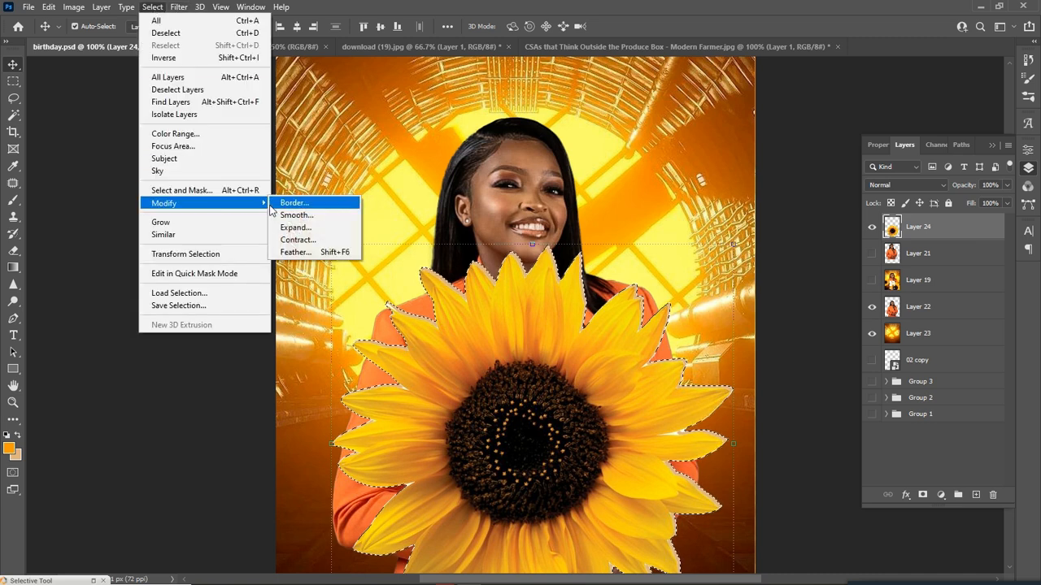
click(302, 240)
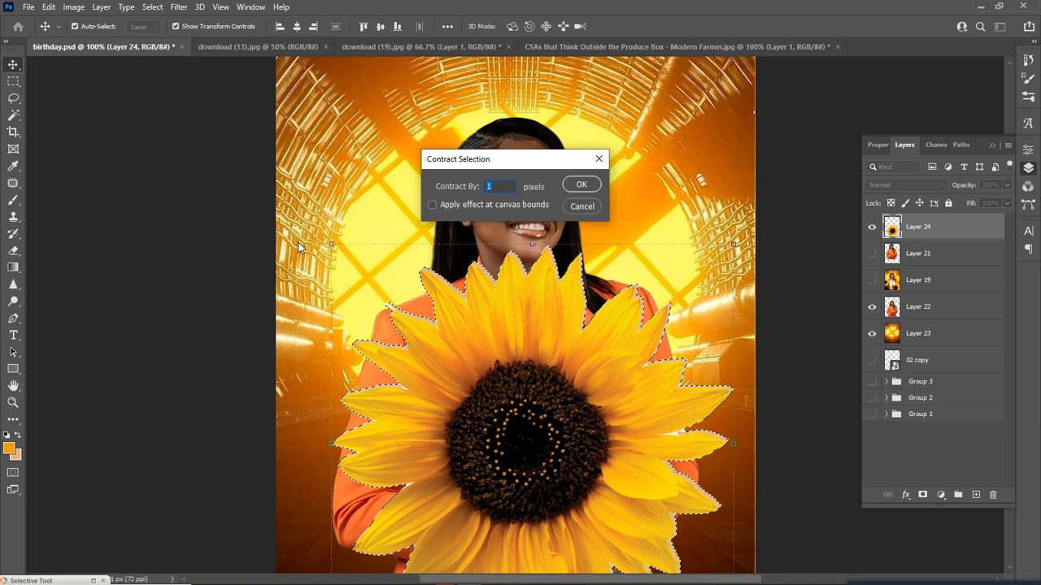
text(2)
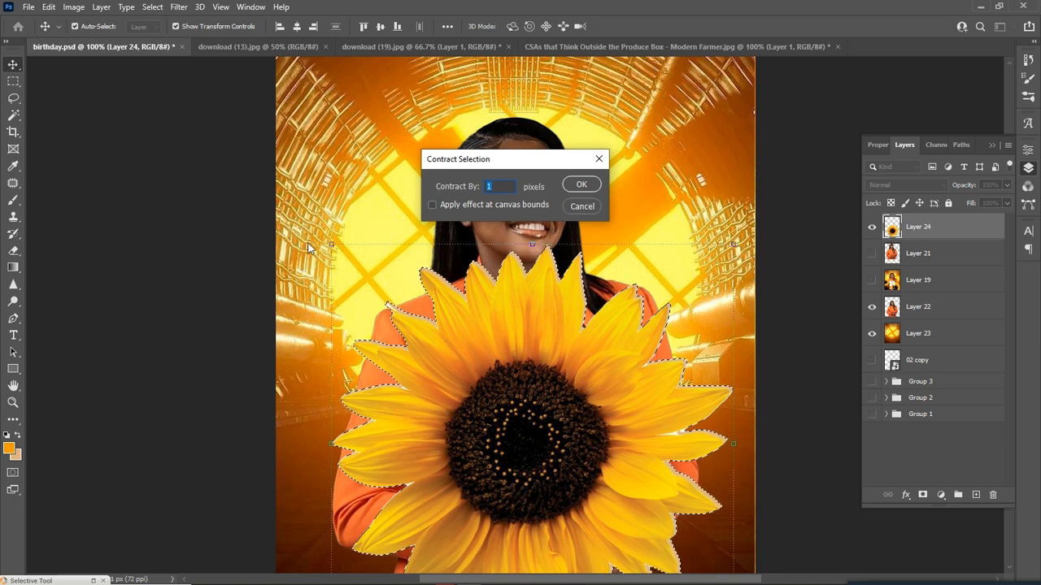
click(591, 184)
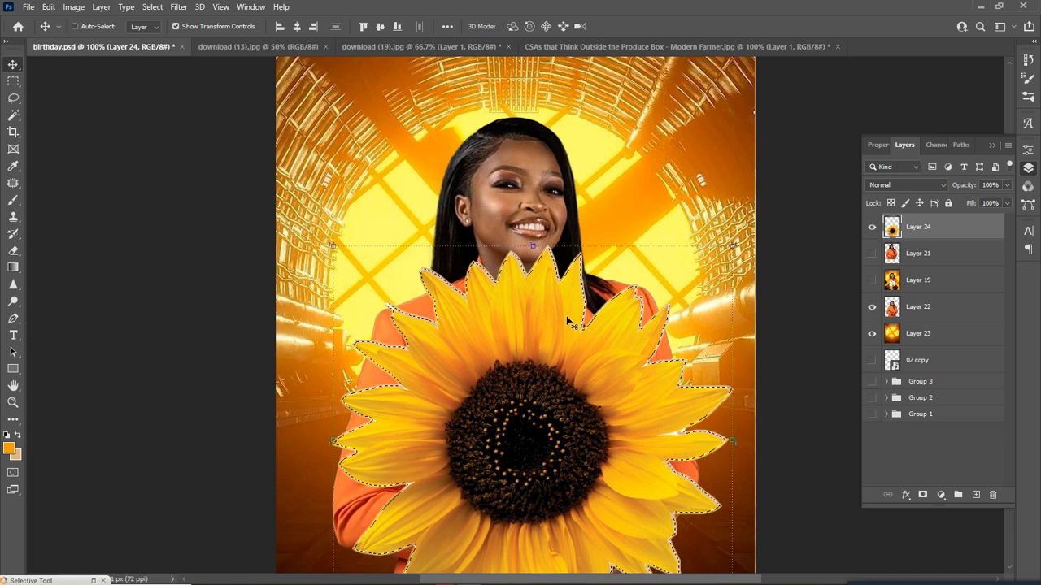
key(ctrl+plus)
key(ctrl+plus)
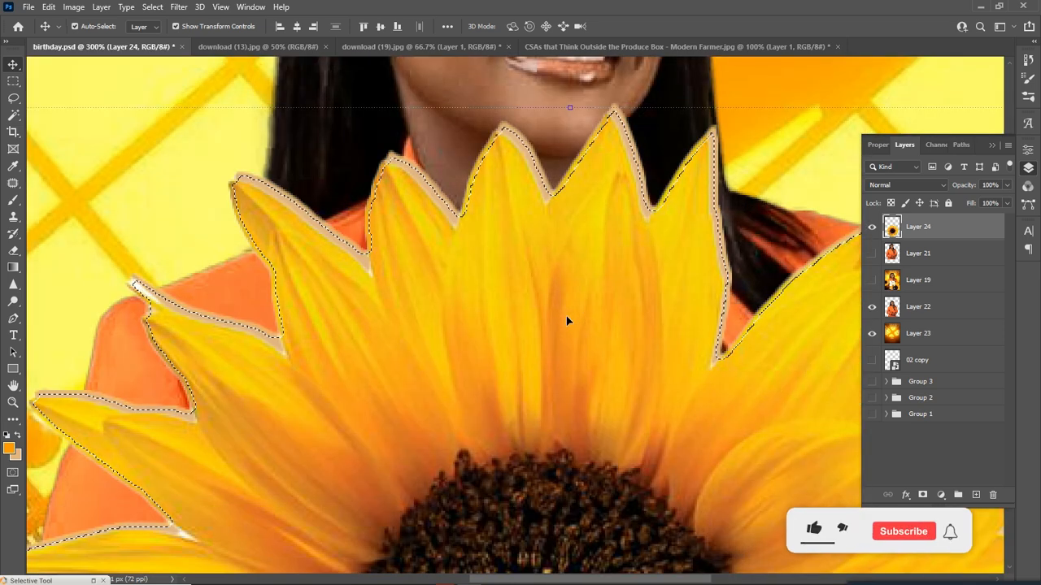
key(ctrl+minus)
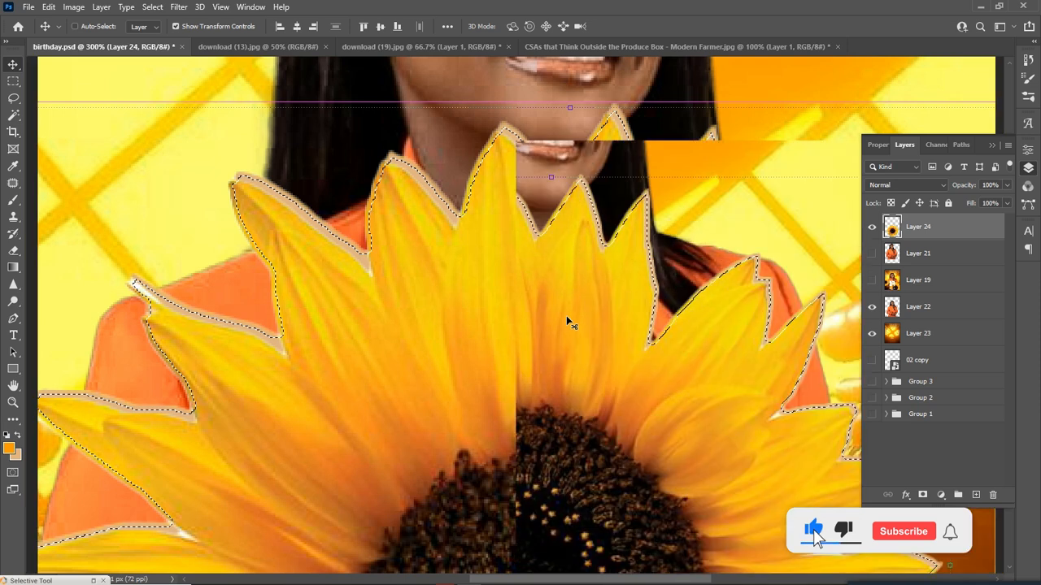
key(ctrl+minus)
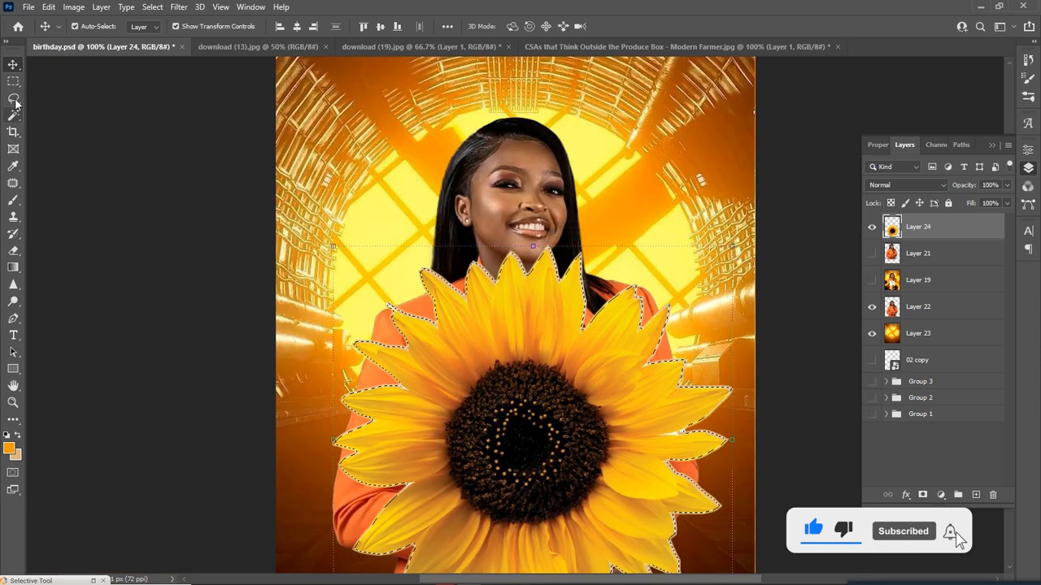
Feather the contracted sunflower selection by 1 pixel
click(13, 98)
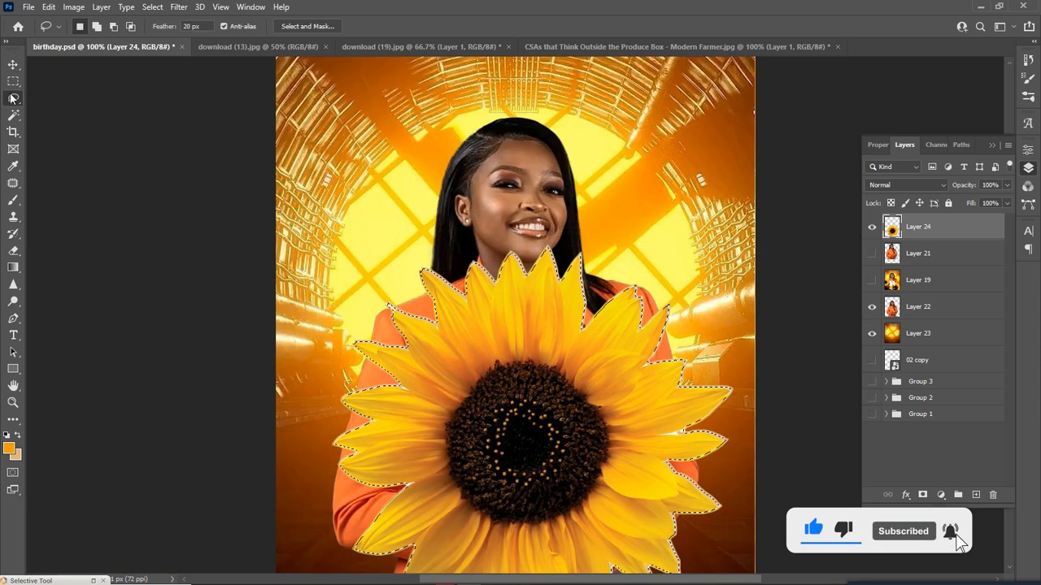
right_click(567, 322)
click(593, 344)
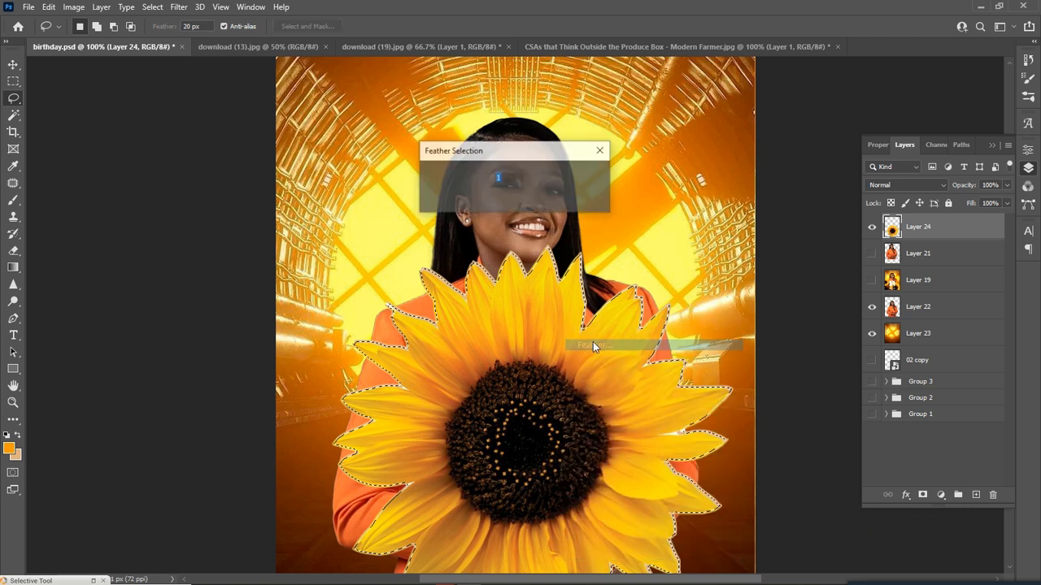
click(584, 177)
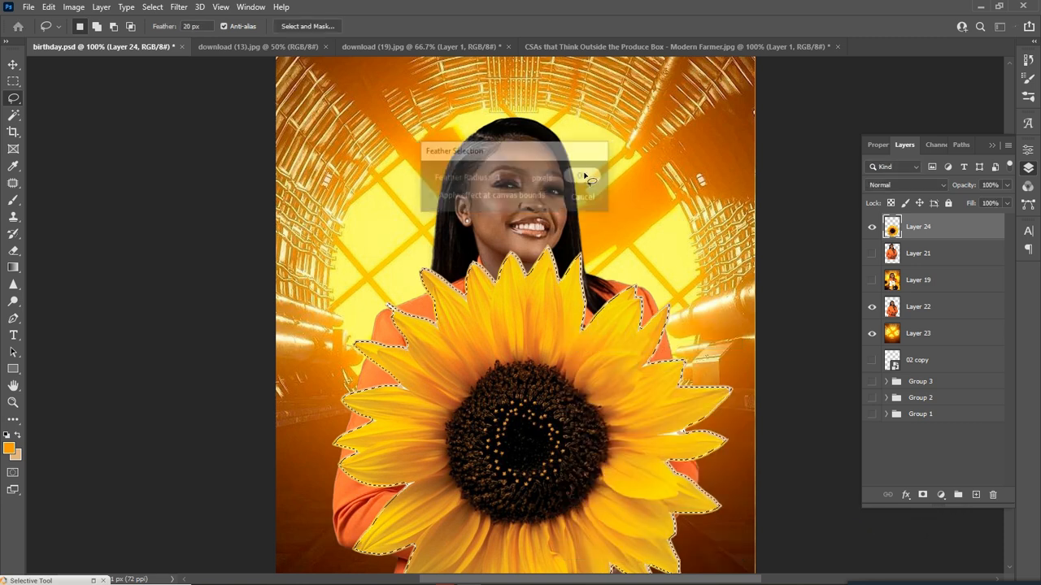
Invert the selection, delete the fringe around the sunflower's petals, and deselect
right_click(522, 341)
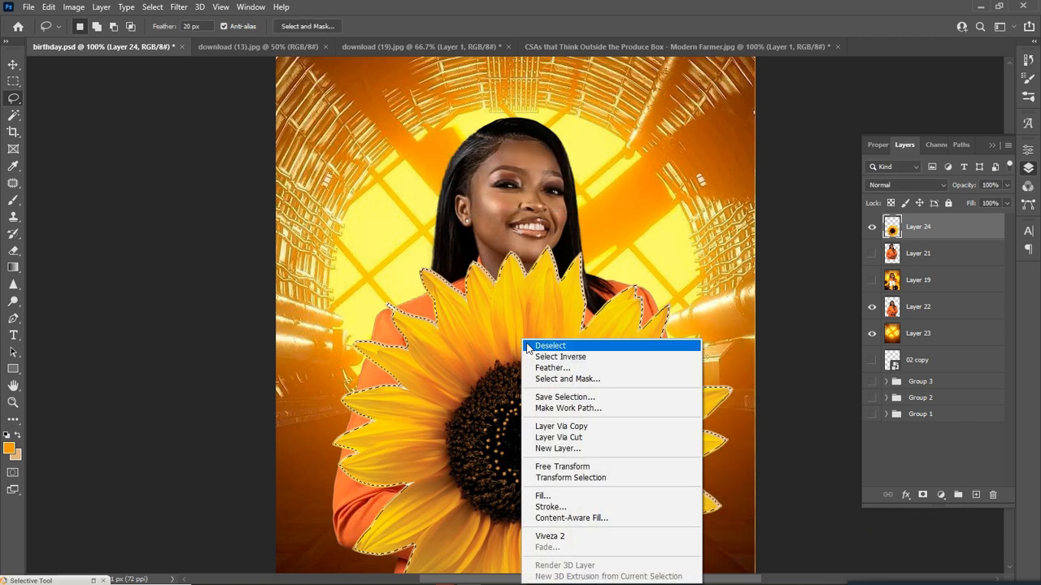
click(569, 358)
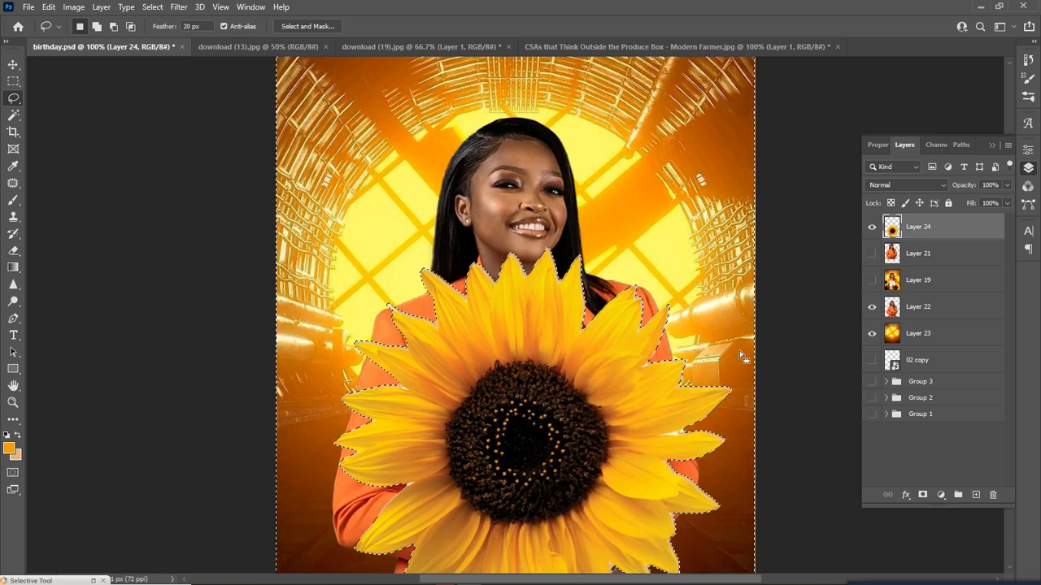
key(Delete)
key(ctrl+d)
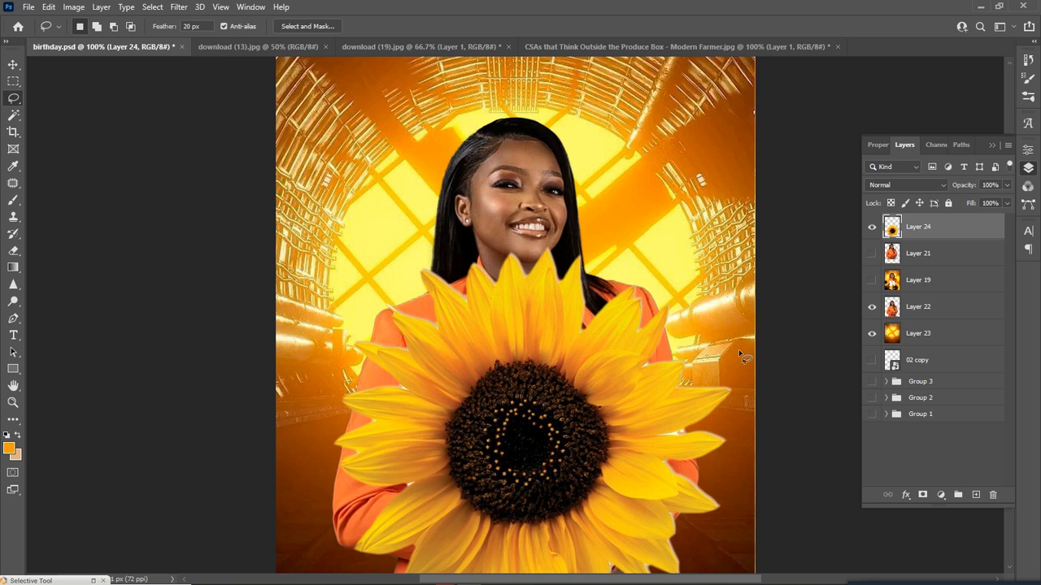
Move the sunflower to the flyer's lower-right corner, over the woman's forearm, and shift the woman down slightly
key(ctrl+minus)
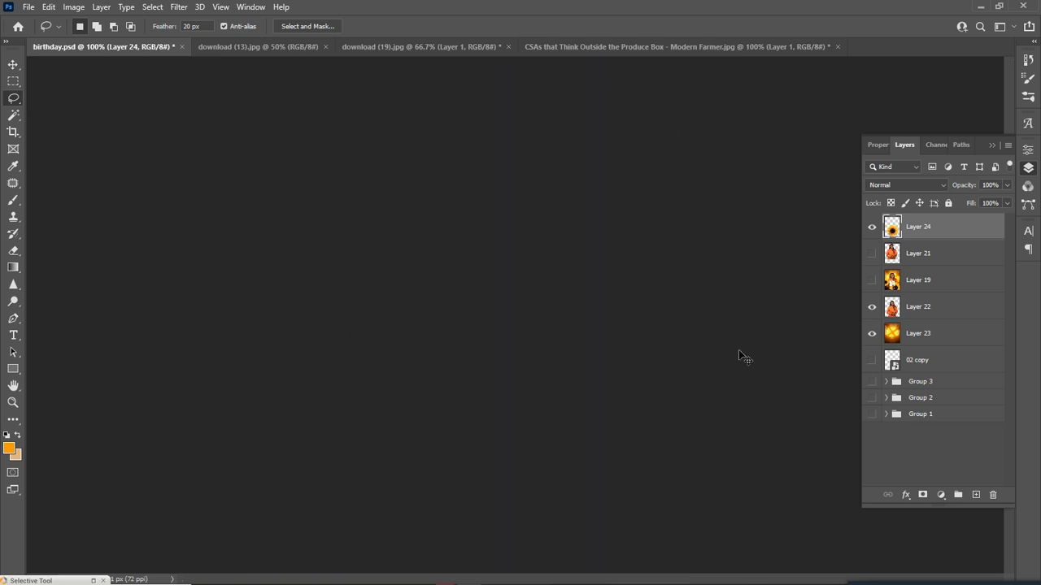
key(v)
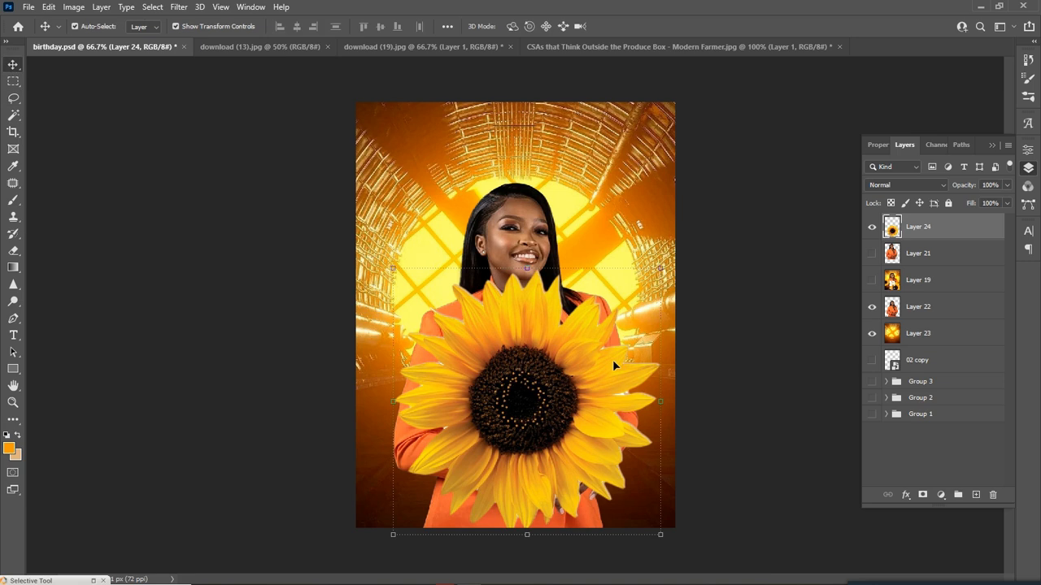
drag(520, 342, 601, 442)
drag(520, 236, 520, 230)
drag(635, 148, 655, 146)
drag(506, 300, 513, 308)
click(665, 465)
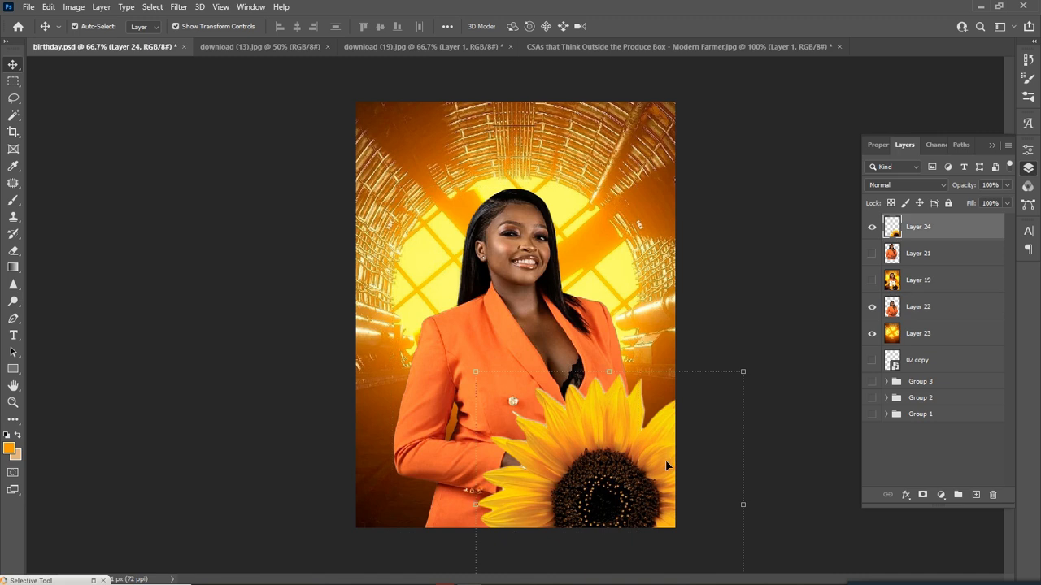
mouse_move(664, 448)
mouse_down()
mouse_move(646, 448)
mouse_move(658, 428)
mouse_up()
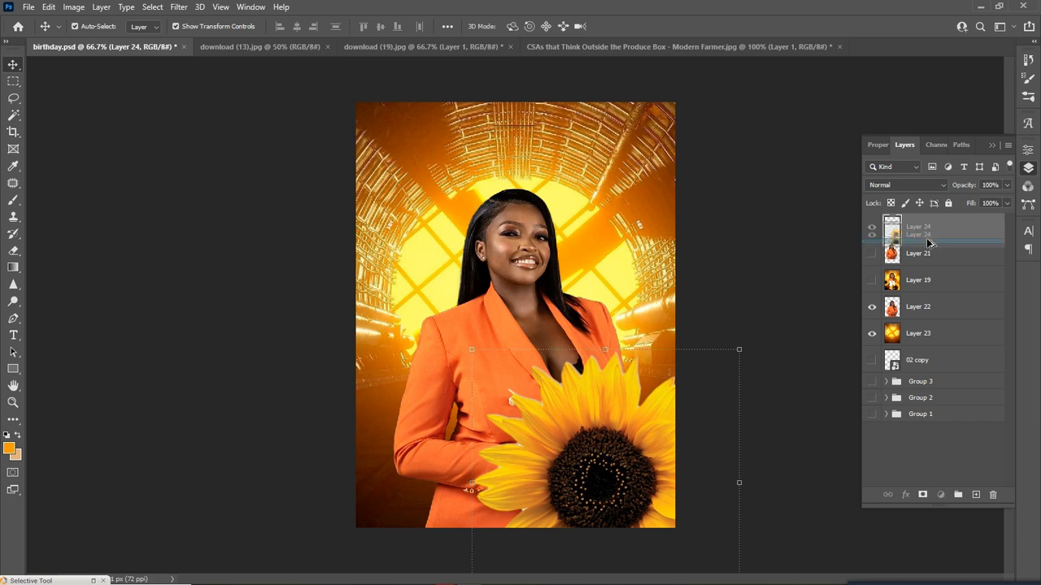
Duplicate the sunflower layer and place the copy at the flyer's left edge, beside the woman's shoulder
drag(927, 248, 927, 249)
key(ctrl+z)
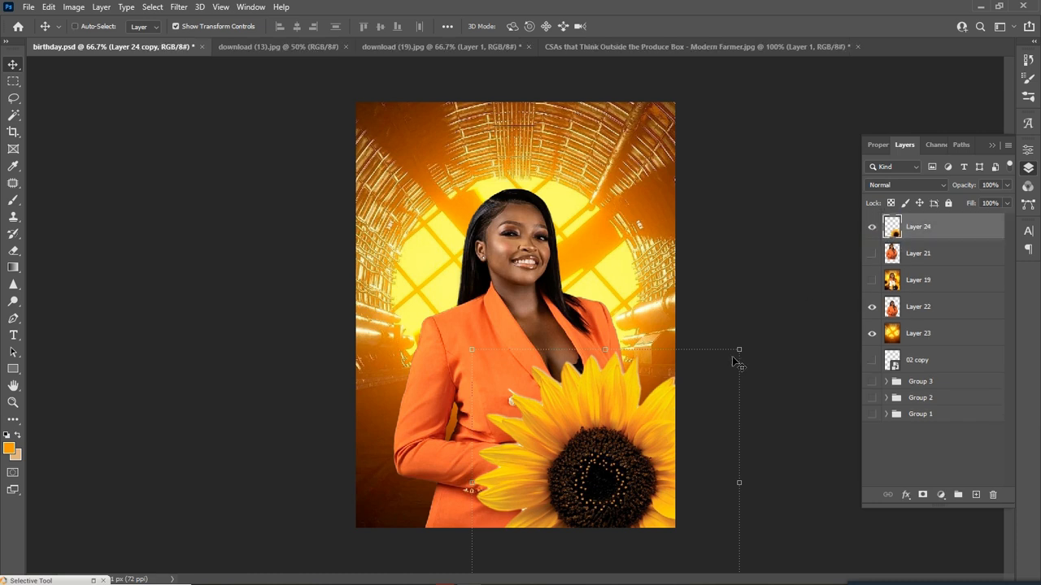
drag(635, 453, 410, 277)
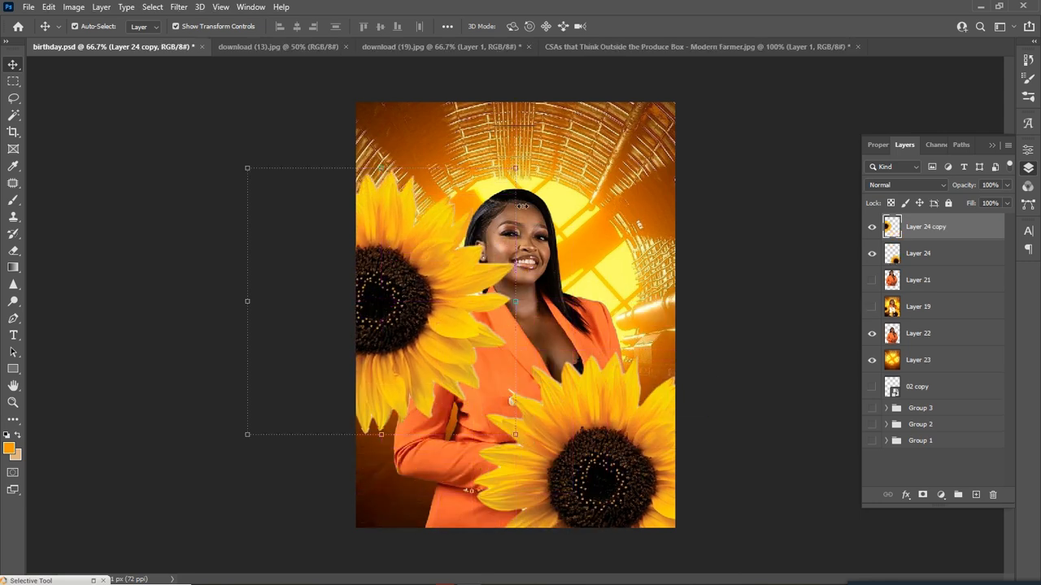
Scale the left sunflower copy to about 65% and position it half off the canvas beside the woman's upper arm
drag(514, 166, 484, 202)
drag(482, 204, 481, 205)
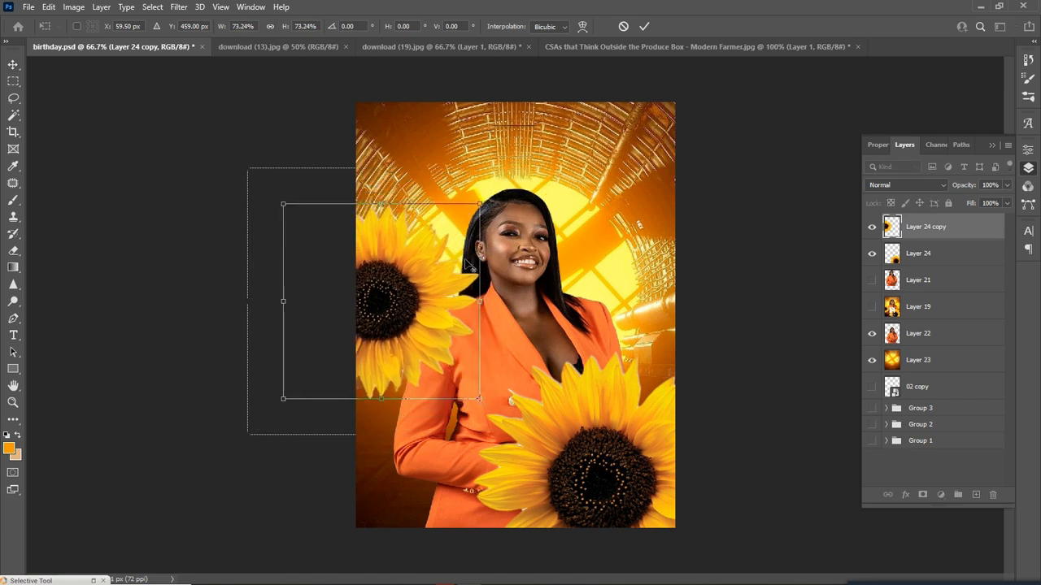
drag(417, 274, 421, 316)
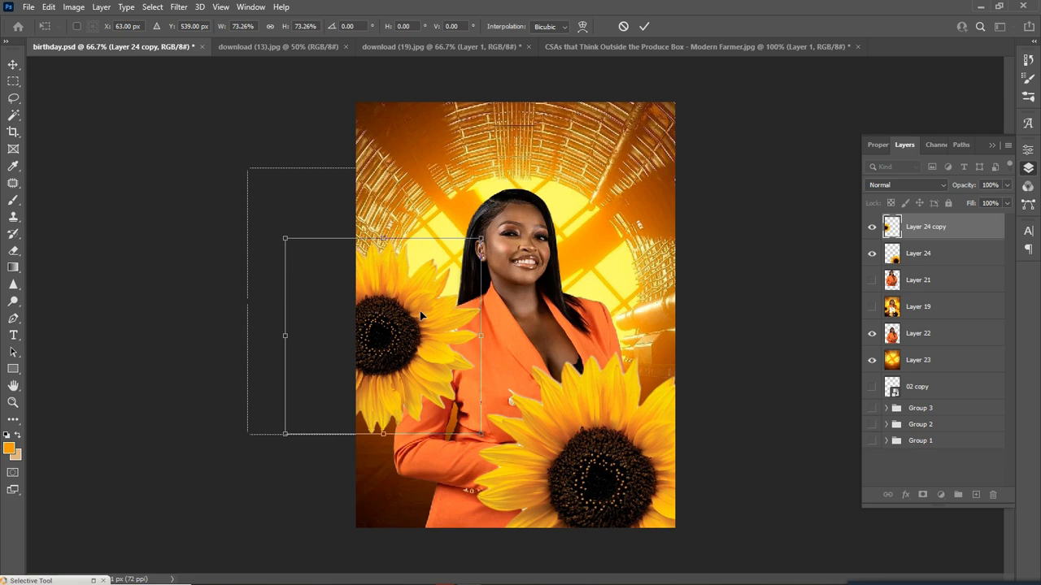
mouse_move(426, 316)
mouse_down()
mouse_move(430, 325)
mouse_move(432, 309)
mouse_up()
drag(488, 235, 474, 249)
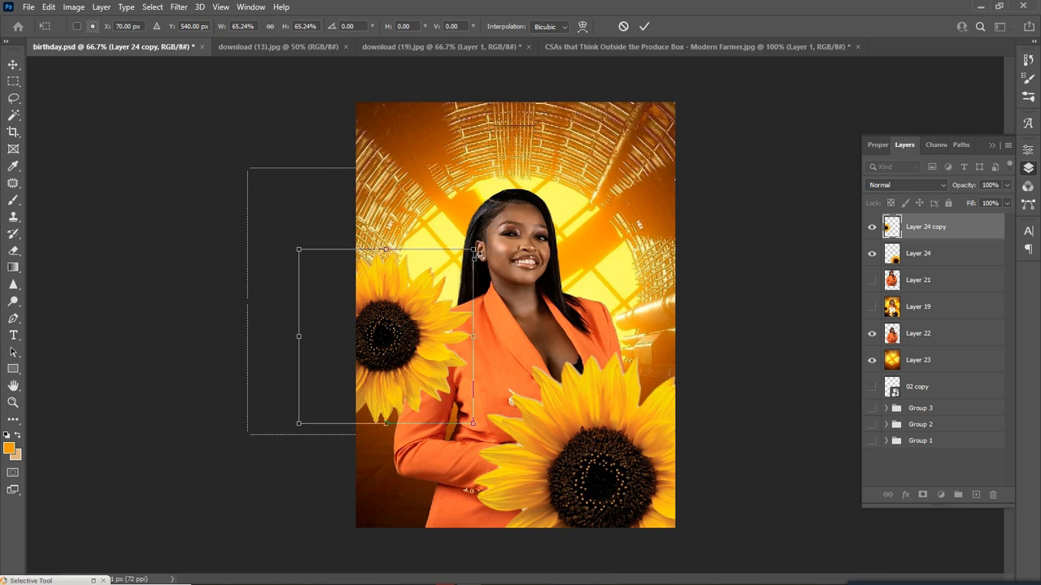
drag(424, 345, 423, 350)
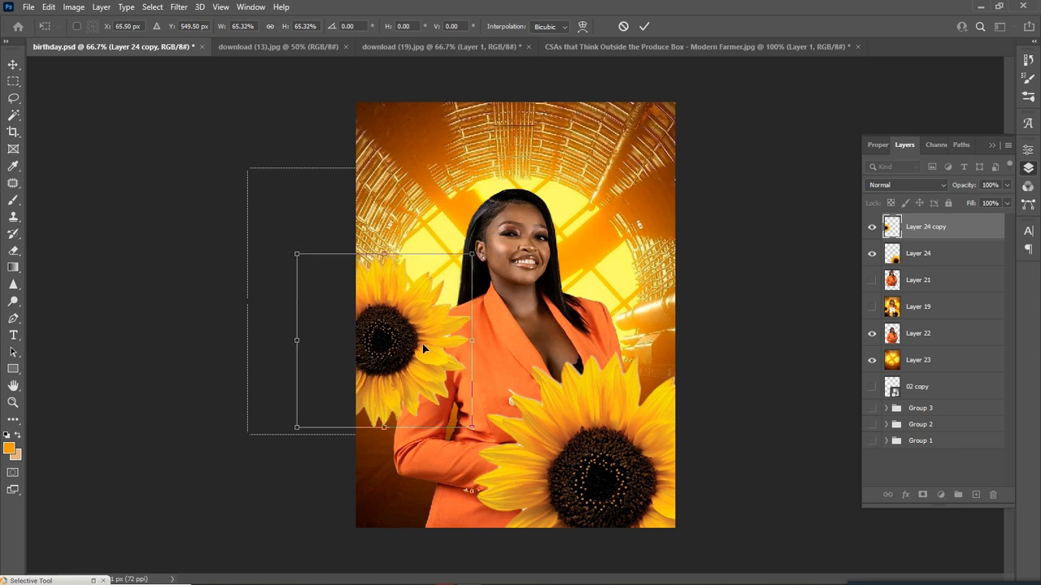
key(Return)
Enlarge the woman slightly behind the sunflowers and nudge the left sunflower down a little
click(507, 320)
drag(639, 184, 647, 156)
key(Return)
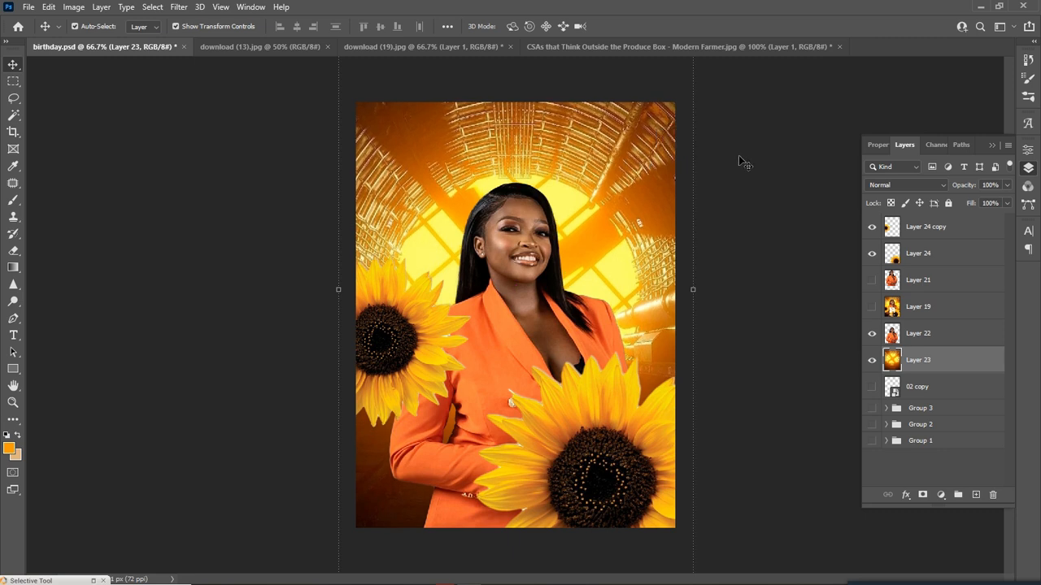
click(739, 155)
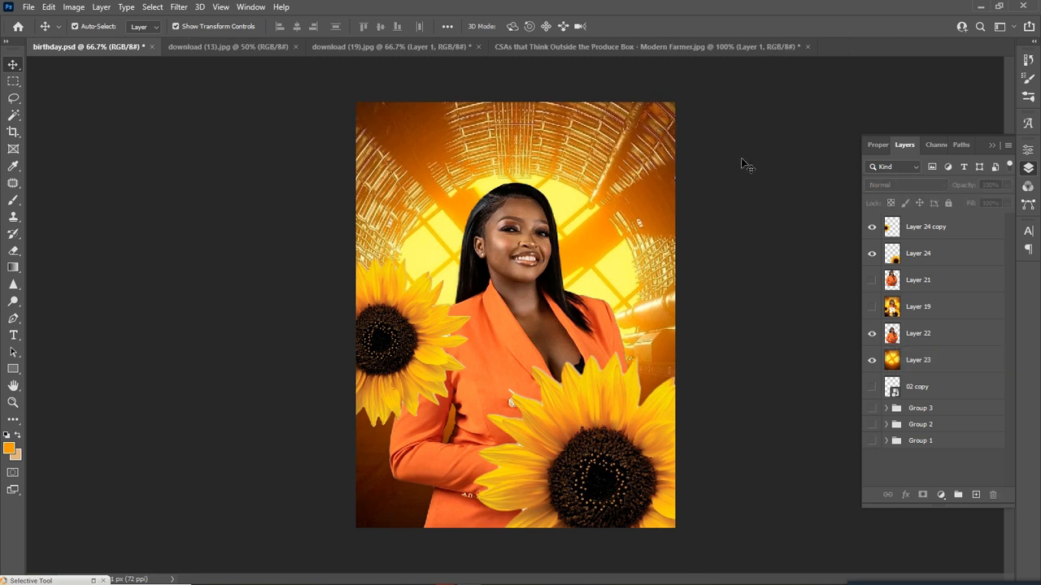
drag(422, 313, 421, 314)
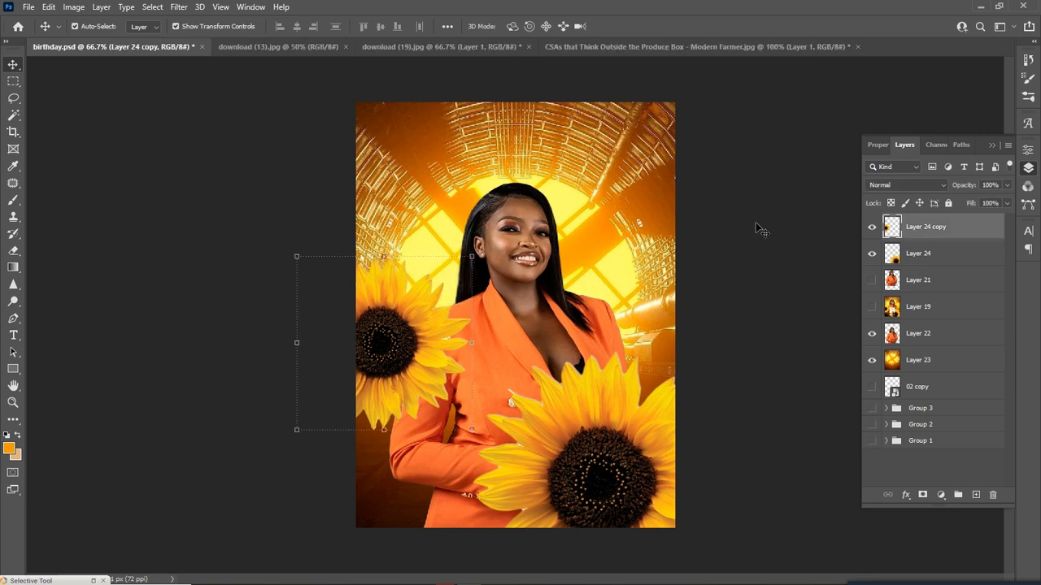
click(799, 222)
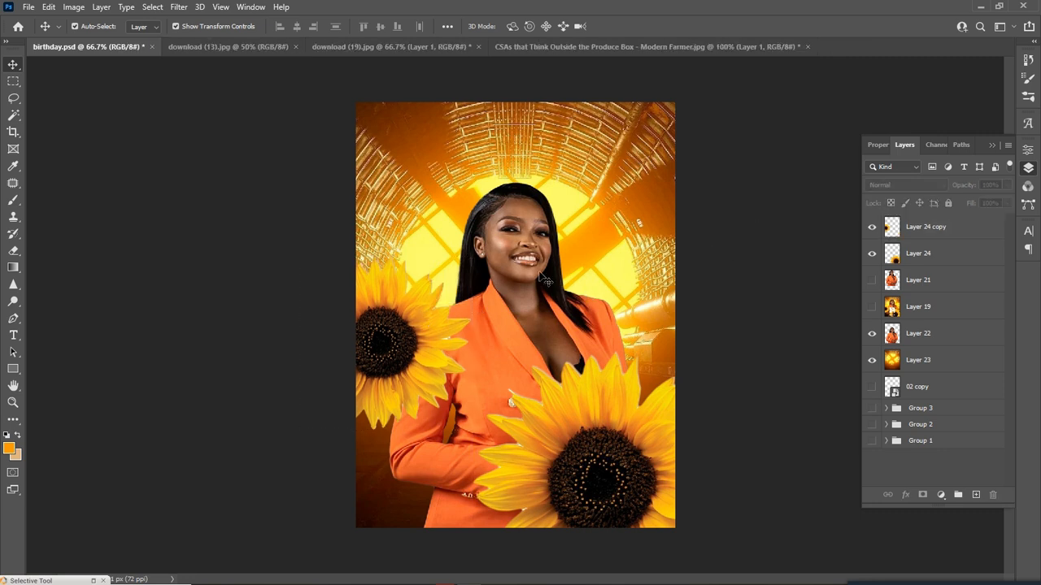
Start a Path Blur on the tunnel background layer and inspect its streaks up close around the woman
click(614, 122)
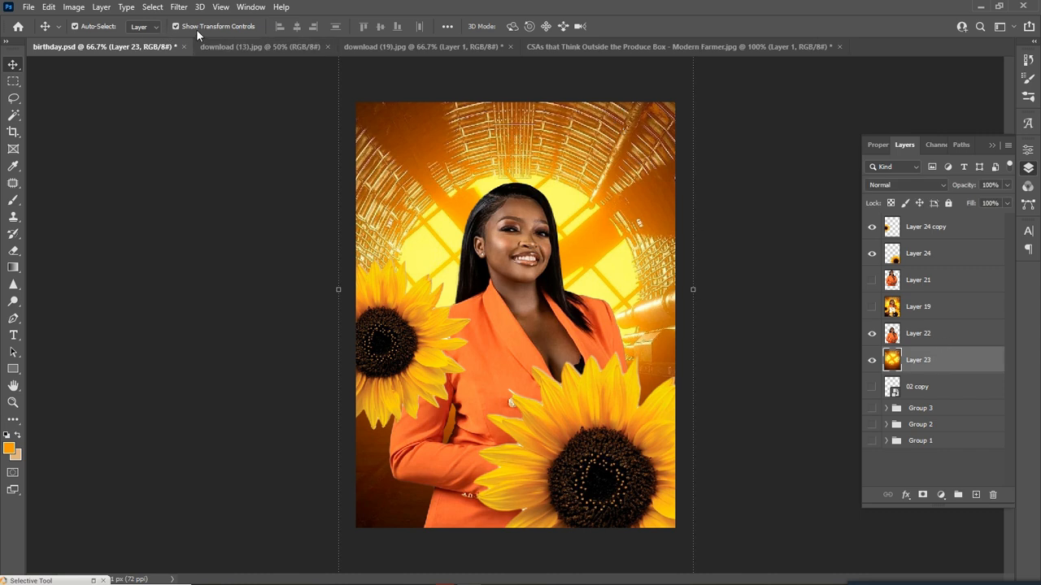
click(175, 7)
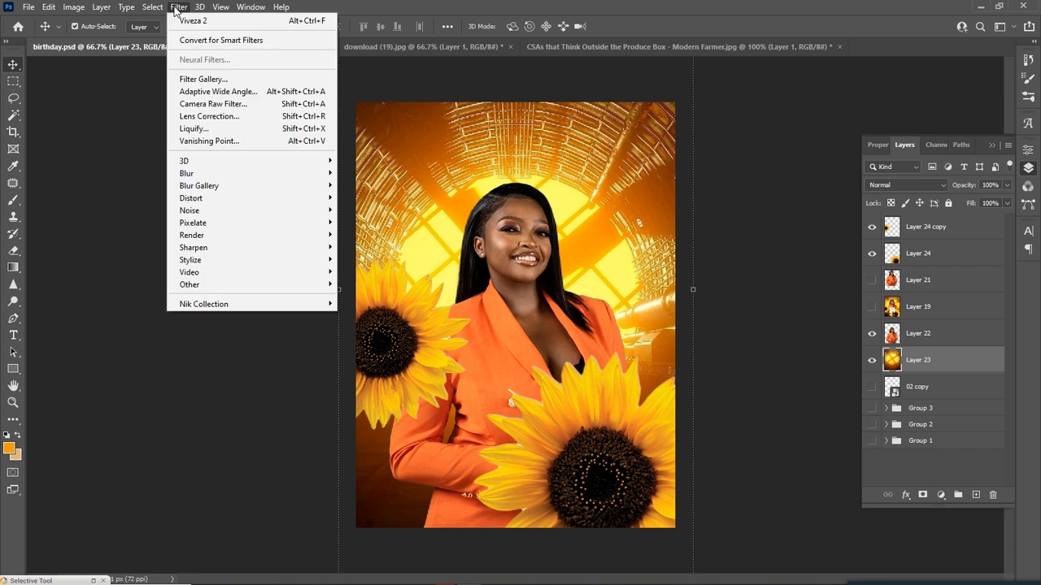
mouse_move(214, 186)
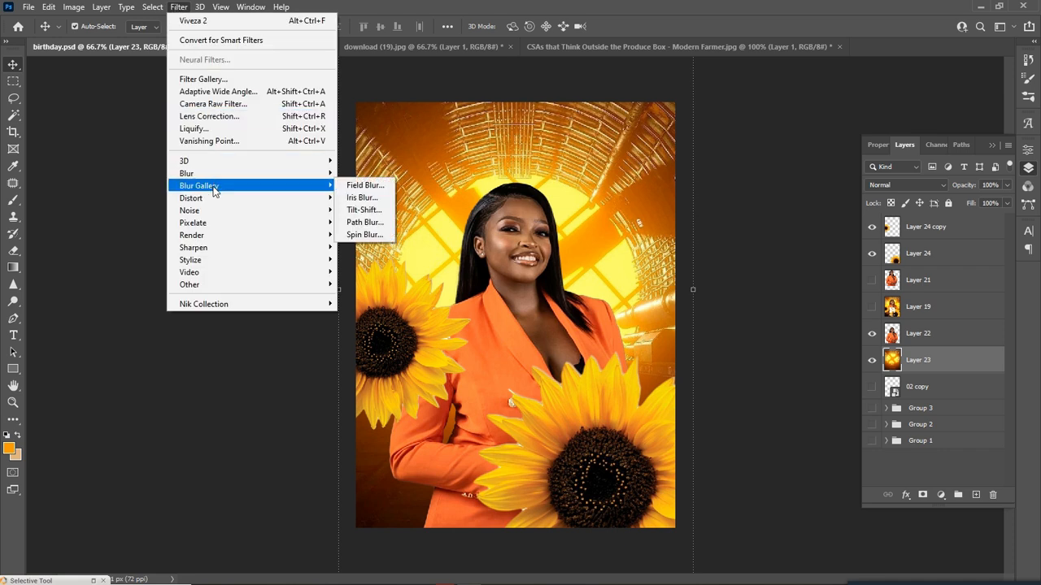
click(362, 222)
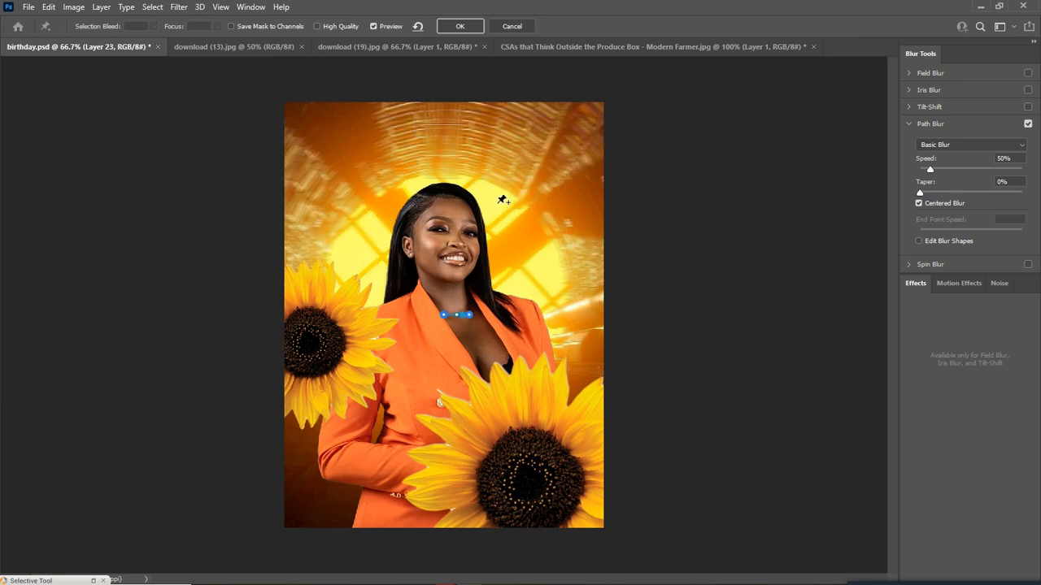
key(ctrl+plus)
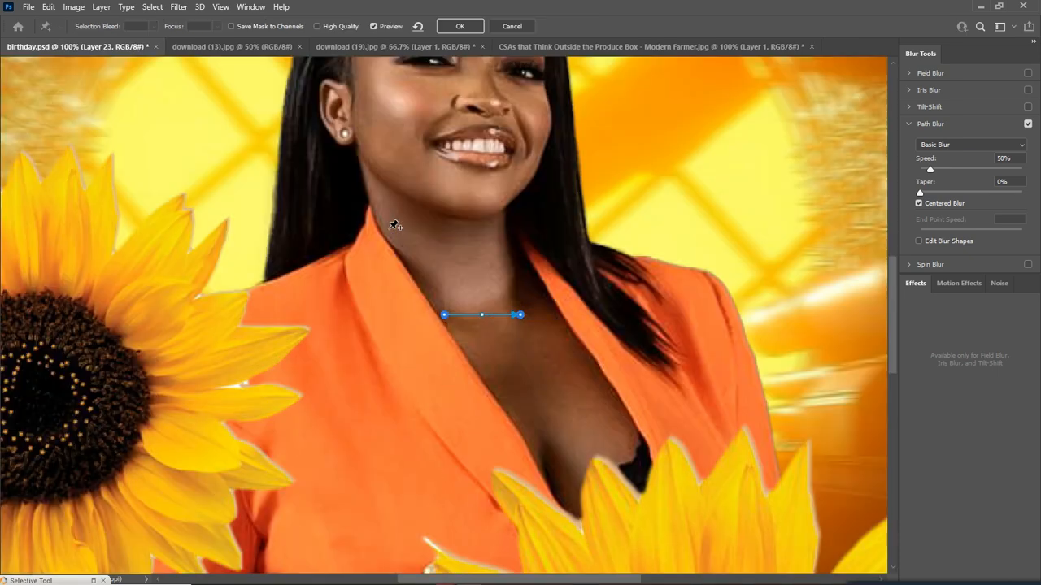
key(ctrl+plus)
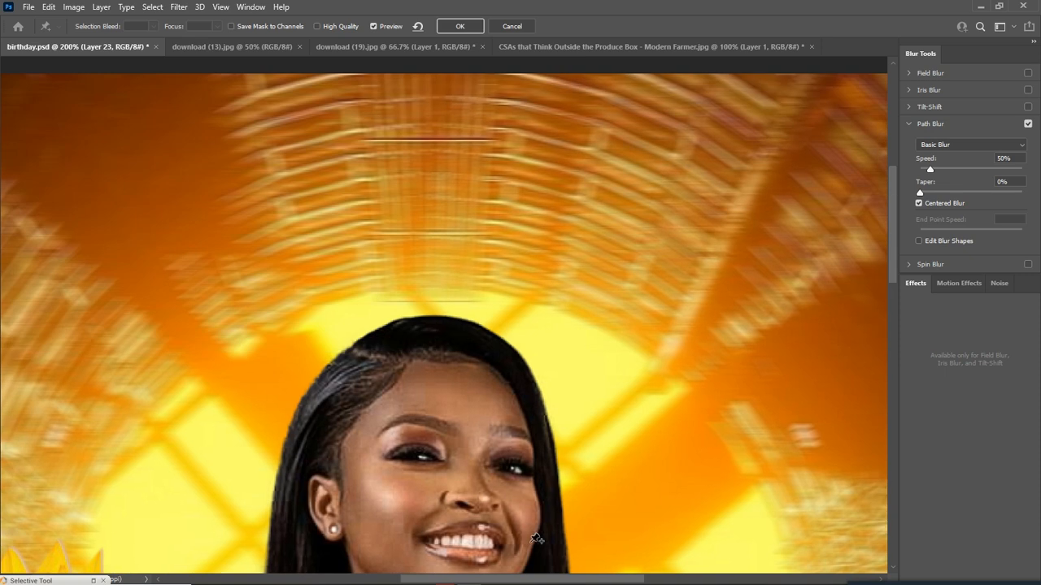
key(ctrl+minus)
key(ctrl+minus)
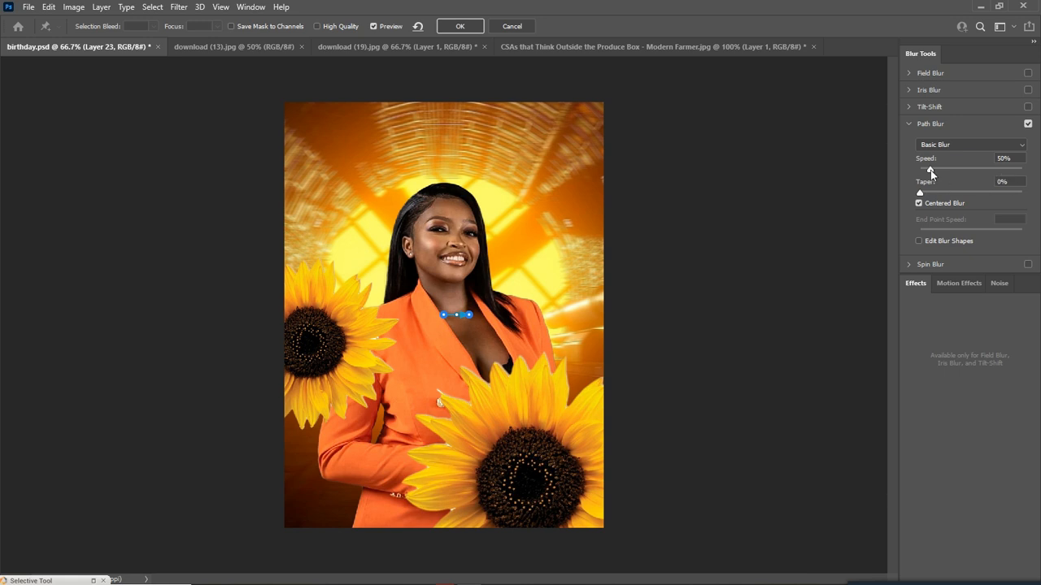
Set the Path Blur speed to 50%, apply the blur to the tunnel background, and deselect the layer
drag(941, 170, 959, 171)
text(50)
click(457, 27)
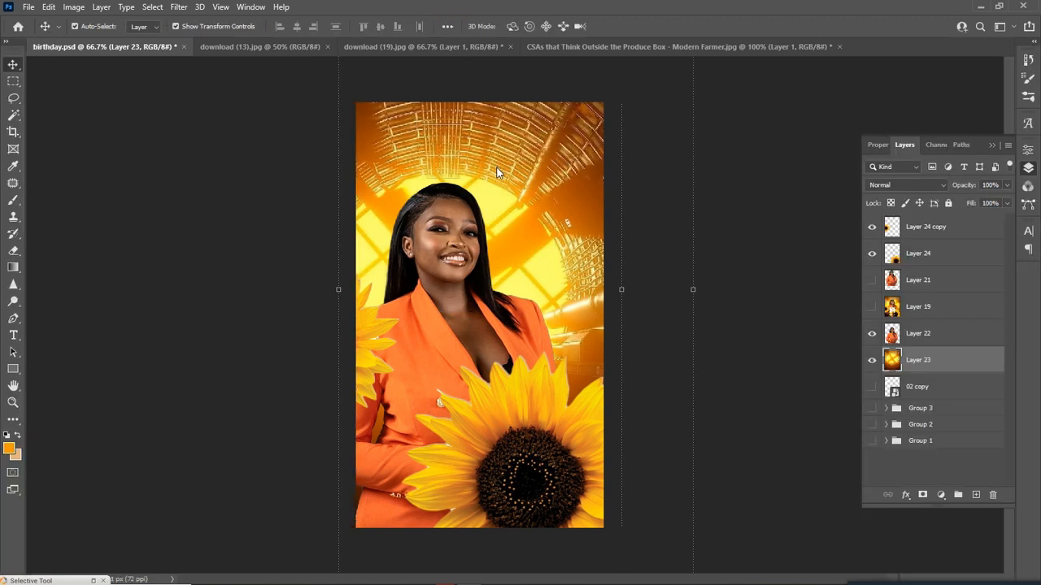
click(755, 195)
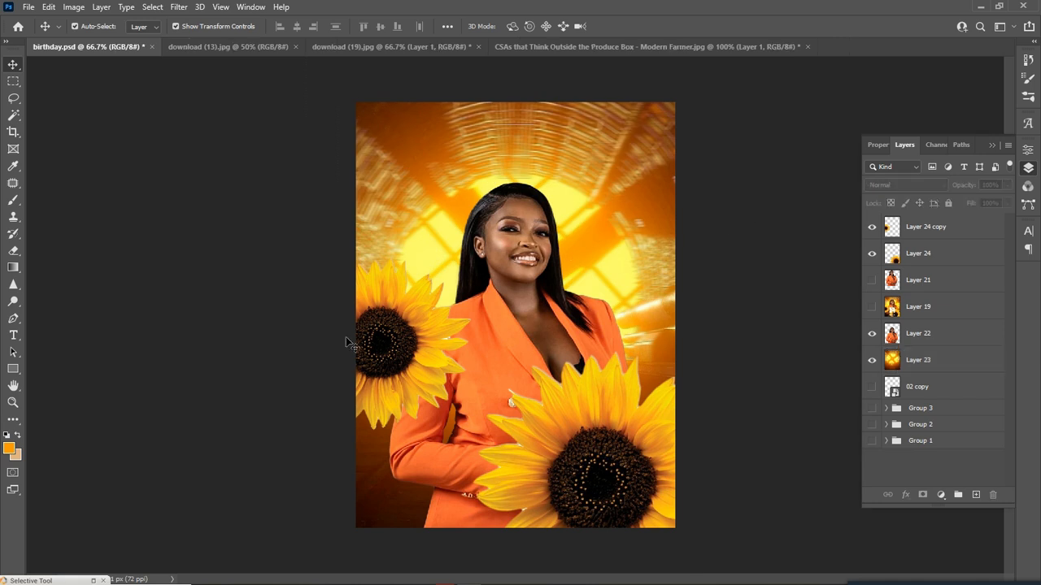
Nudge the lower-right sunflower slightly down and outward, and apply a Gaussian Blur with a 6.0-pixel radius to it
click(610, 445)
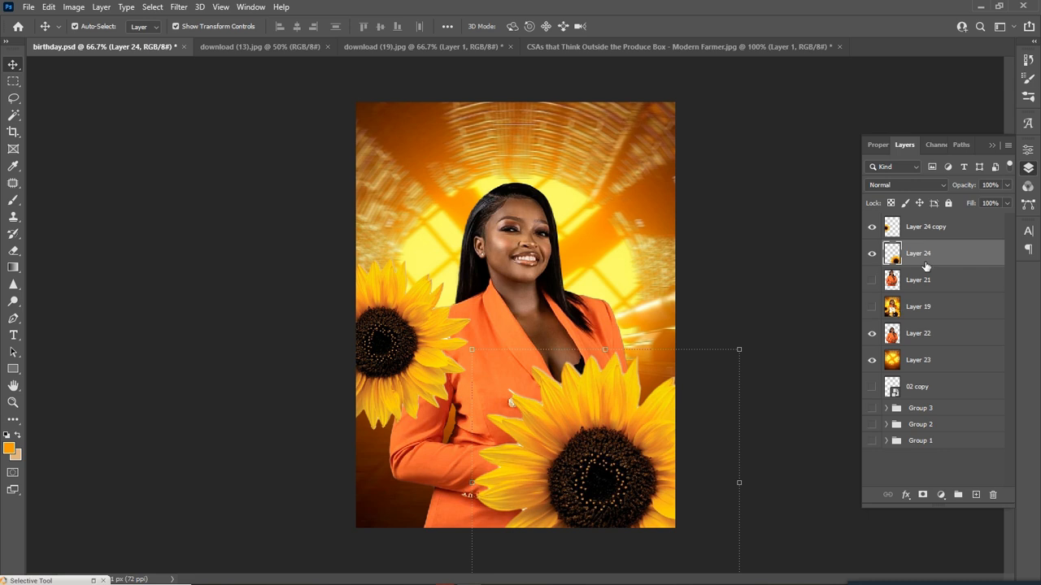
drag(611, 440, 618, 445)
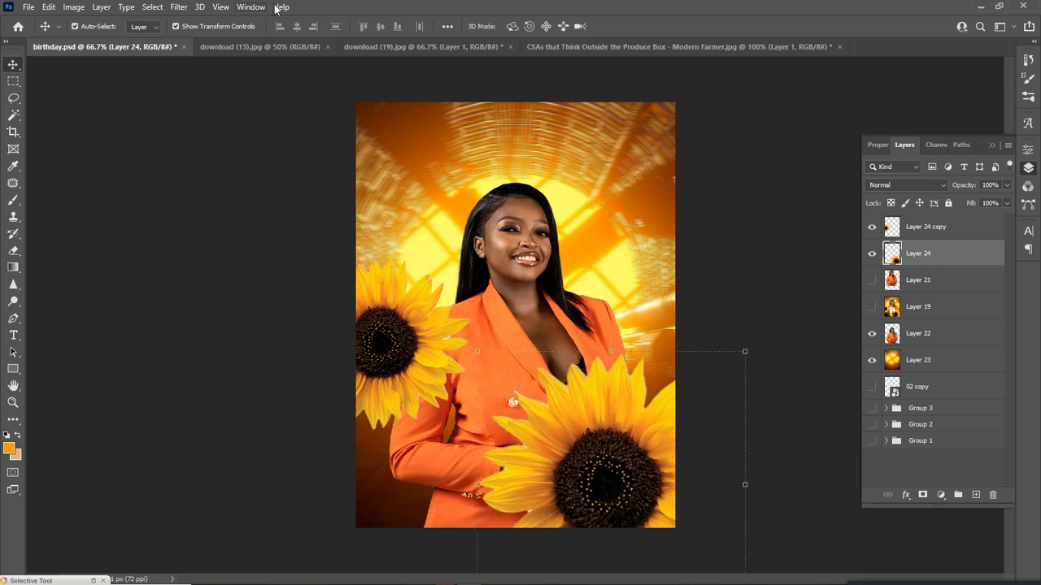
click(177, 7)
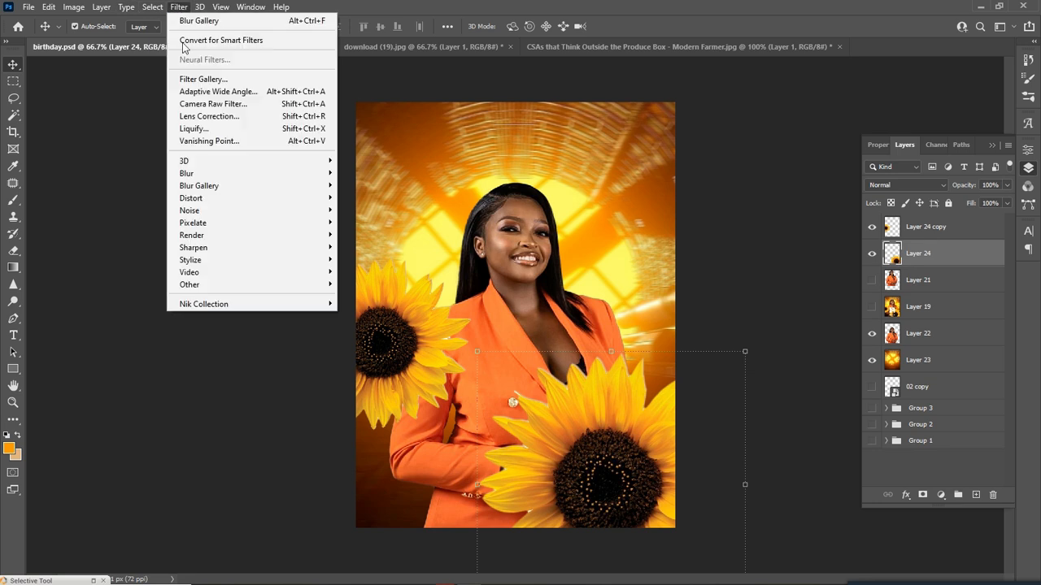
mouse_move(202, 175)
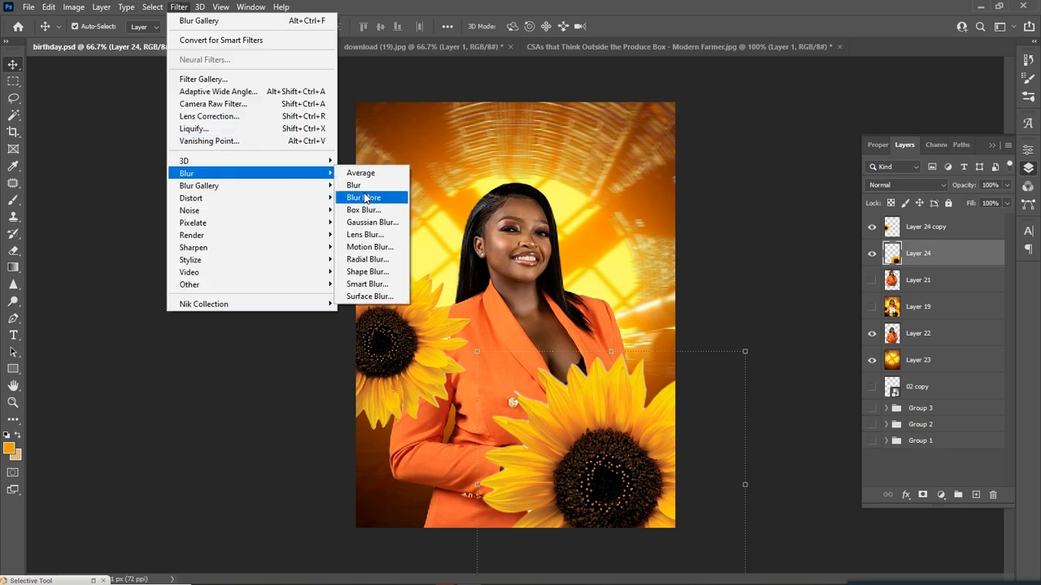
click(373, 223)
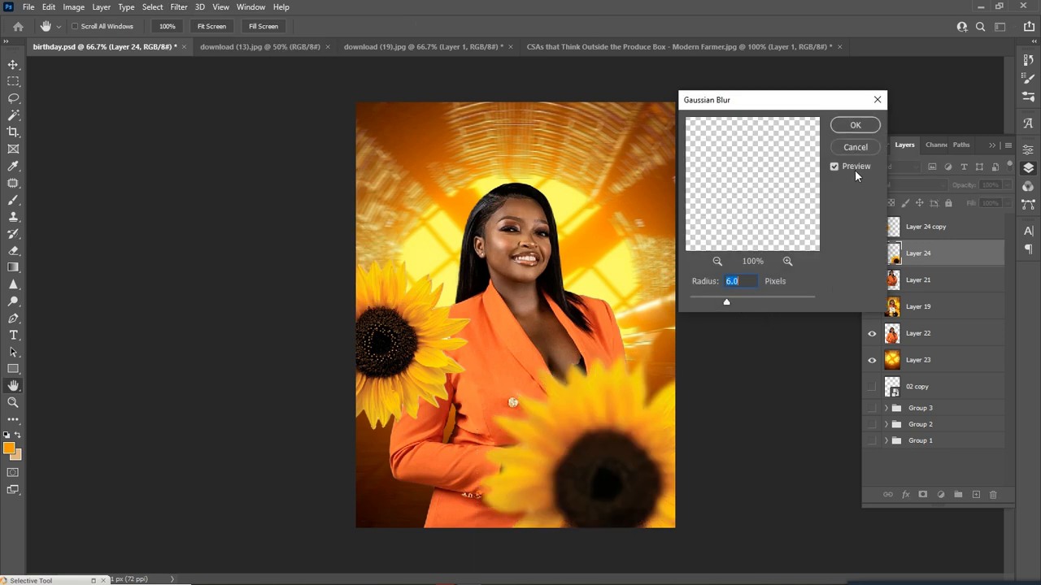
click(854, 124)
key(ctrl+t)
drag(756, 343, 795, 421)
key(Escape)
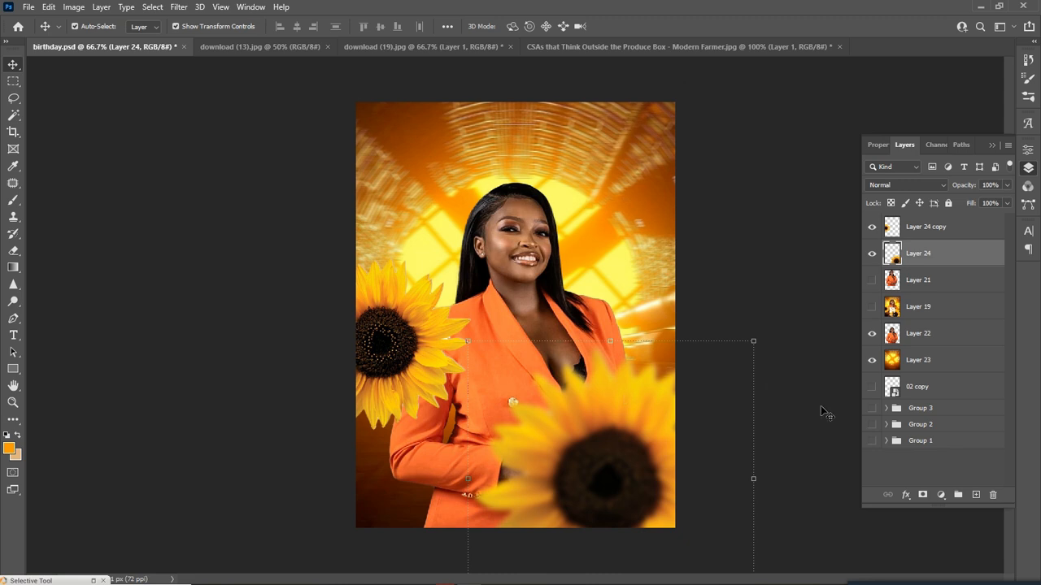
Apply the last-used Gaussian Blur to the left sunflower and deselect the layer
click(731, 138)
click(403, 326)
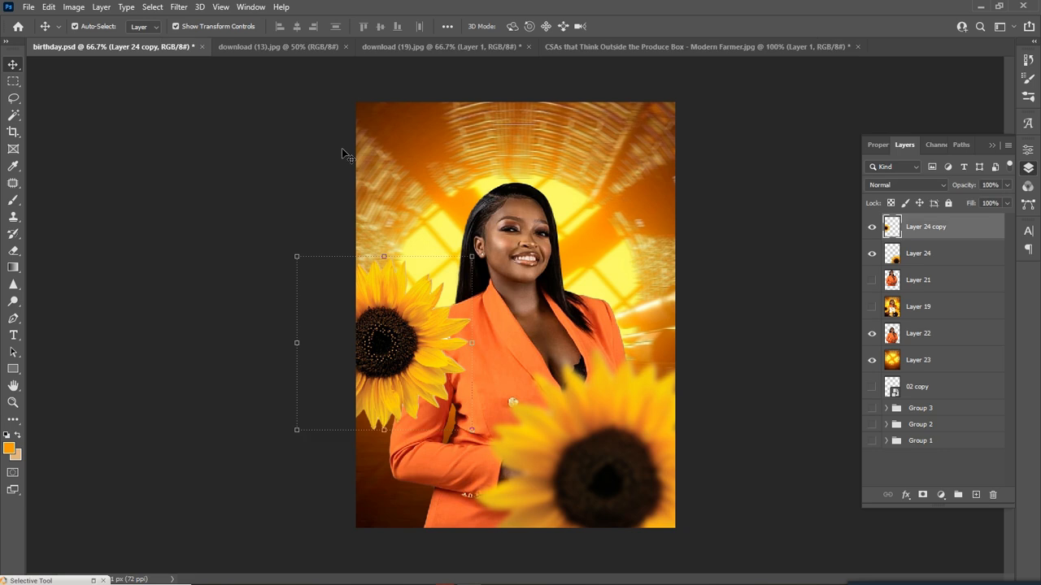
click(177, 6)
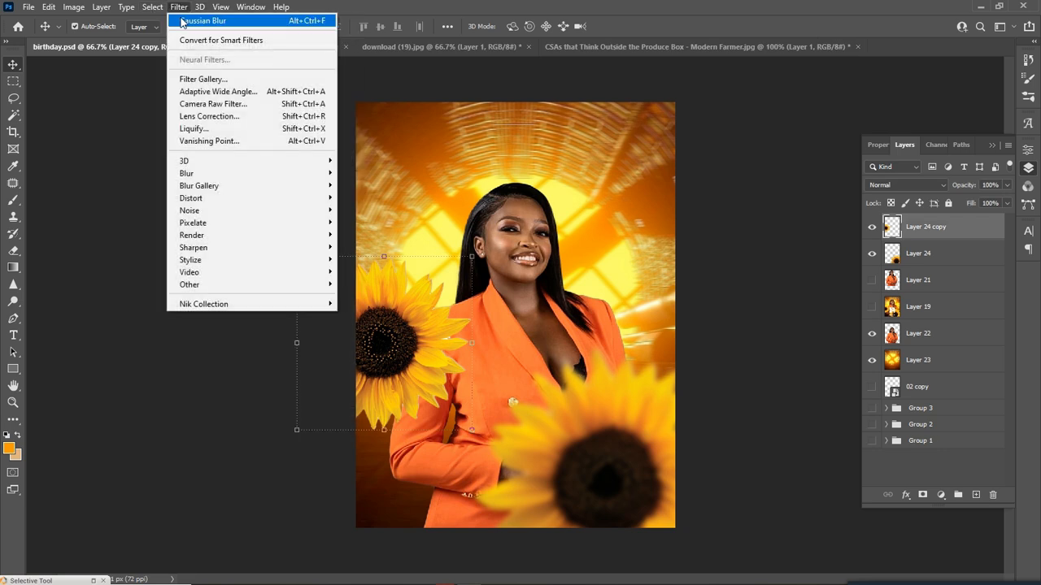
click(182, 21)
click(197, 273)
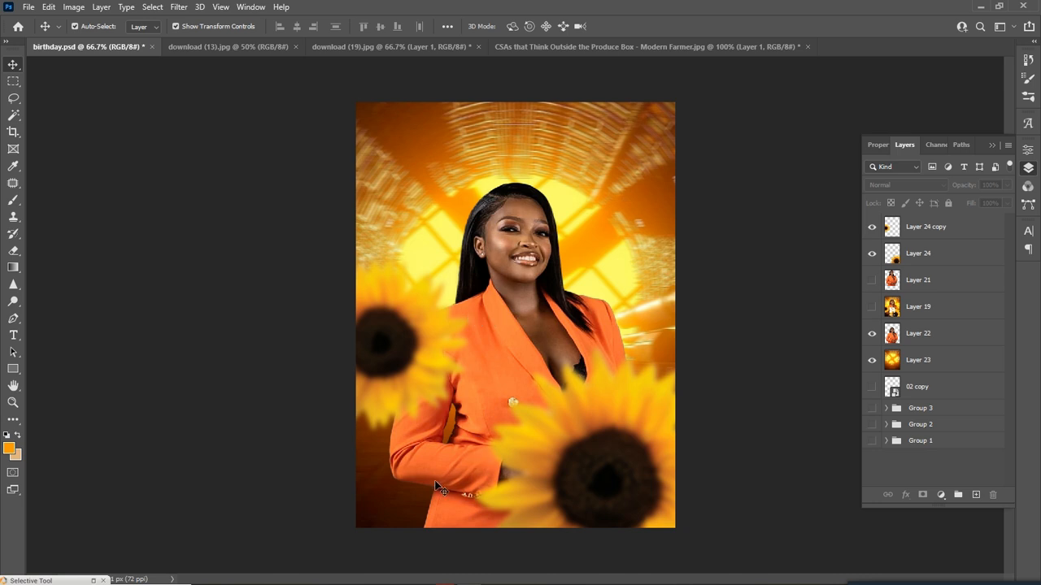
Load the woman cutout's outline from Layer 22 as a selection and contract it by 1 pixel
key(ctrl+plus)
key(ctrl+plus)
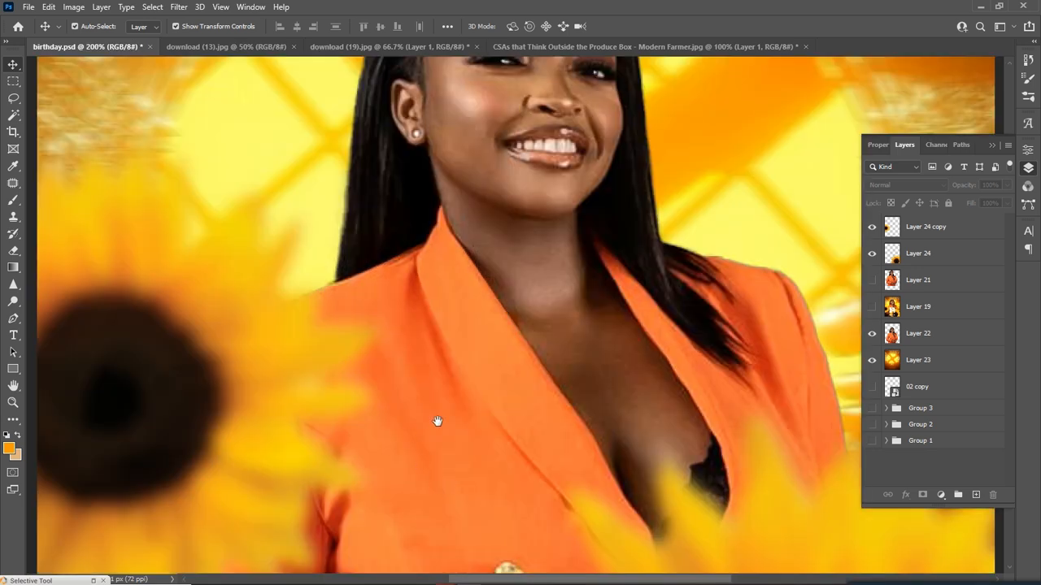
drag(437, 420, 584, 138)
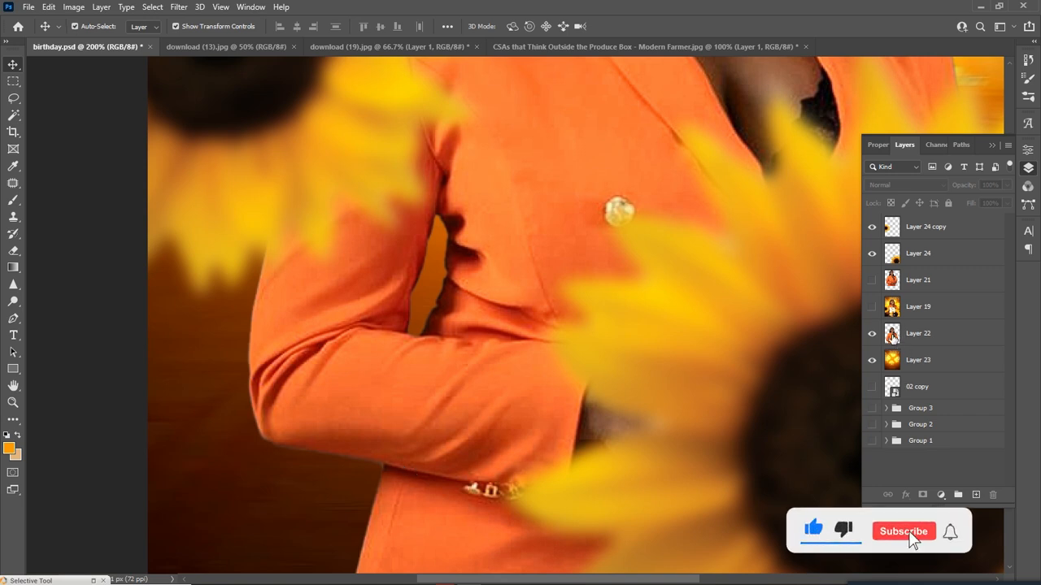
ctrl+click(892, 335)
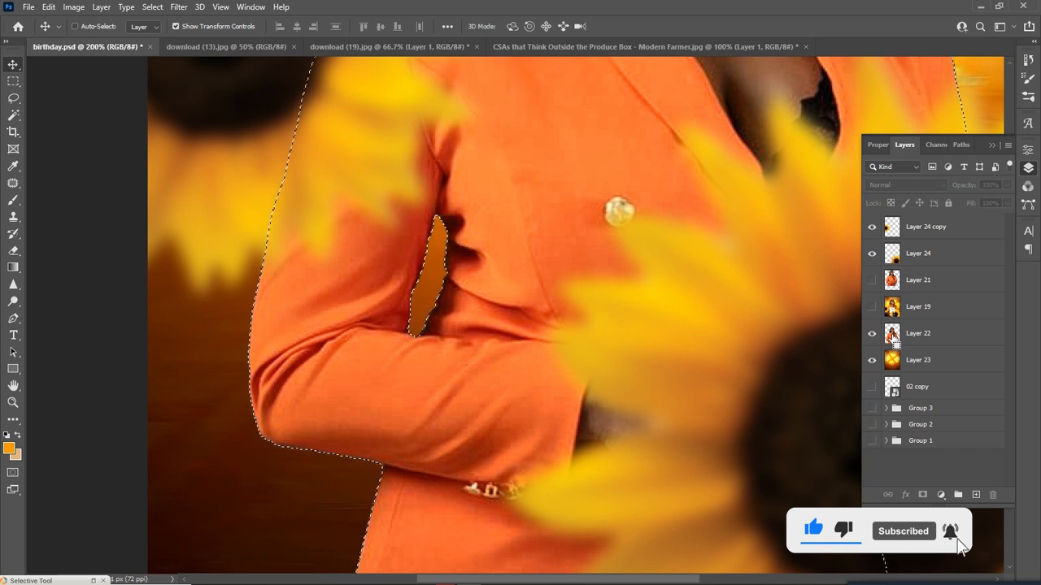
click(152, 6)
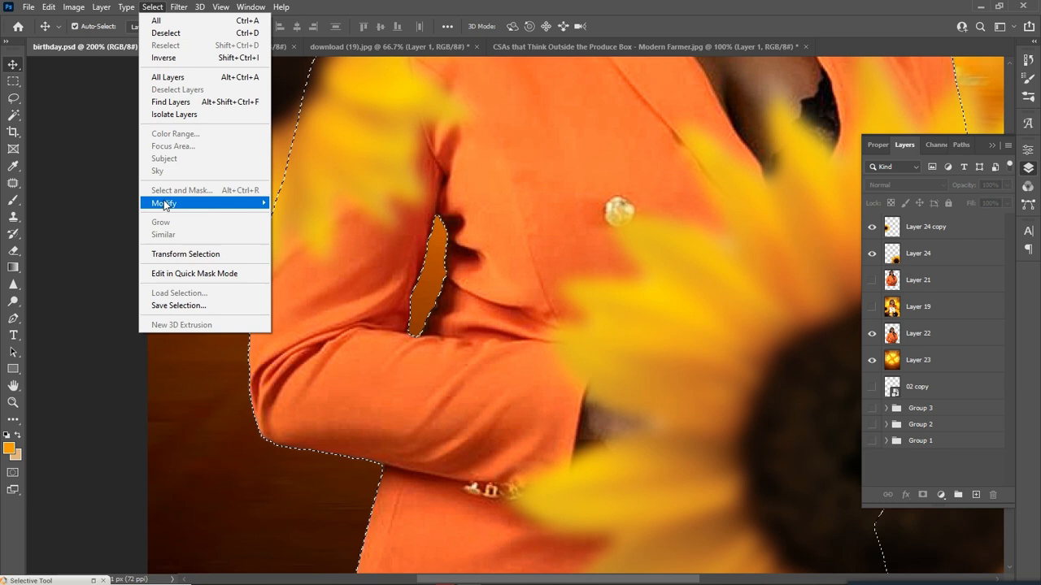
mouse_move(164, 204)
click(297, 240)
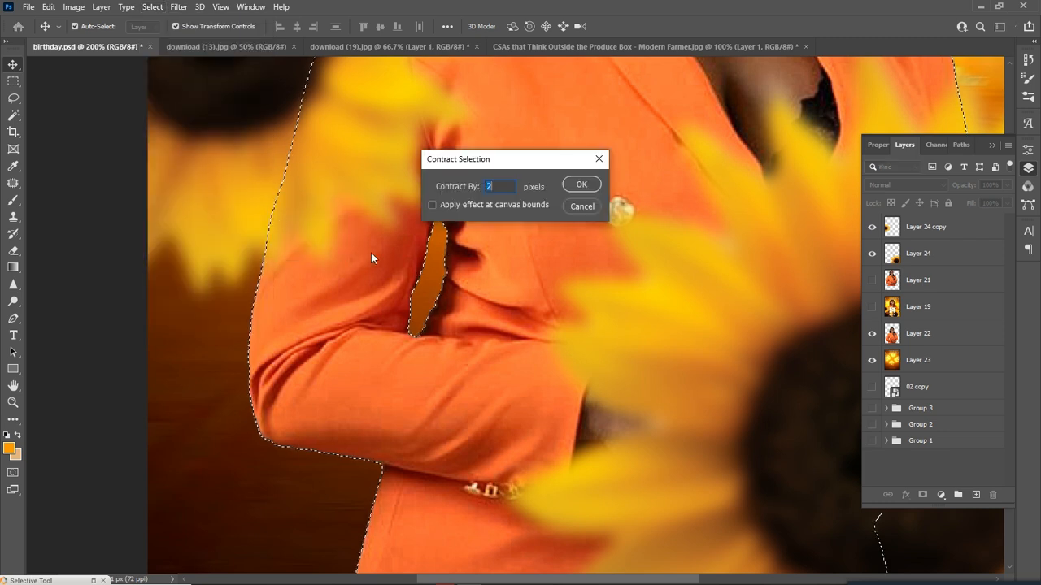
text(1)
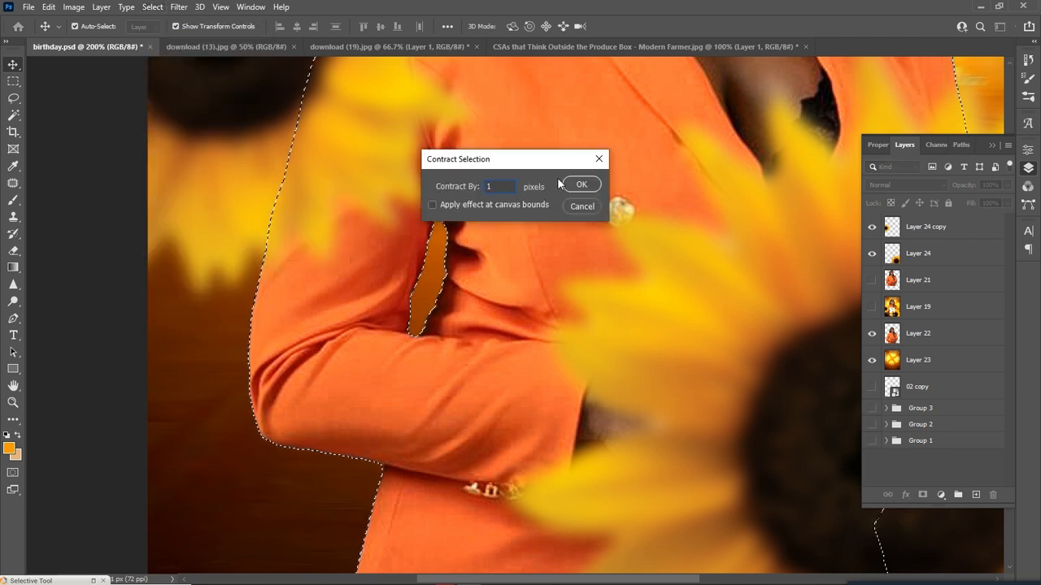
click(582, 185)
Invert the selection, feather it by 1 pixel, and trim the edge fringe from the woman's Layer 22 before deselecting
click(13, 99)
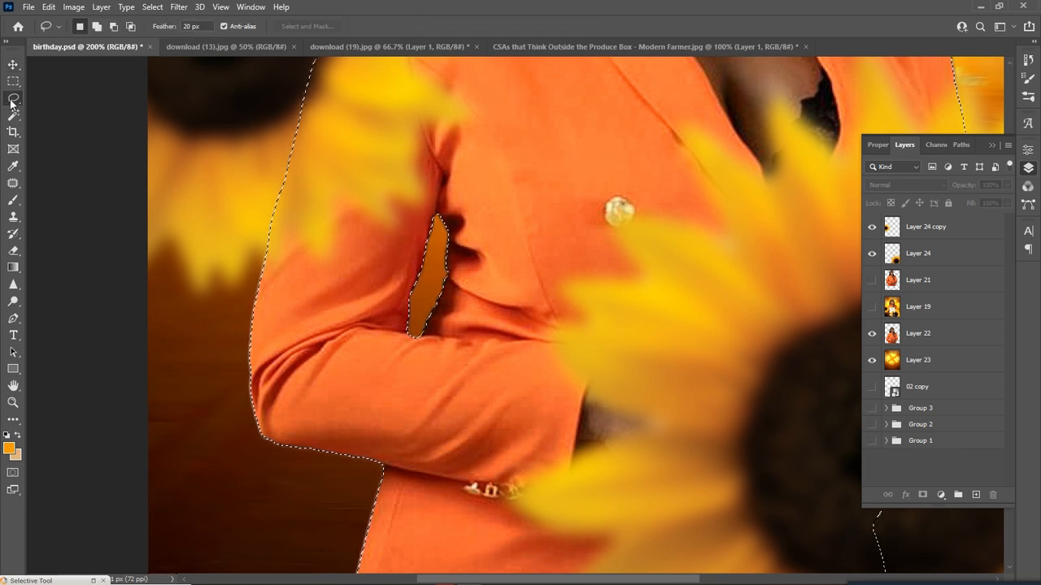
right_click(637, 203)
click(637, 220)
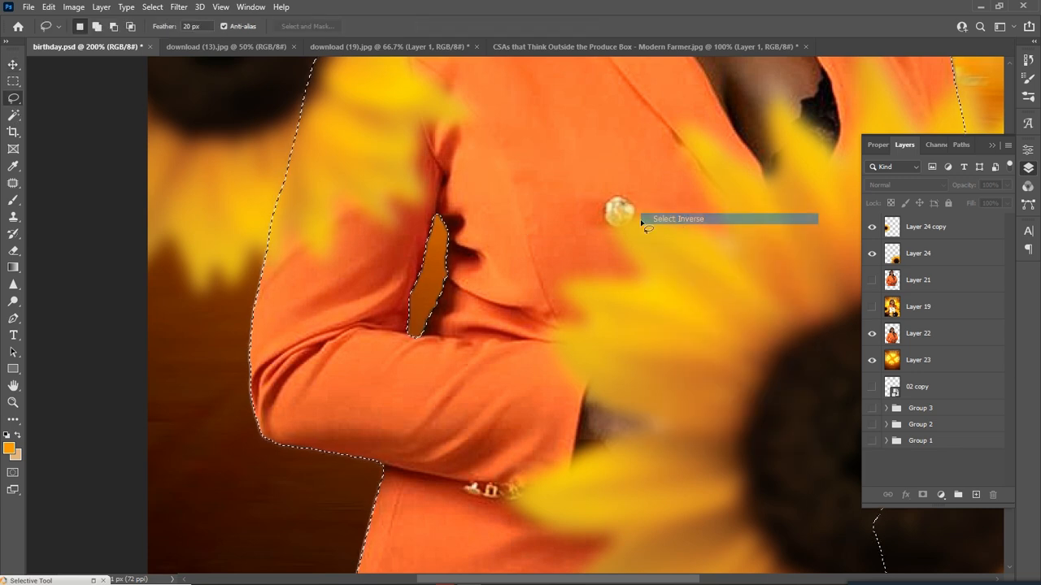
right_click(573, 185)
click(613, 215)
key(Return)
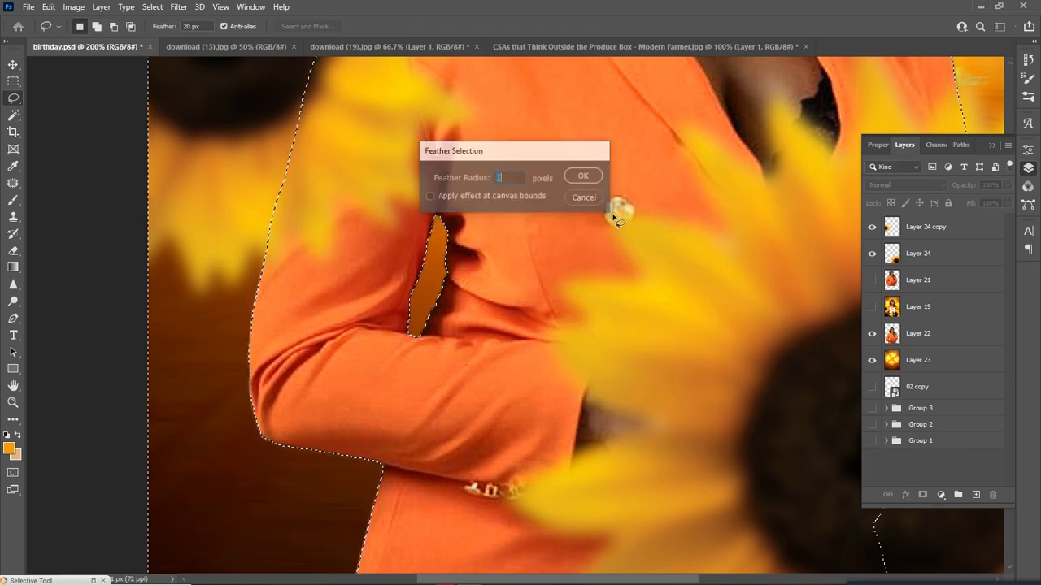
click(932, 340)
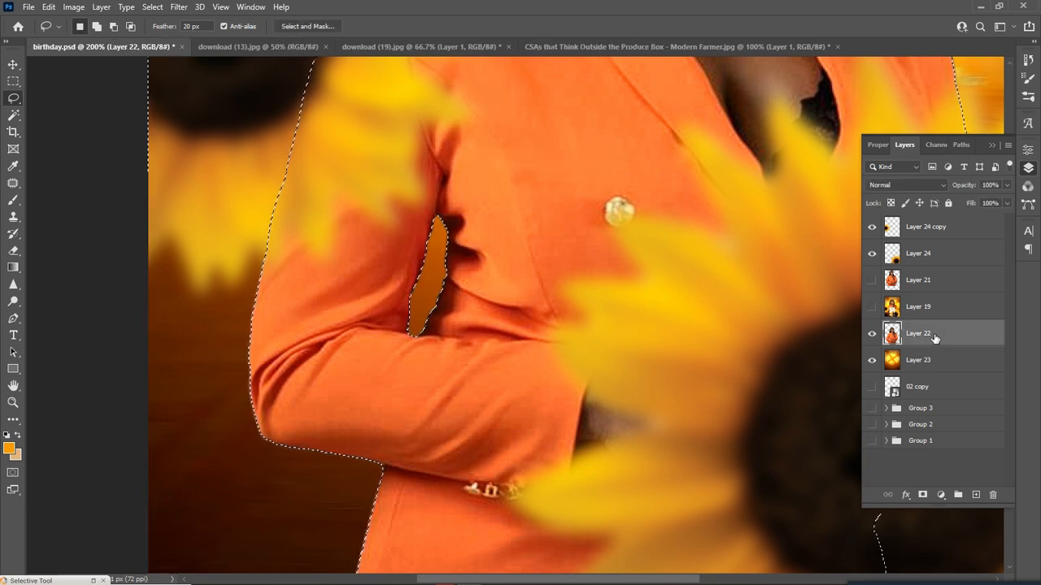
key(ctrl+d)
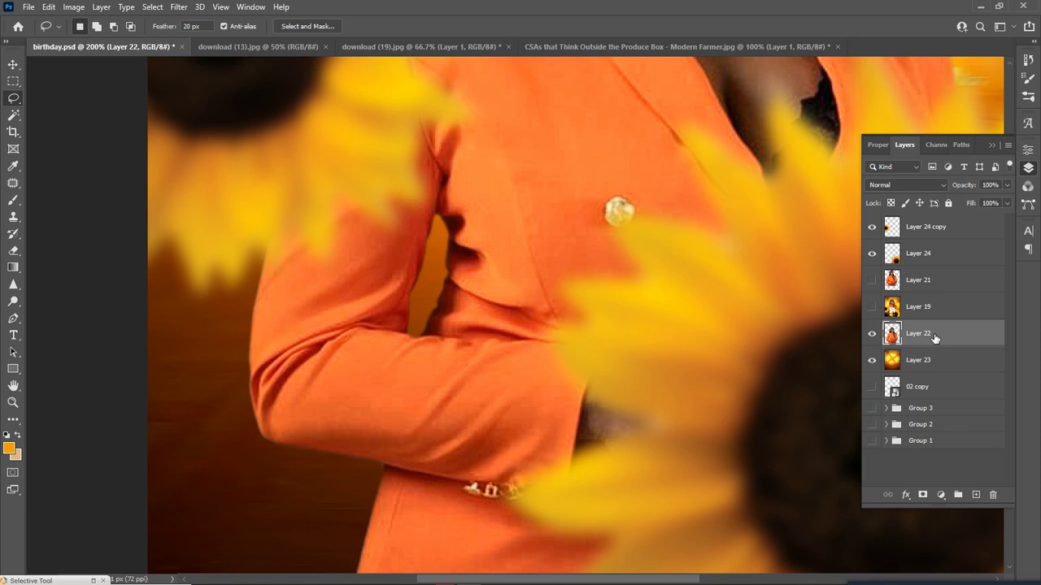
key(ctrl+plus)
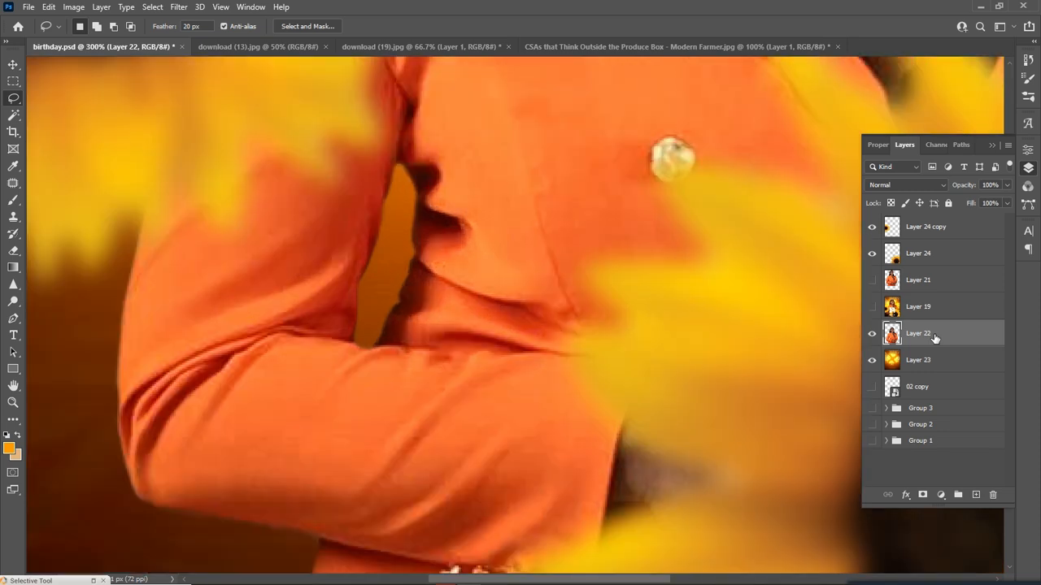
key(ctrl+minus)
key(ctrl+minus)
key(ctrl+minus)
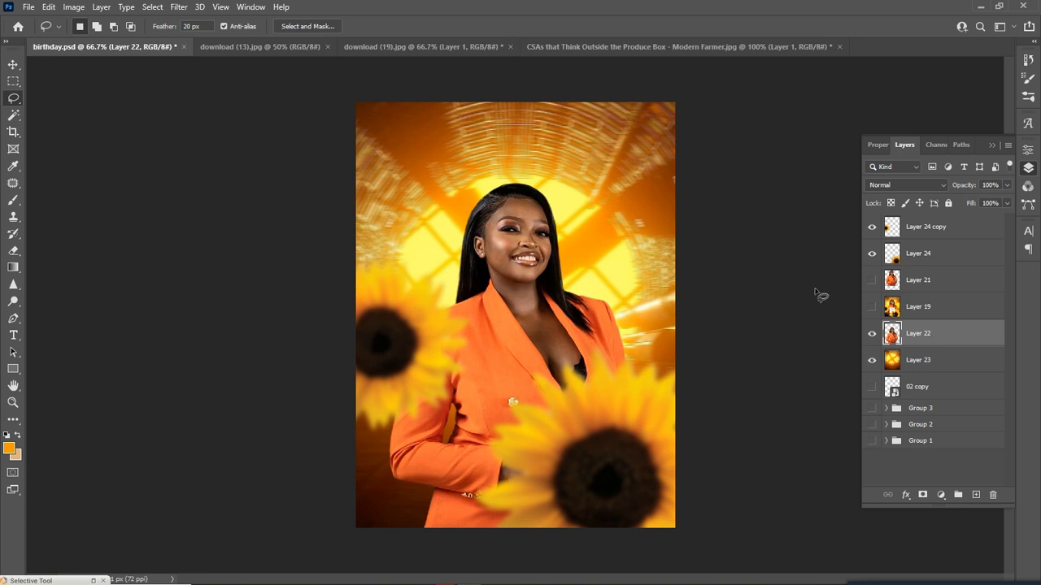
Add a Solid Color fill layer in orange fe9901 above all the other layers
click(13, 64)
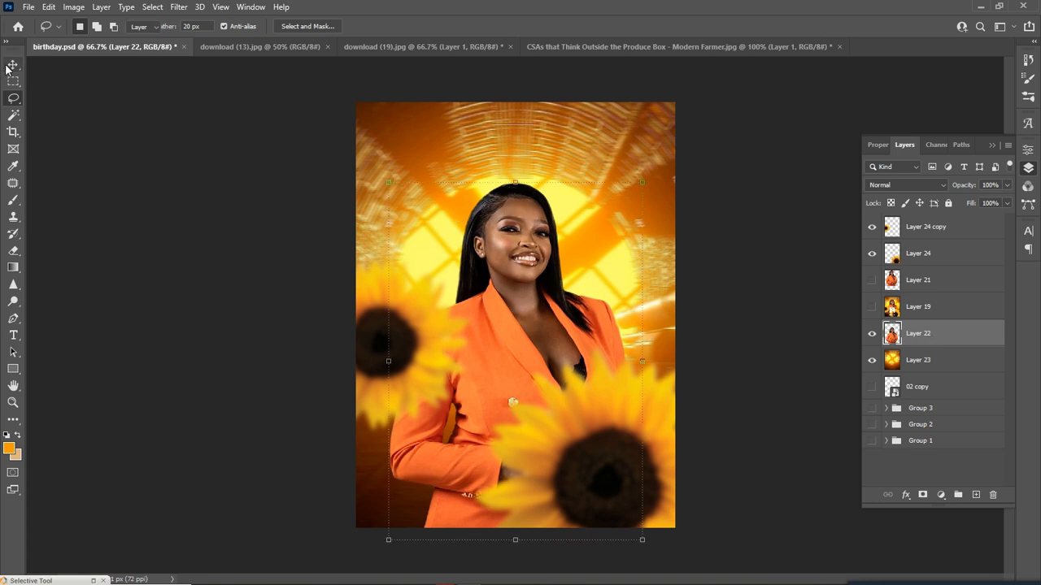
click(187, 197)
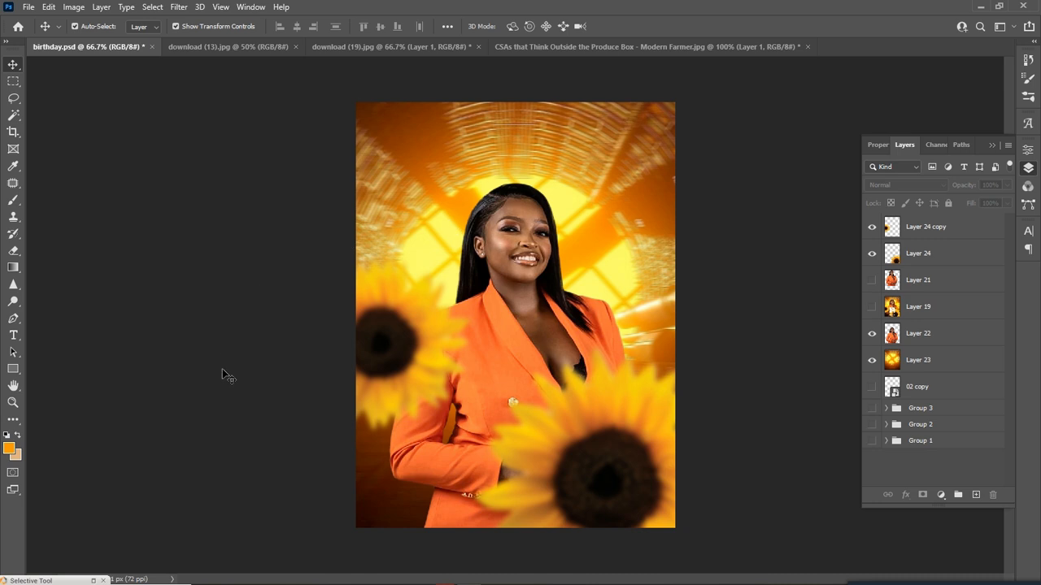
key(i)
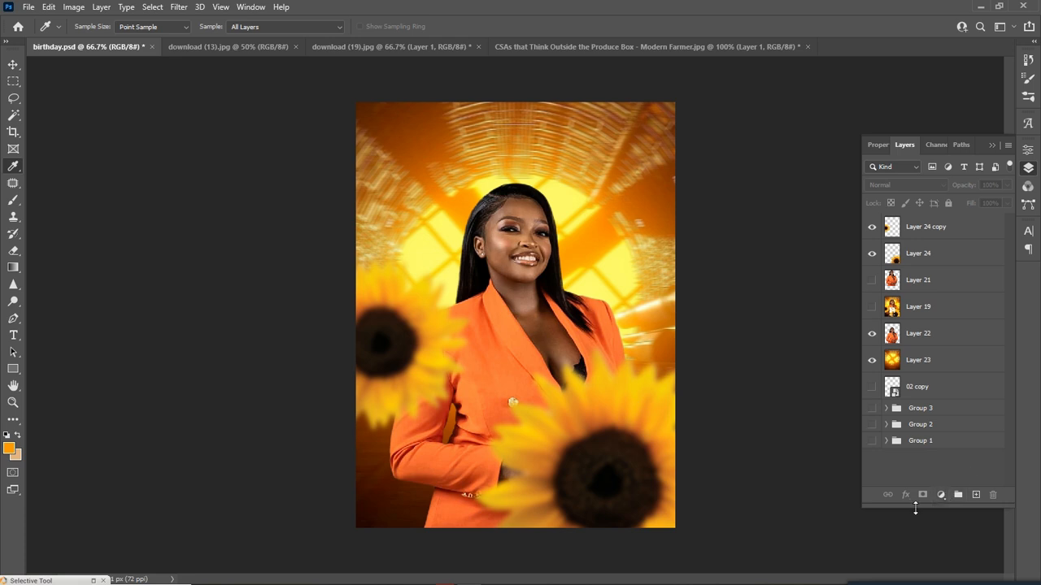
click(13, 64)
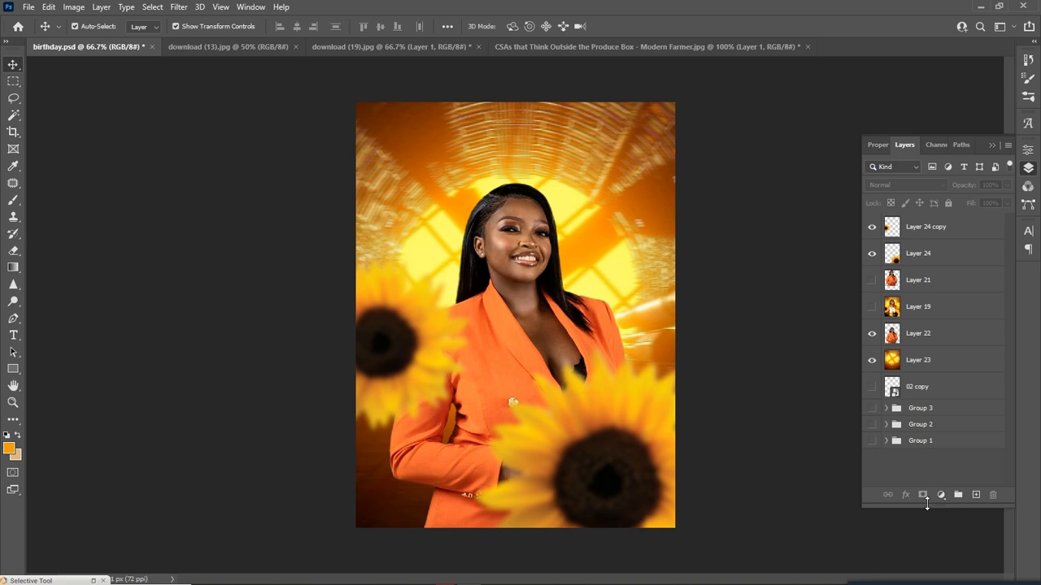
click(941, 496)
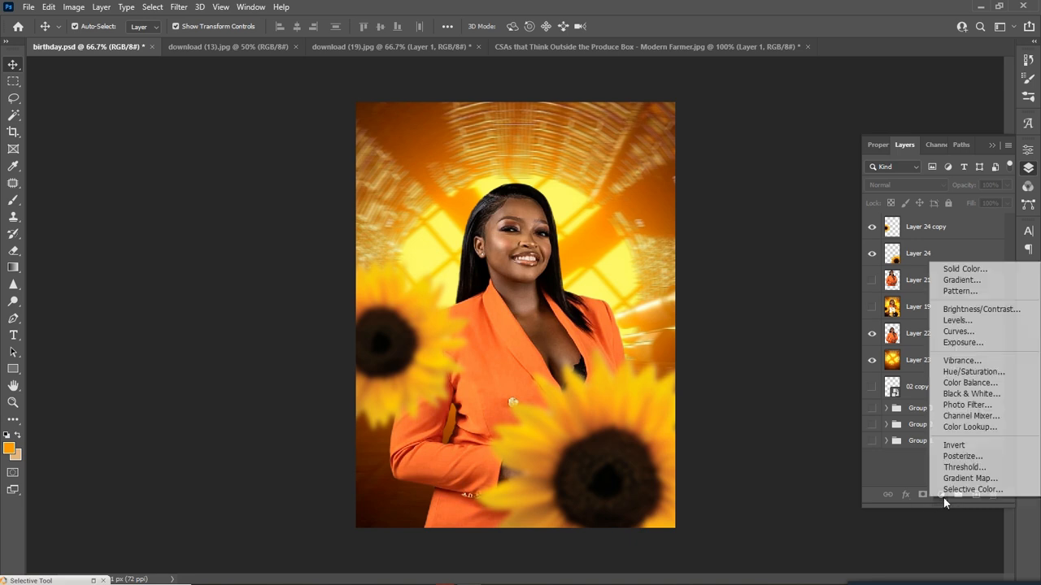
click(952, 271)
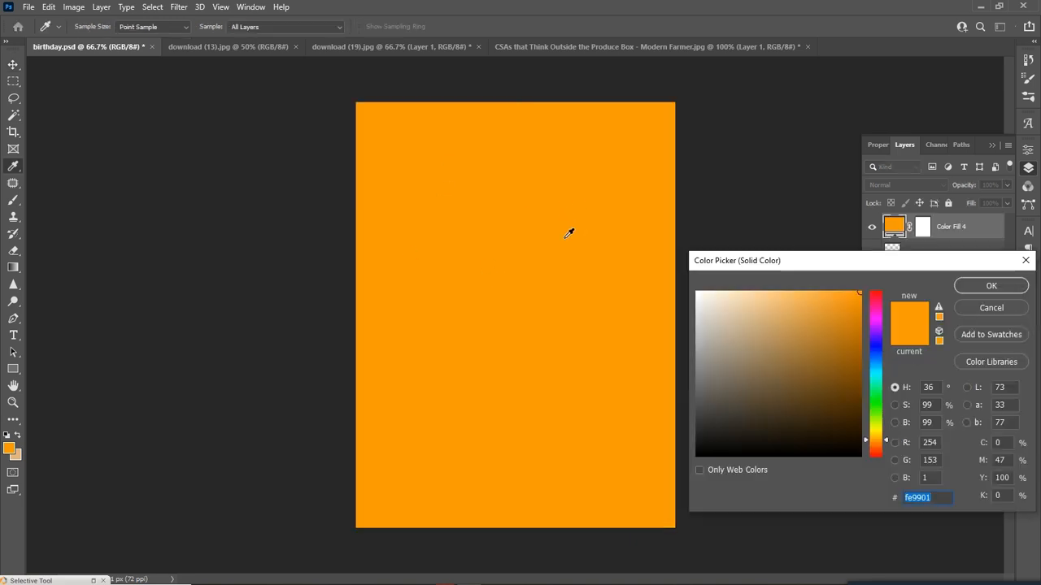
click(997, 285)
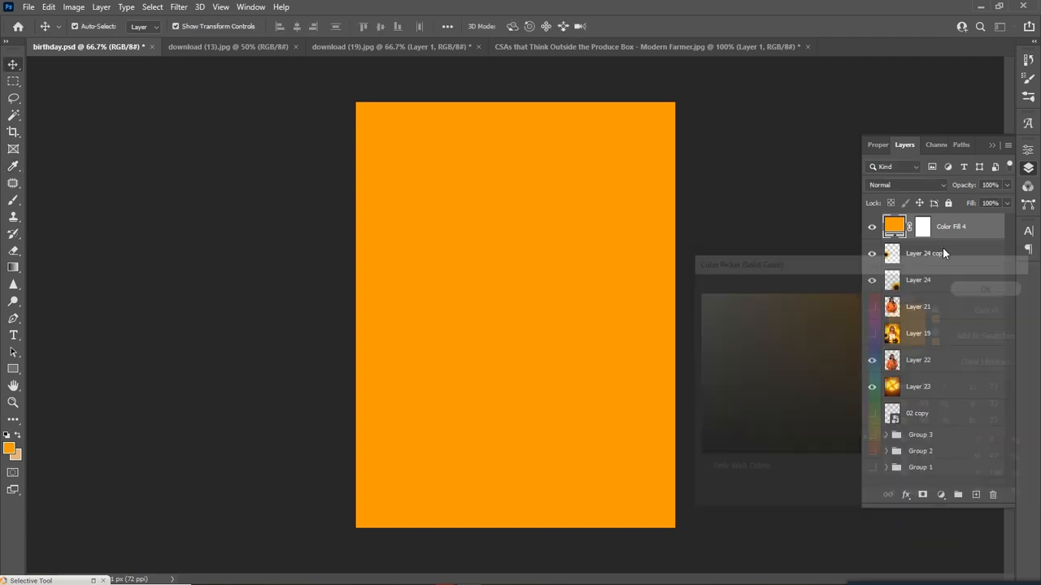
Set the orange fill layer's blend mode to Linear Light and invert its mask to black
click(906, 185)
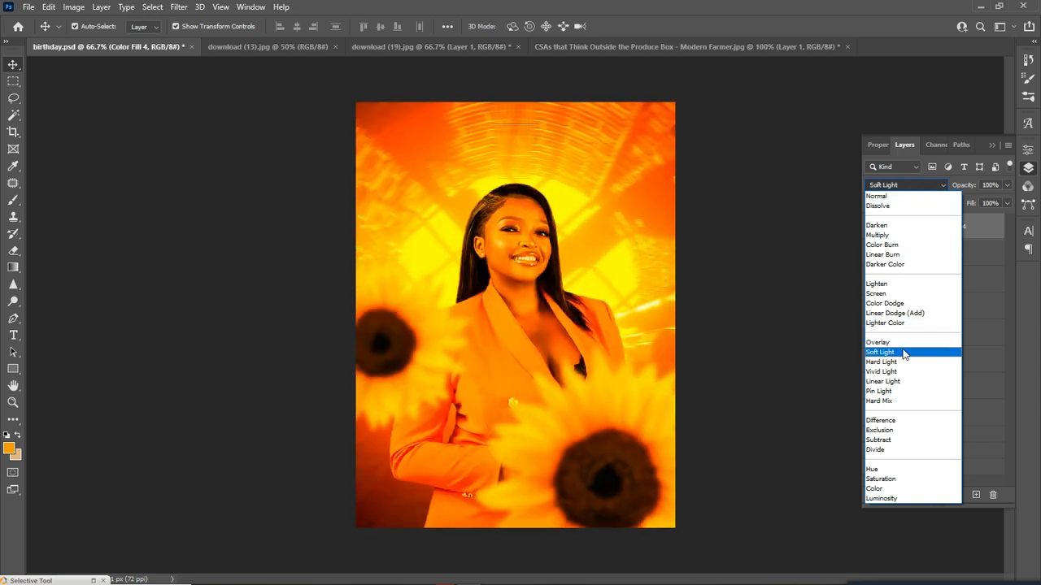
click(899, 387)
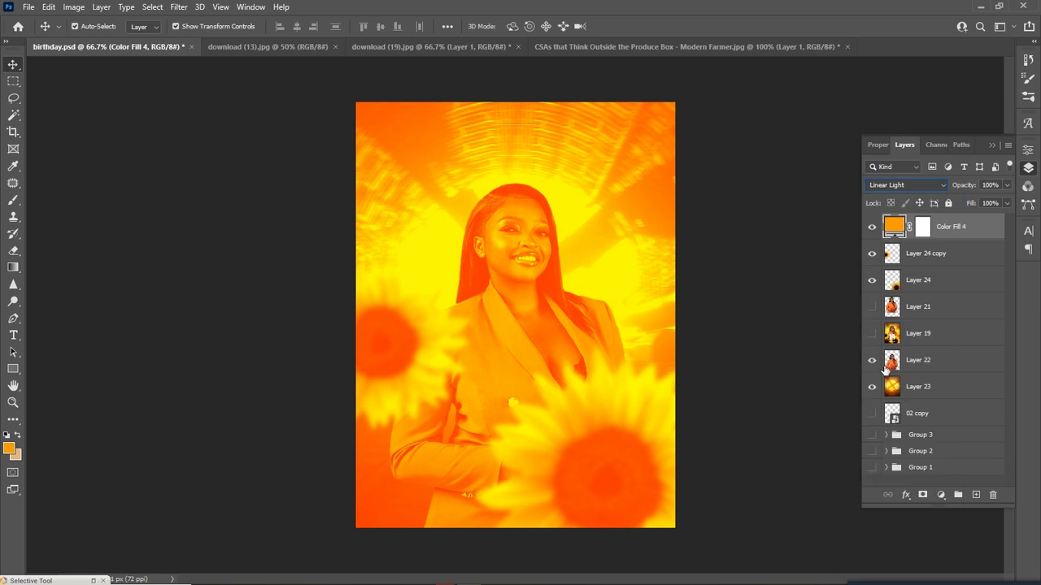
click(923, 228)
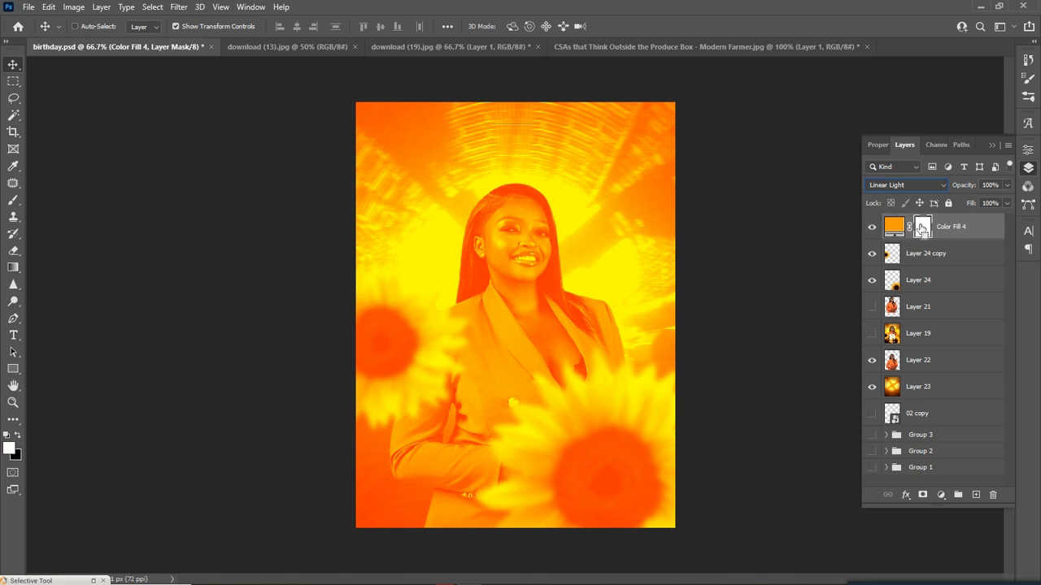
key(ctrl+i)
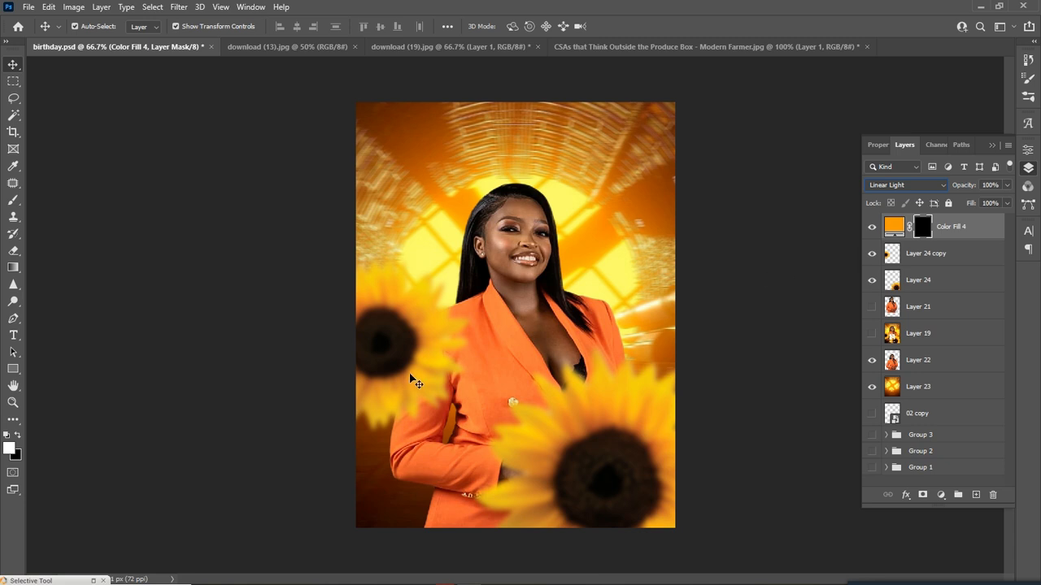
Paint white on the fill's mask with a 150-pixel brush at 85% opacity to glow the hair and shoulder at the woman's right edge in the image
click(14, 202)
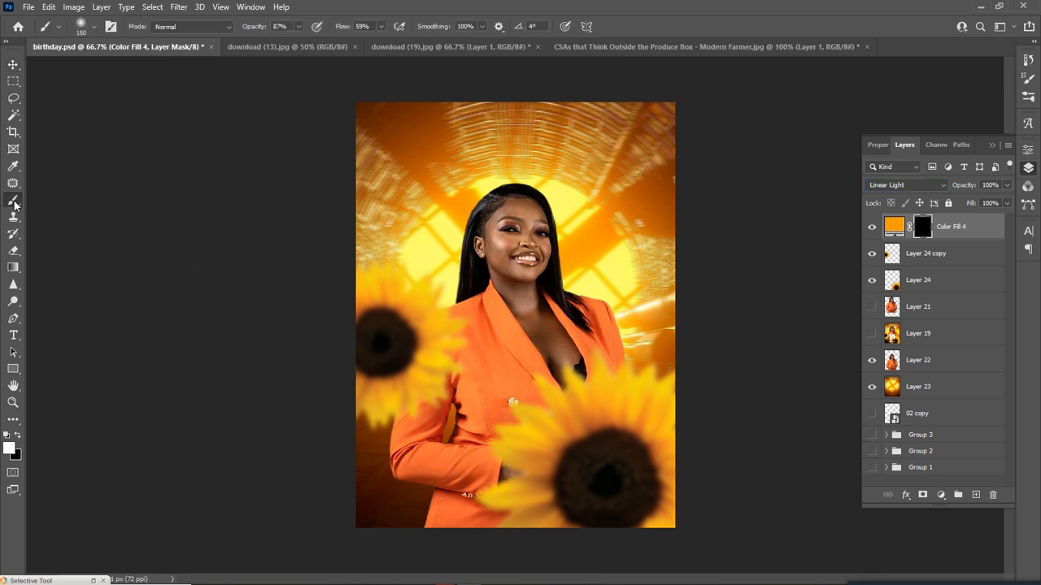
key(ctrl+1)
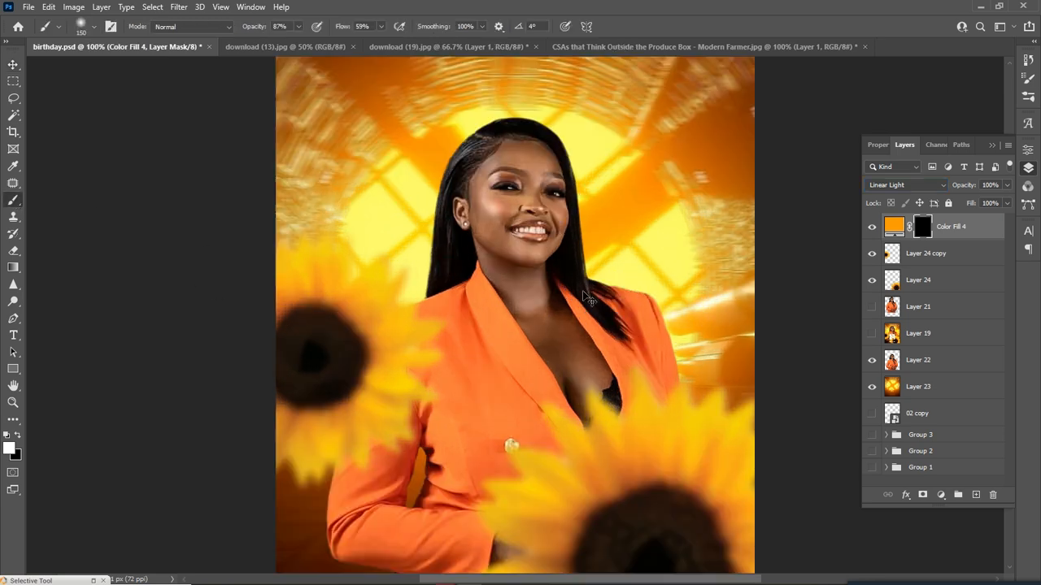
key(ctrl+plus)
drag(582, 290, 379, 365)
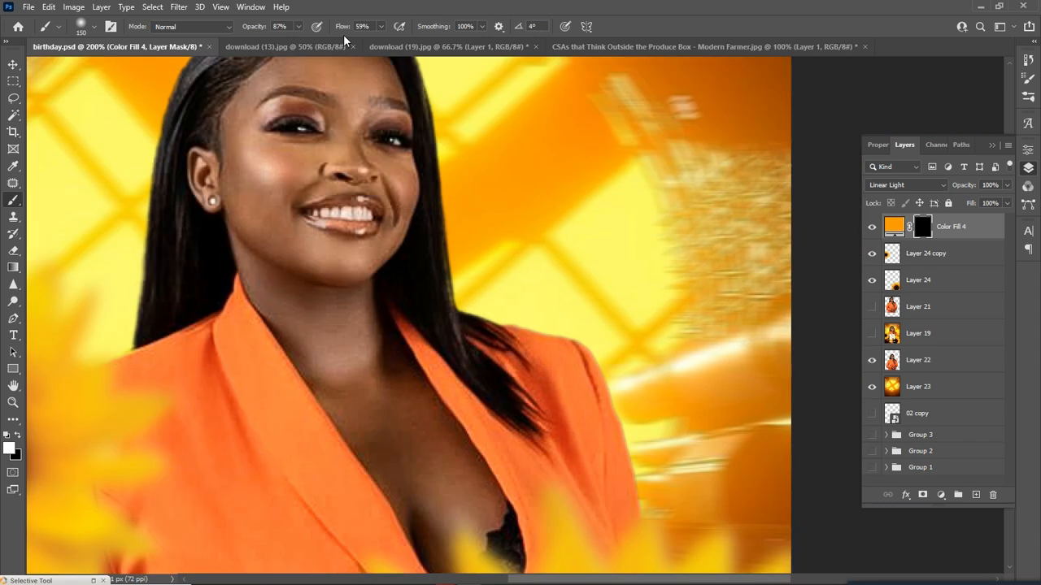
click(299, 29)
click(516, 314)
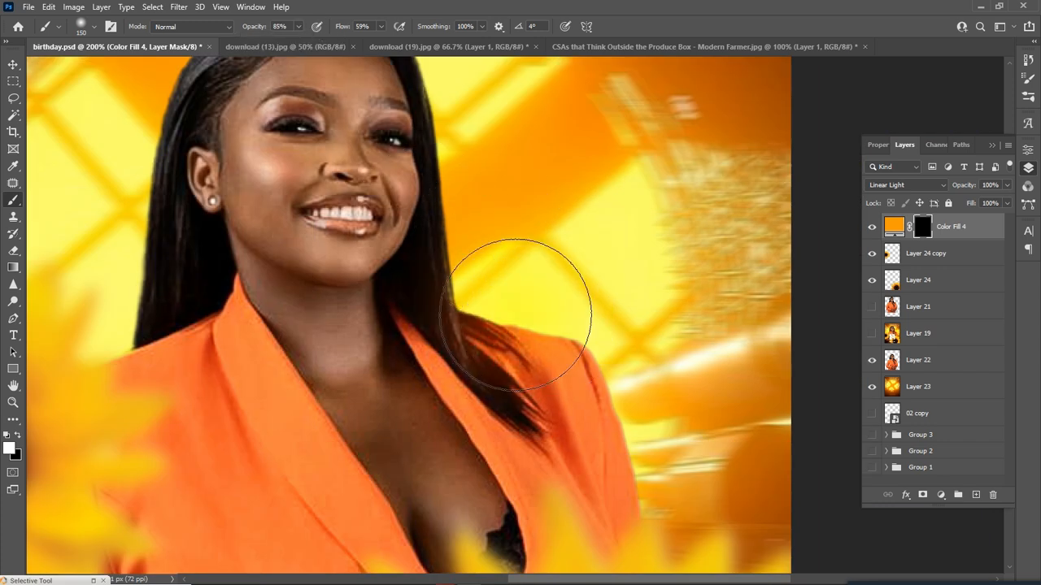
click(554, 323)
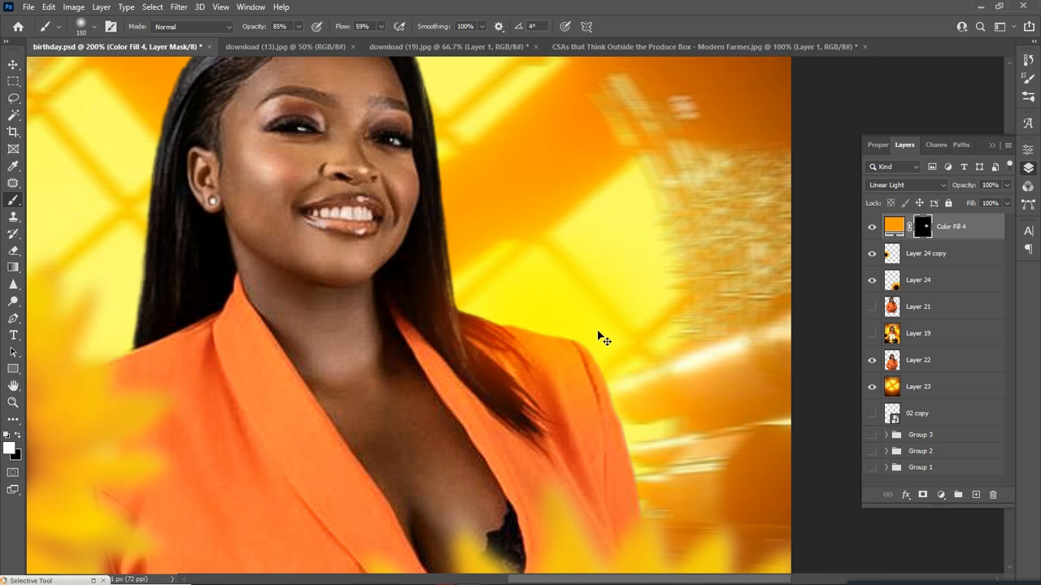
key(ctrl+minus)
mouse_move(542, 325)
mouse_down()
mouse_move(513, 317)
mouse_move(530, 302)
mouse_move(510, 268)
mouse_up()
key(ctrl+z)
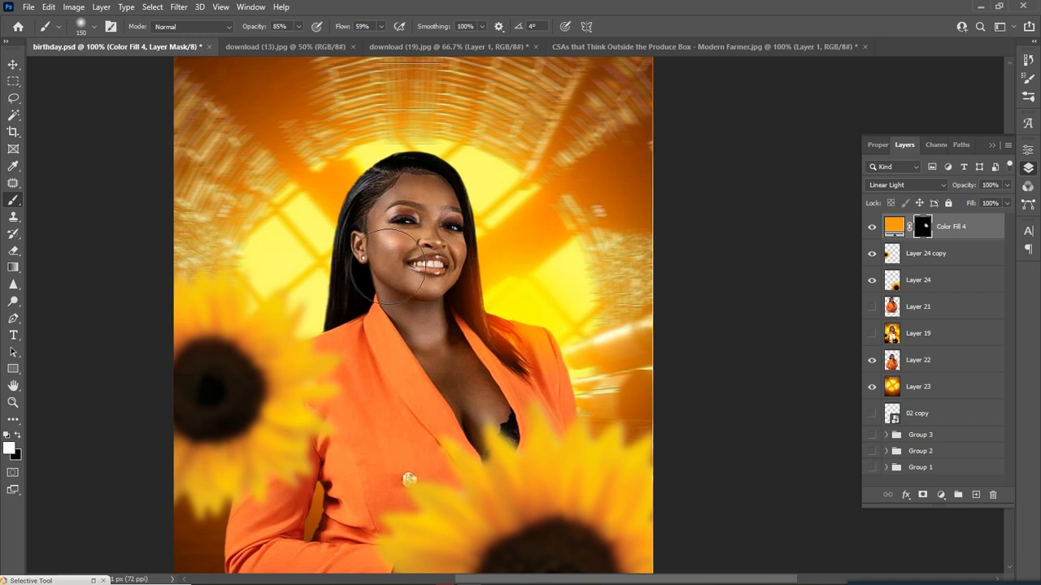
Enlarge the brush to 250 pixels and paint more orange glow around the left side of the hair and beside the head
key(bracketright)
key(bracketright)
key(bracketright)
key(bracketright)
key(bracketright)
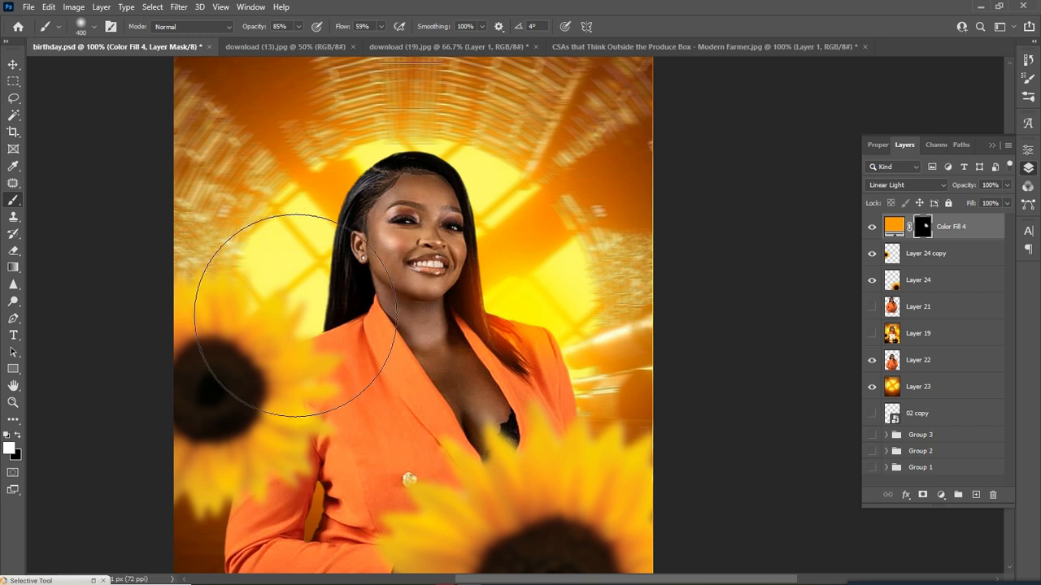
key(bracketleft)
key(bracketleft)
mouse_move(512, 203)
mouse_down()
mouse_move(523, 174)
mouse_move(525, 206)
mouse_up()
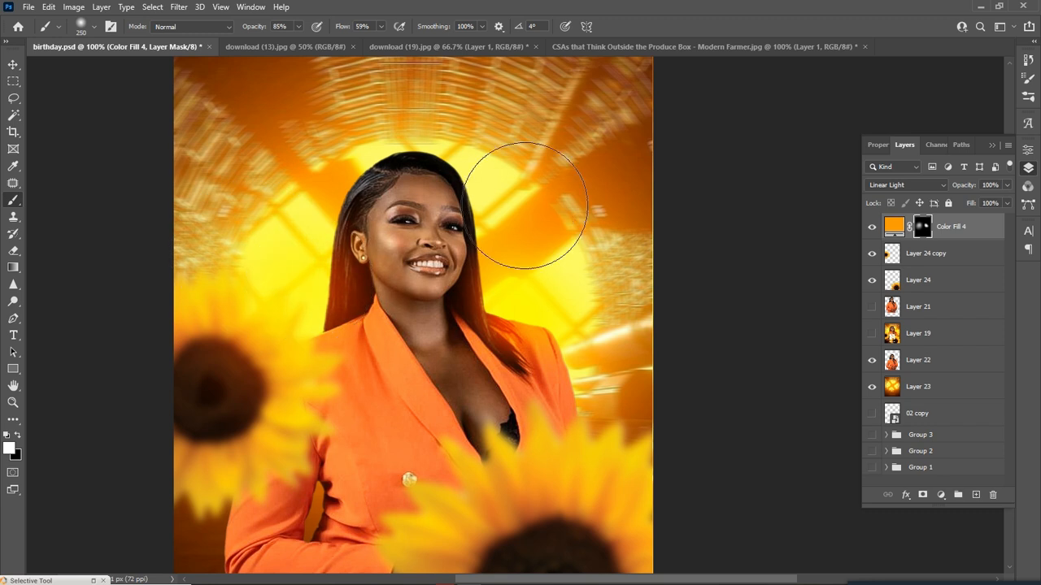
Undo the last glow stroke and paint white on the orange fill's mask with a 100-pixel brush along the hair's left edge
key(ctrl+z)
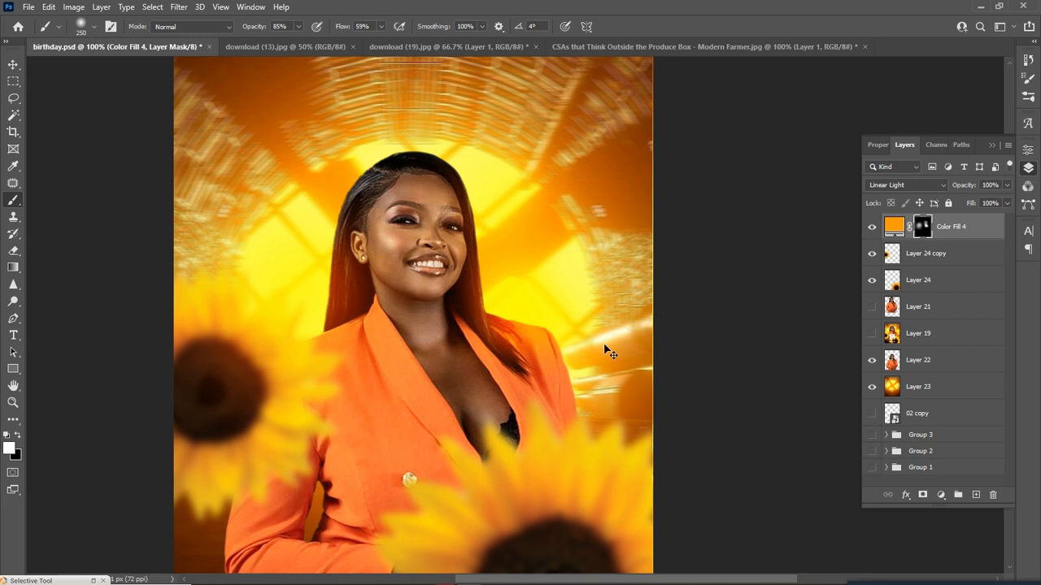
key(ctrl+minus)
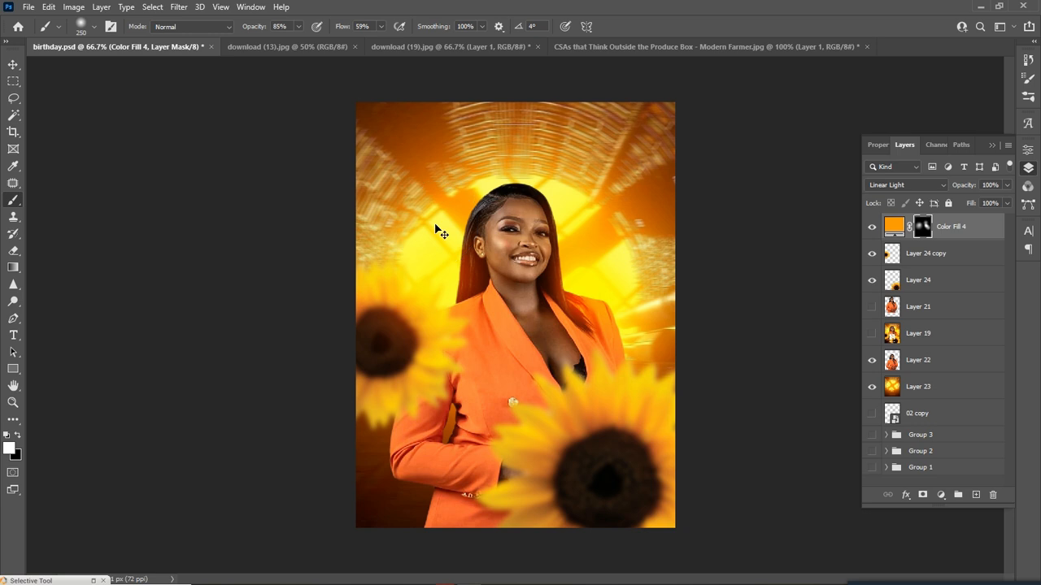
key(ctrl+plus)
key(ctrl+plus)
drag(293, 227, 286, 371)
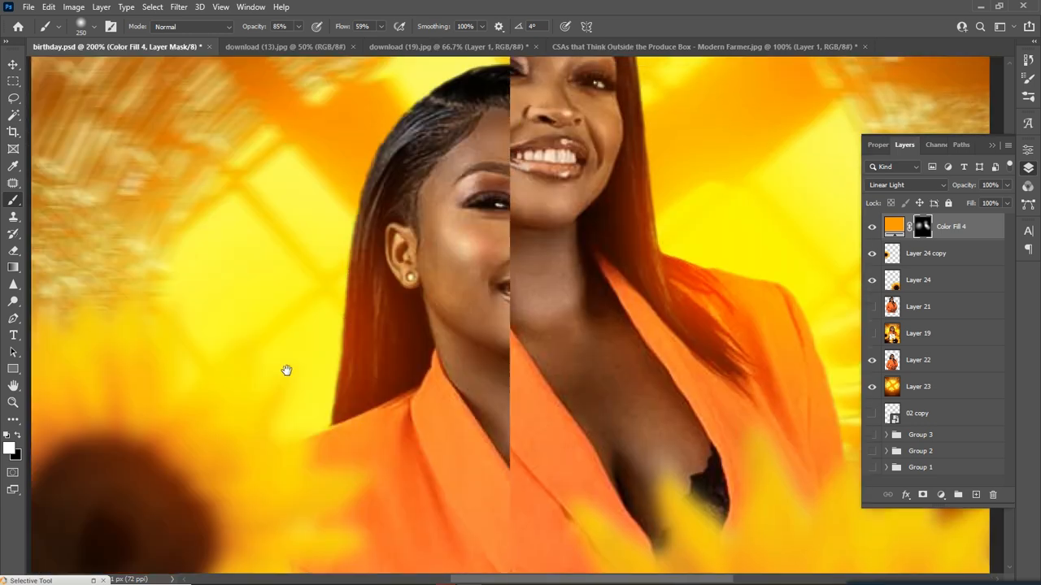
mouse_move(333, 213)
mouse_down()
mouse_move(333, 174)
mouse_move(362, 122)
mouse_up()
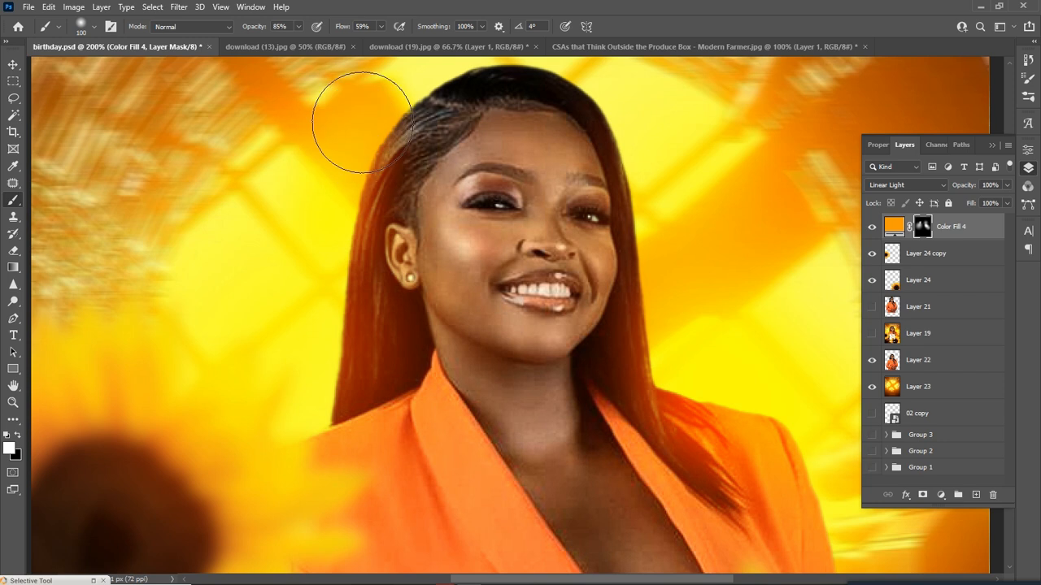
Extend the orange glow across the crown of the woman's hair, enlarging the brush to 300 pixels
drag(469, 109, 444, 202)
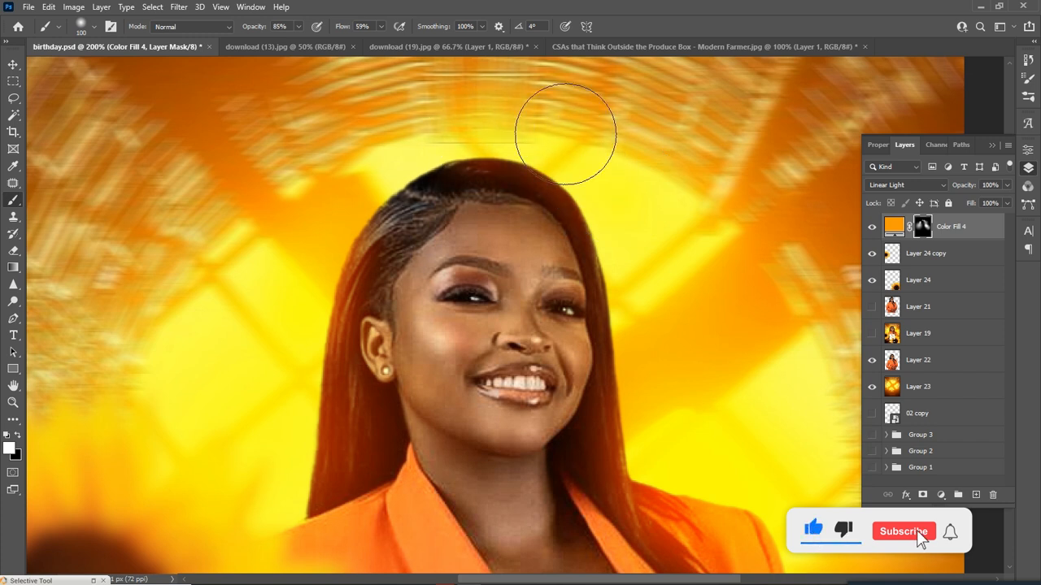
key(bracketright)
key(bracketright)
key(bracketright)
key(bracketright)
key(bracketright)
key(bracketright)
key(ctrl+minus)
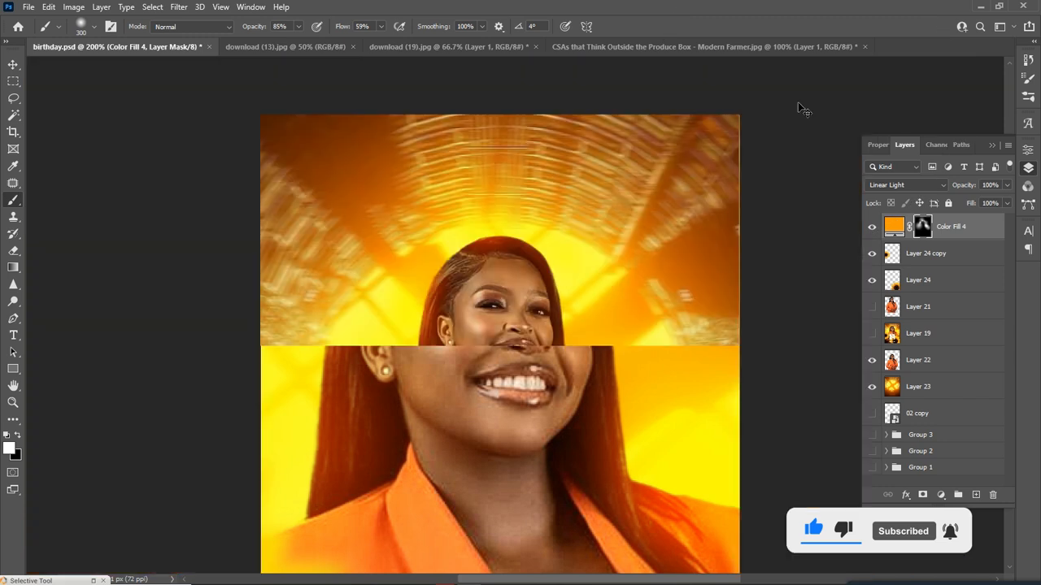
key(ctrl+minus)
key(ctrl+minus)
key(ctrl+plus)
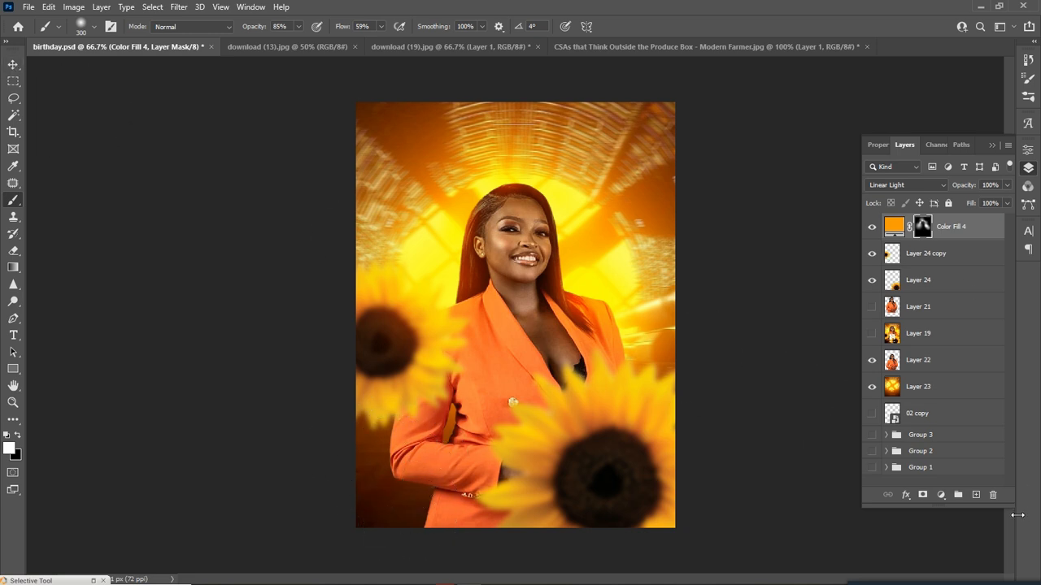
Add a second Solid Color fill layer above the orange one in a darker brownish orange
key(i)
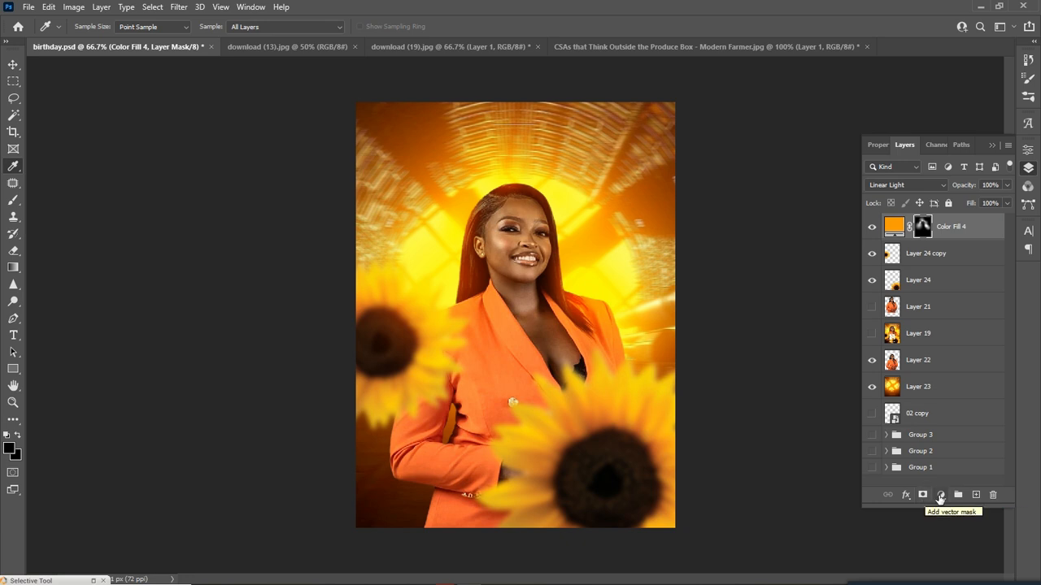
click(941, 496)
click(987, 274)
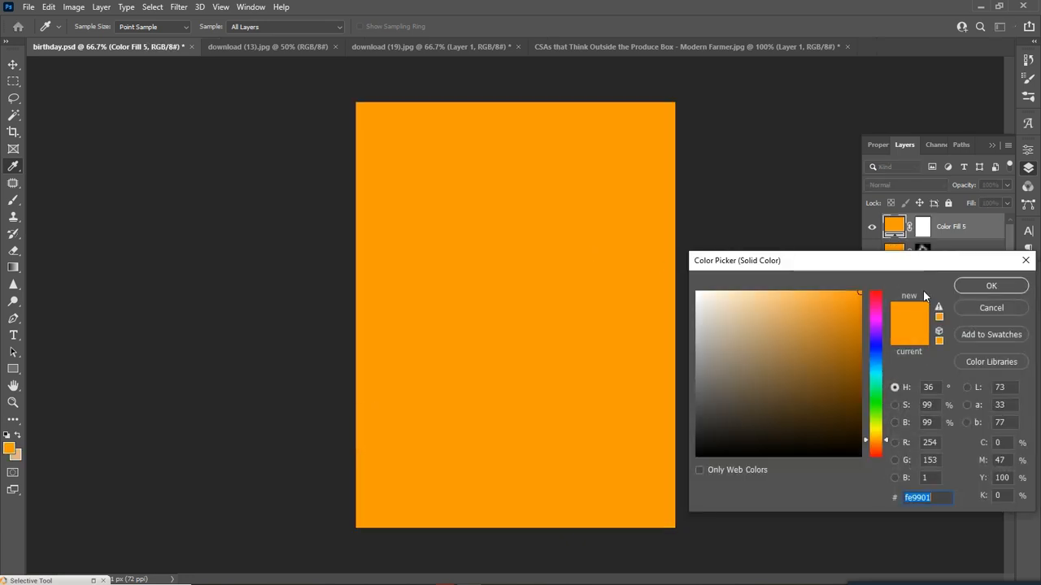
mouse_move(843, 326)
mouse_down()
mouse_move(860, 333)
mouse_move(861, 363)
mouse_up()
click(975, 288)
Set the brown fill layer's blend mode to Hard Light and invert its mask to black
click(923, 233)
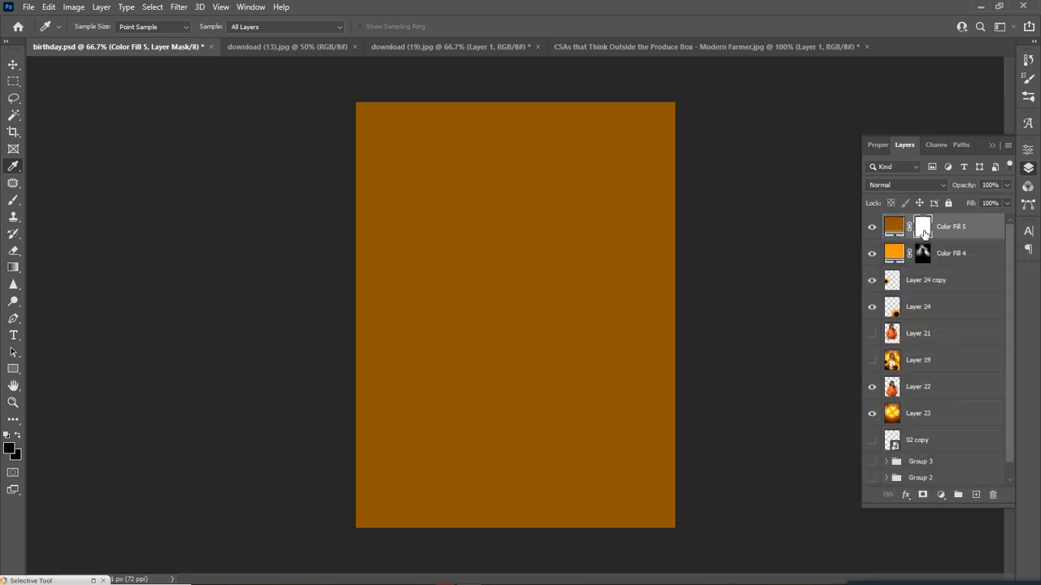
key(ctrl+i)
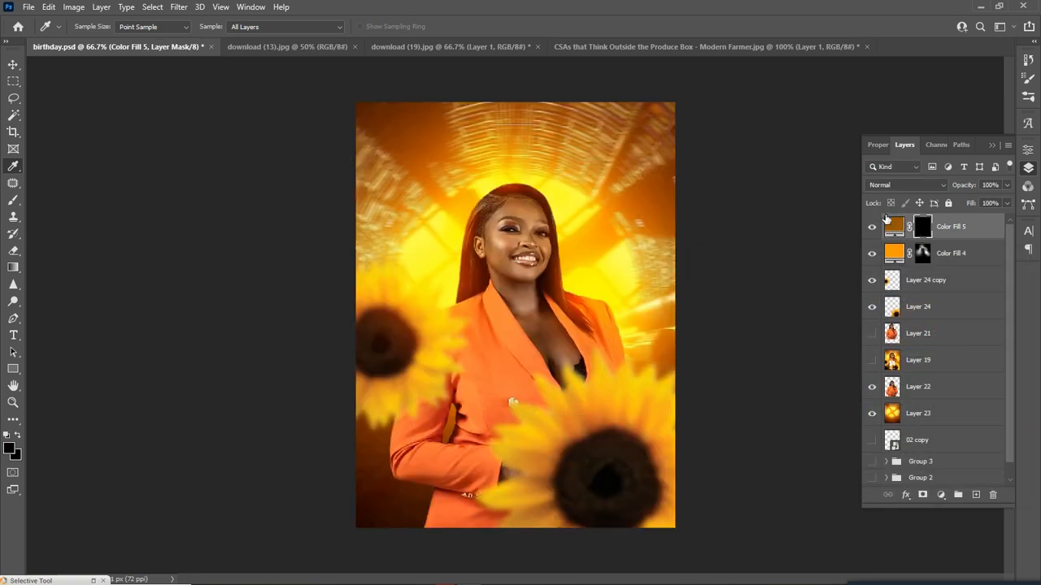
key(ctrl+i)
click(905, 184)
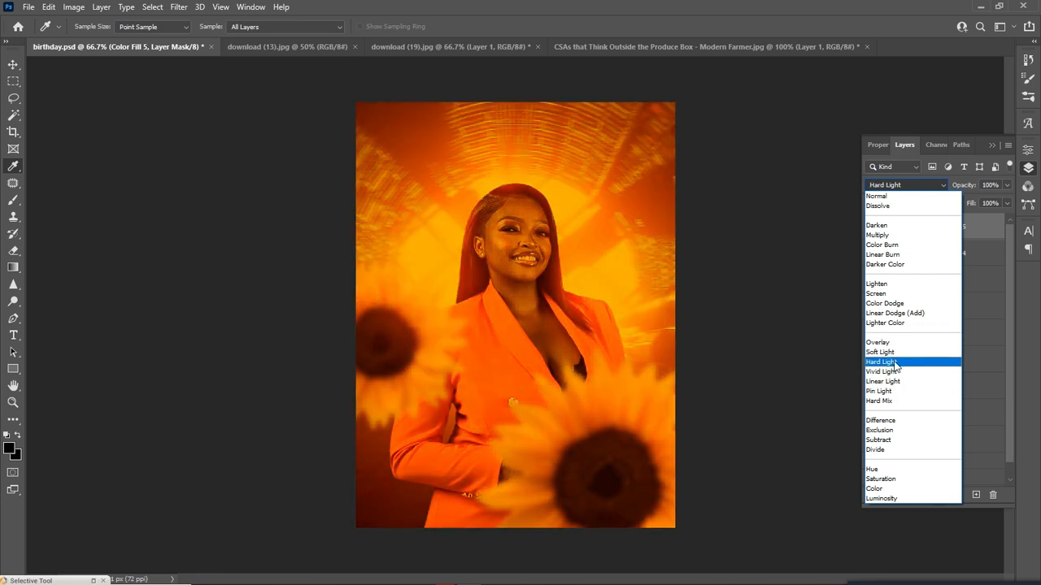
click(896, 363)
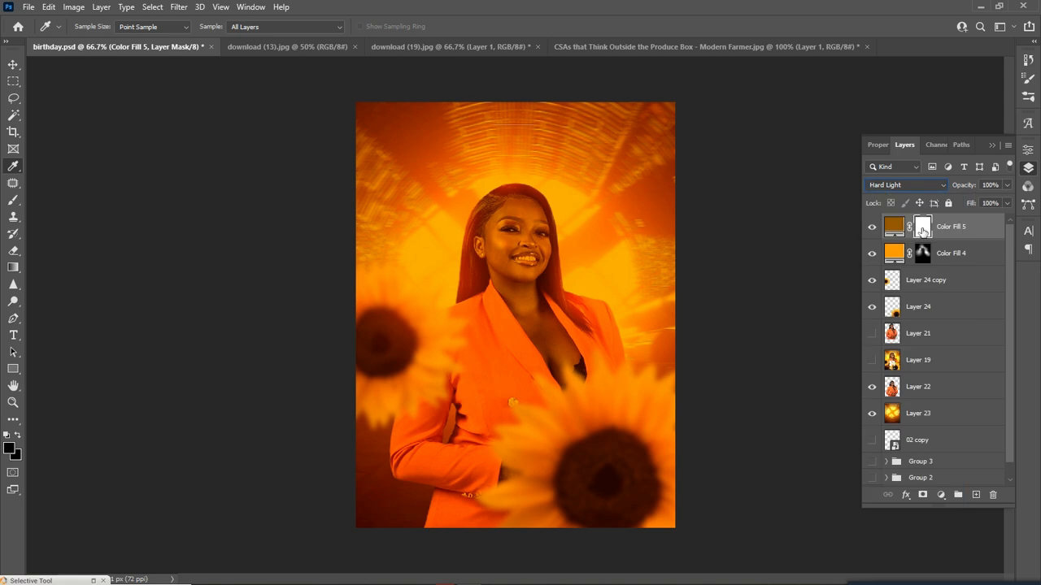
key(ctrl+i)
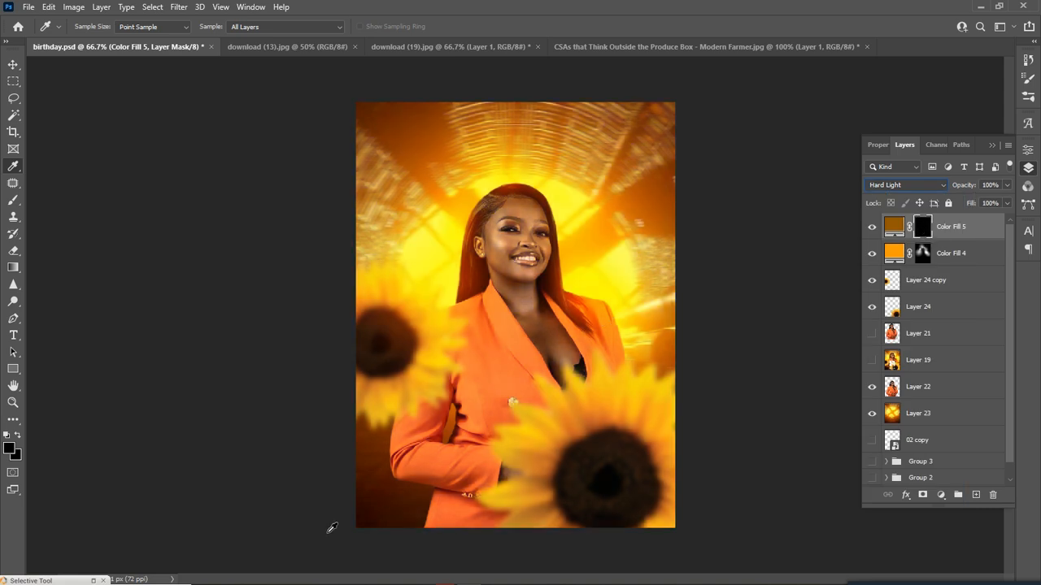
Paint white (ffffff) on the brown fill's mask with a 300-pixel brush over the image's lower-left corner
click(13, 200)
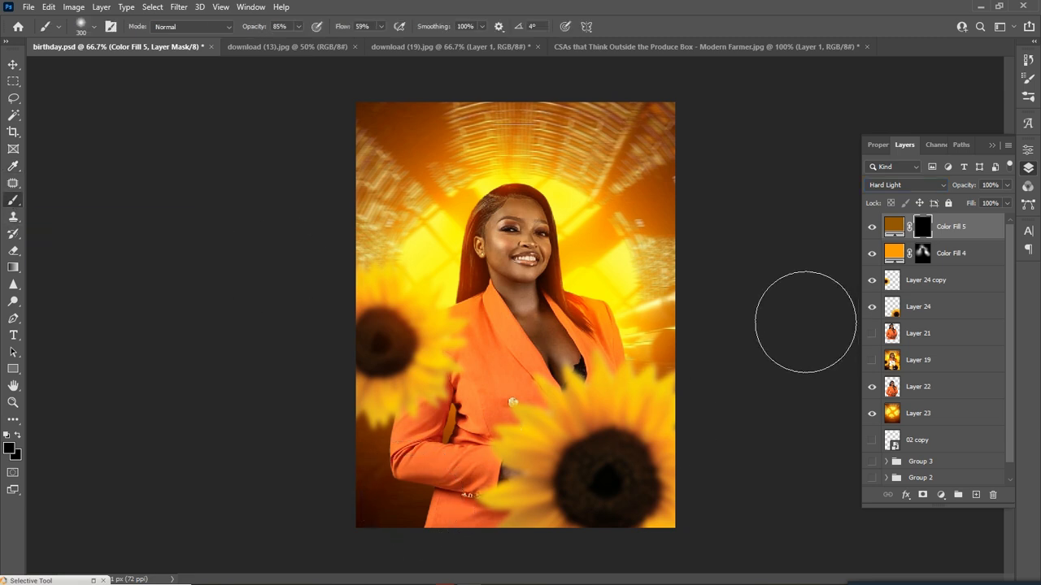
click(13, 452)
text(ffffff)
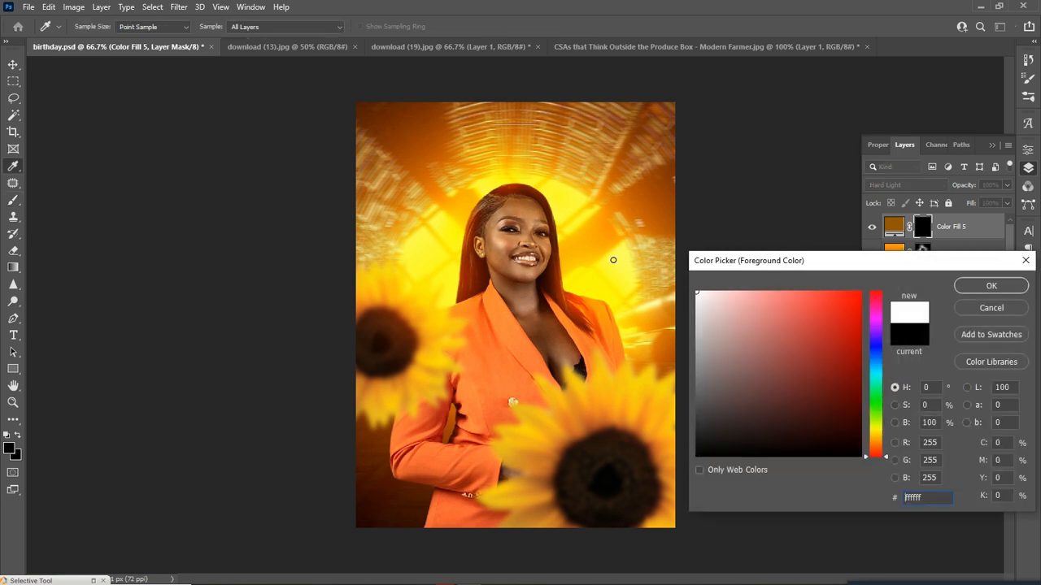
click(1007, 291)
key(b)
mouse_move(383, 476)
mouse_down()
mouse_move(405, 500)
mouse_move(417, 493)
mouse_move(397, 490)
mouse_move(381, 466)
mouse_move(379, 503)
mouse_move(387, 454)
mouse_move(422, 529)
mouse_up()
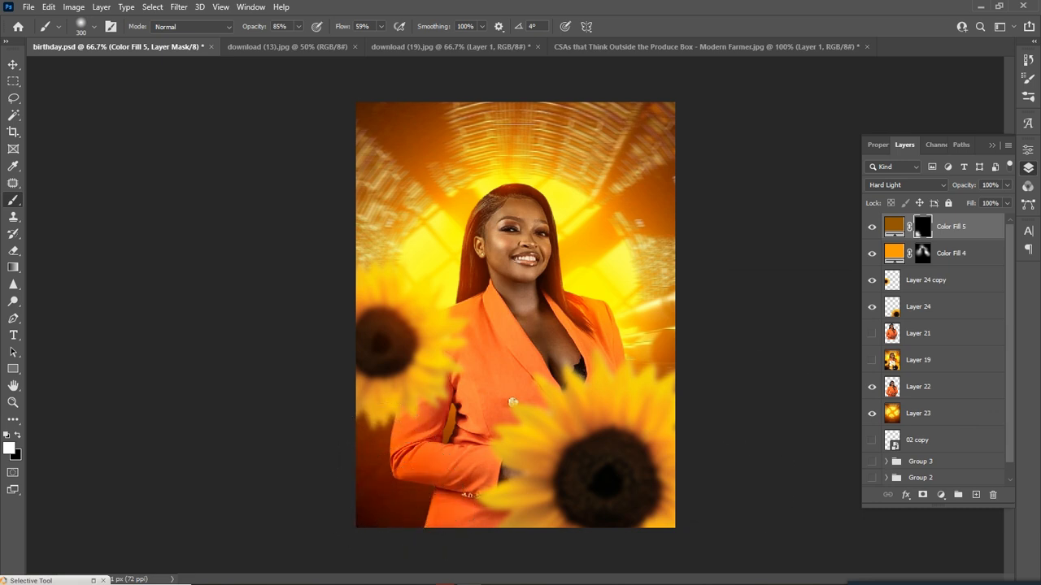
click(12, 65)
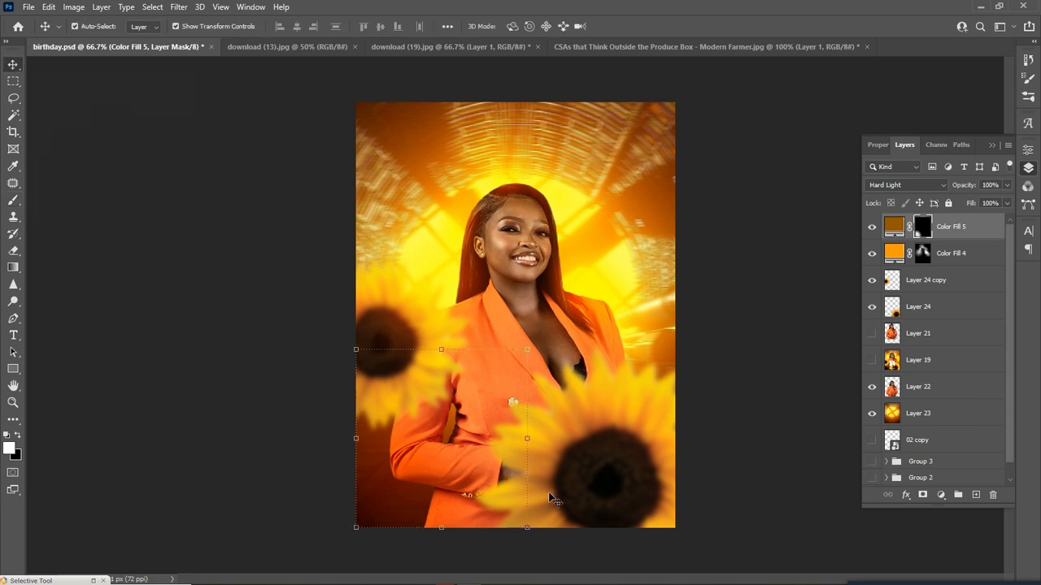
click(783, 392)
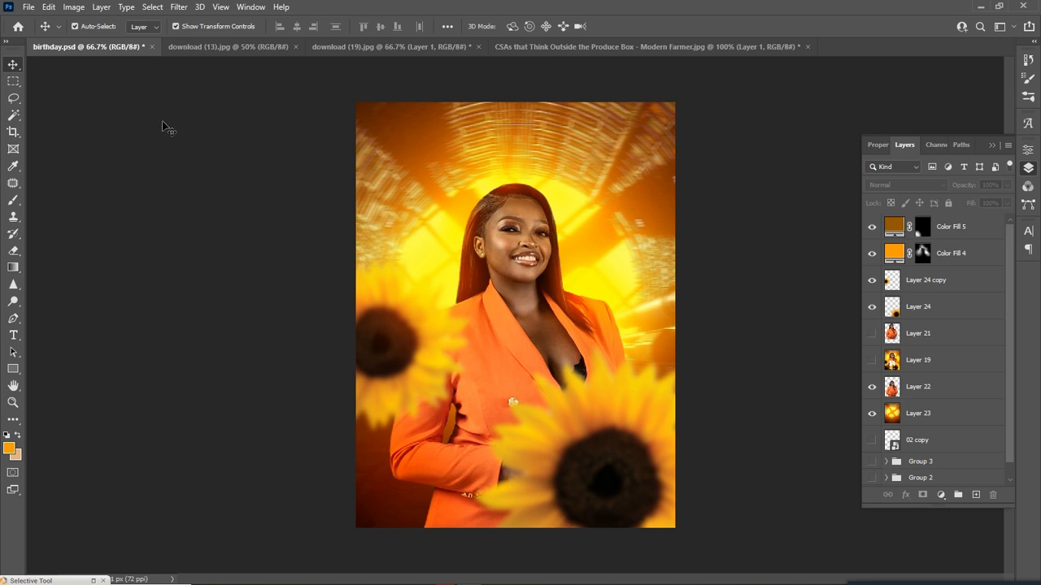
Draw a black-to-transparent linear gradient upward from the image's bottom edge on a new layer above the brown fill
click(13, 268)
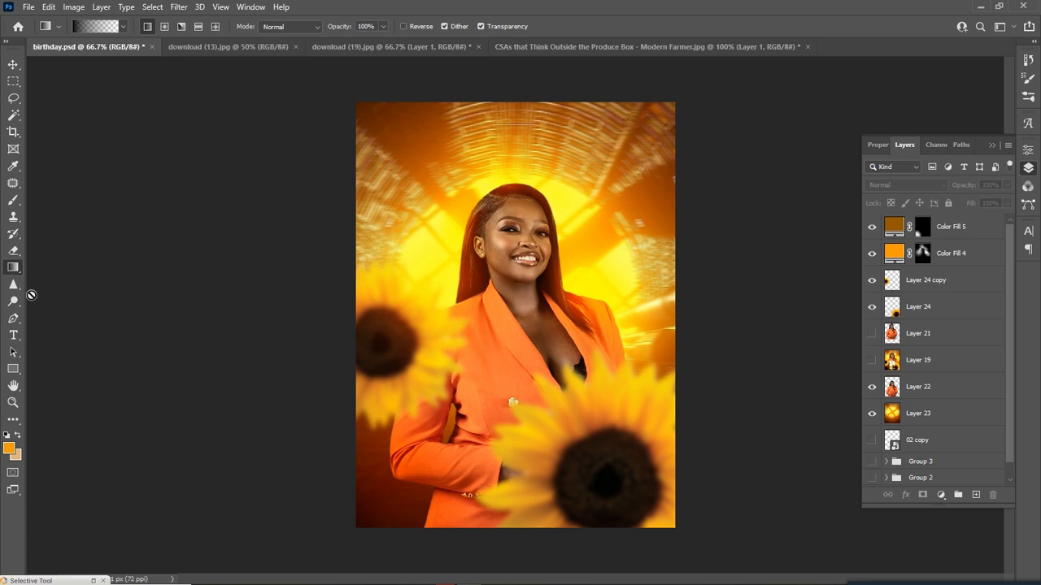
click(92, 27)
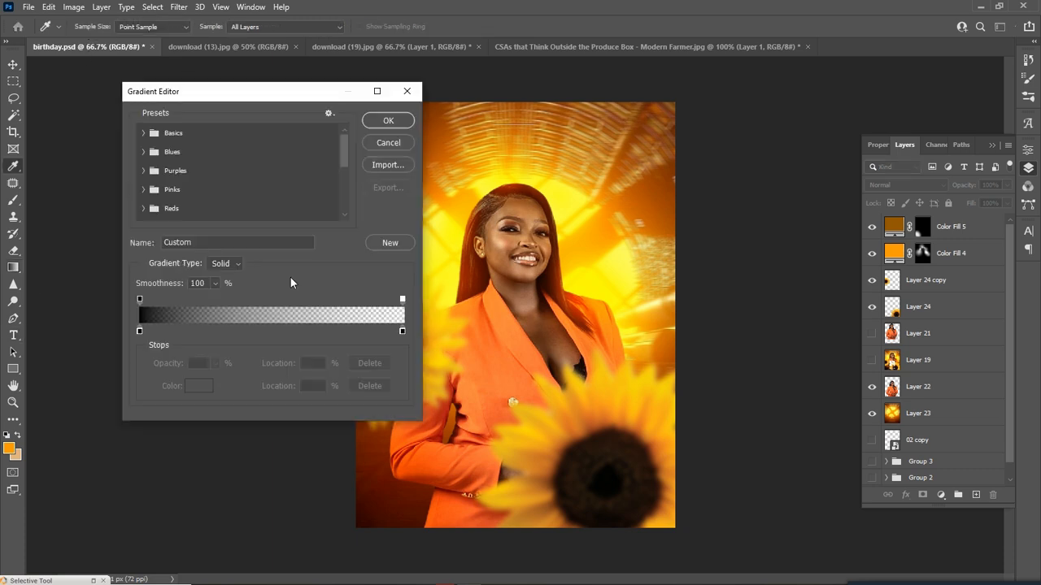
click(140, 331)
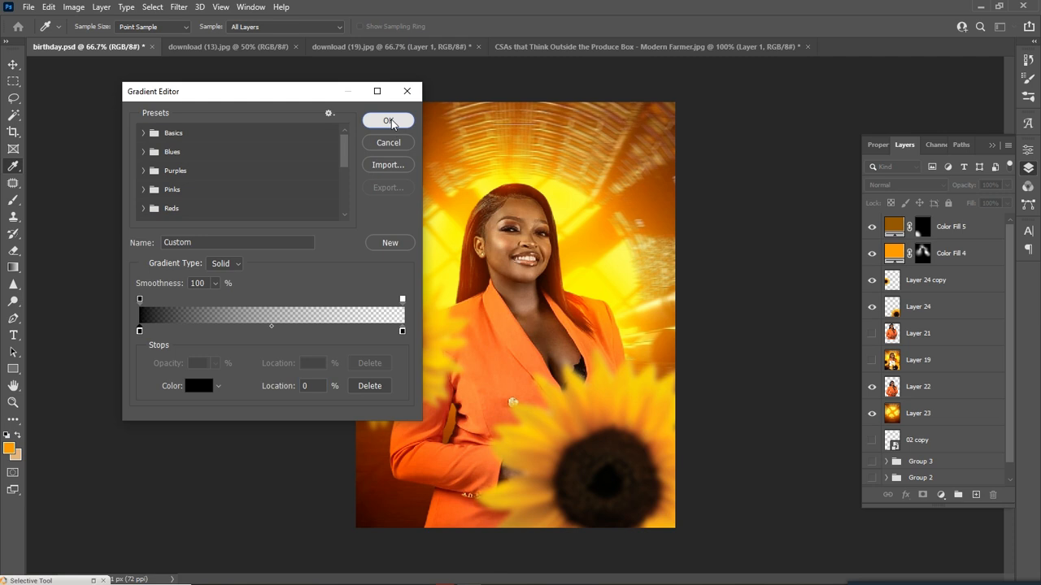
click(388, 120)
click(972, 226)
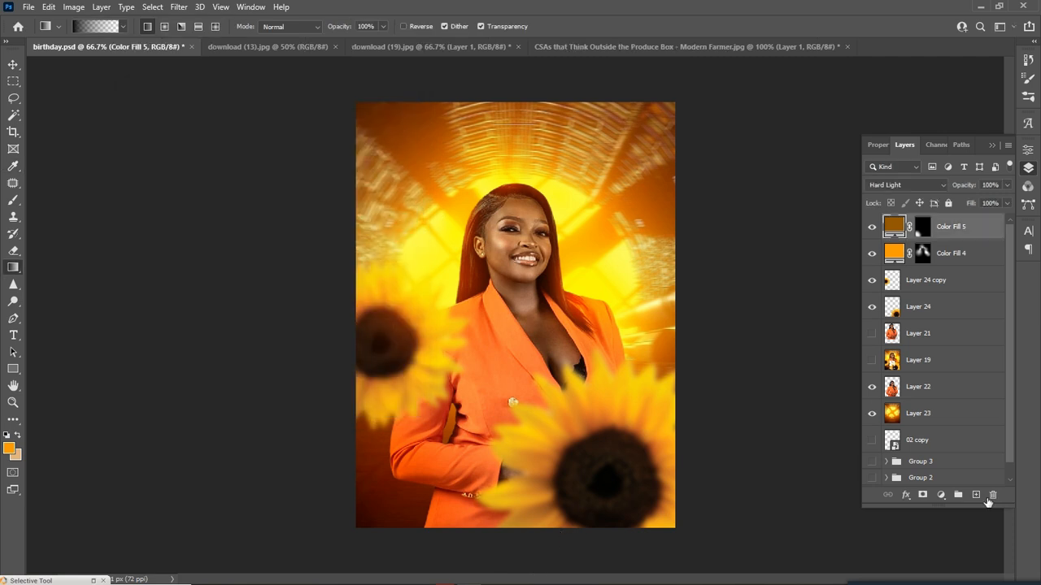
click(975, 496)
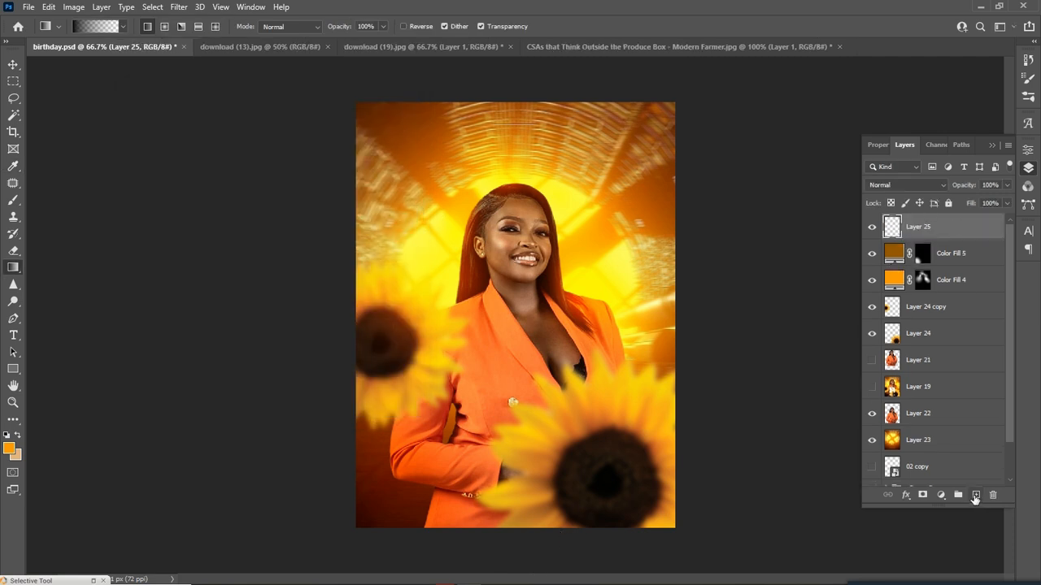
drag(514, 512, 520, 391)
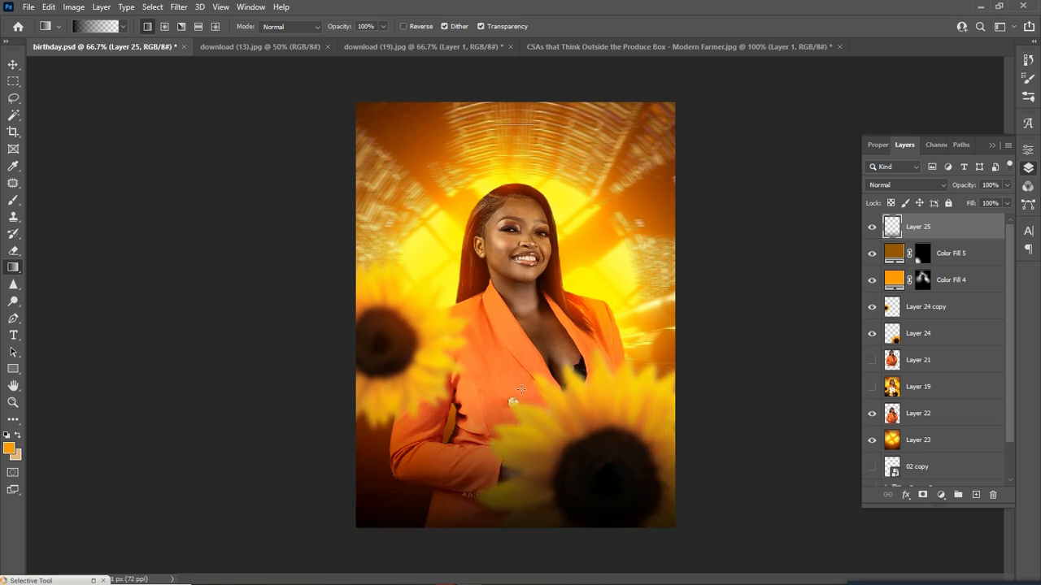
Scale the black gradient to 116.77% and move its layer directly below the sunflower layers
key(v)
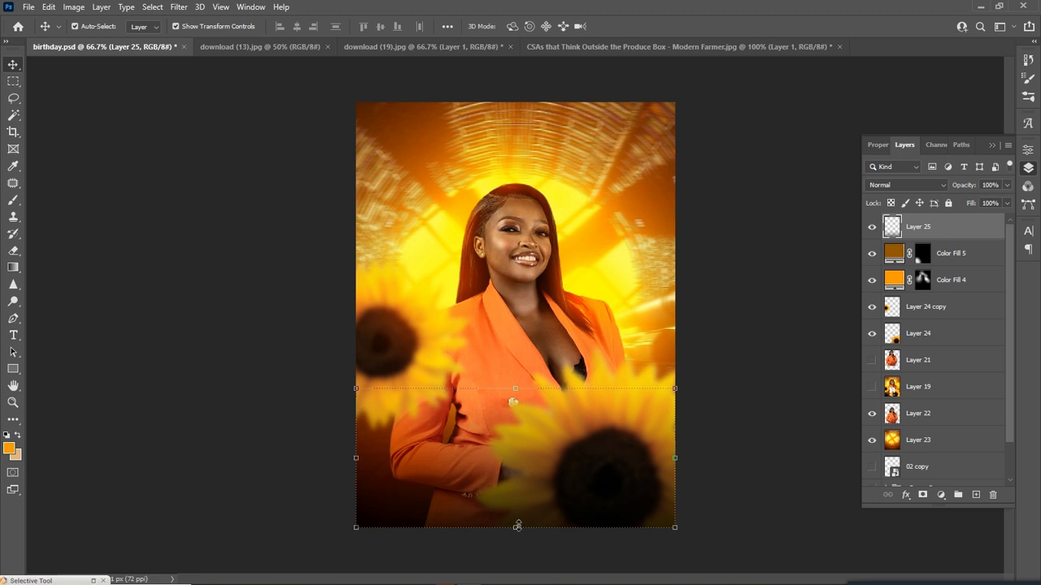
drag(516, 529, 515, 540)
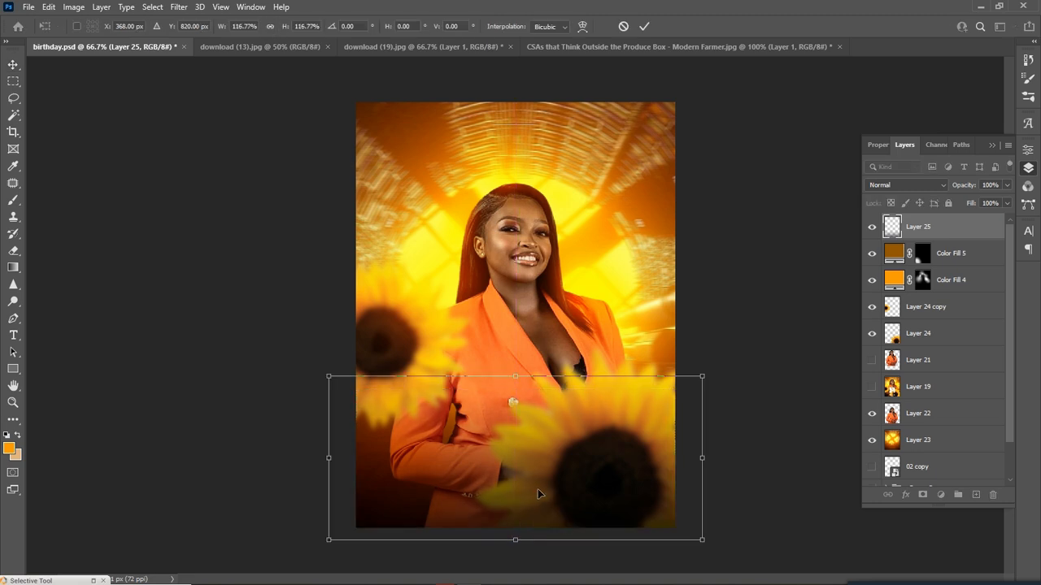
drag(943, 236, 957, 348)
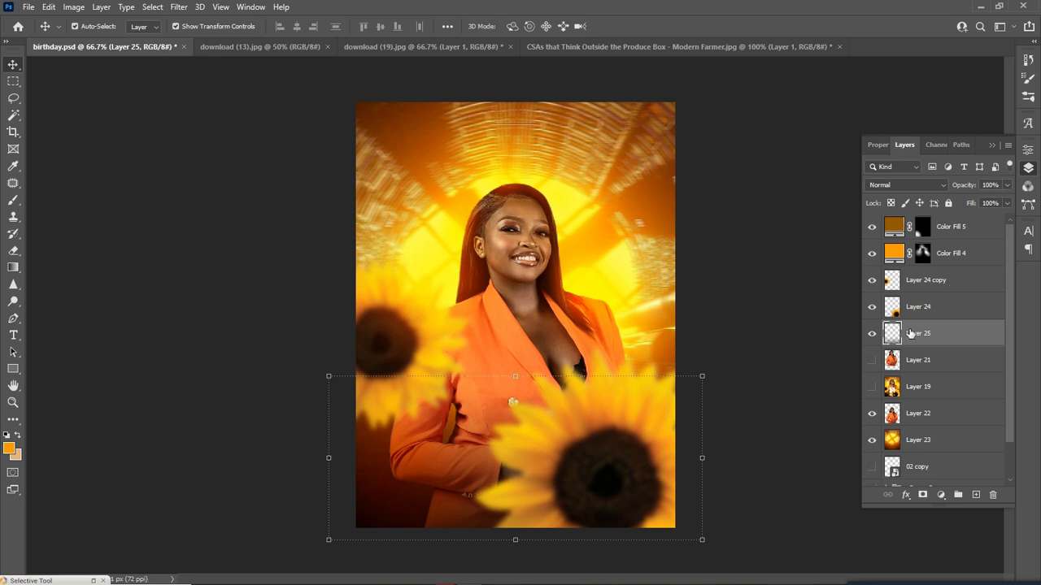
click(311, 293)
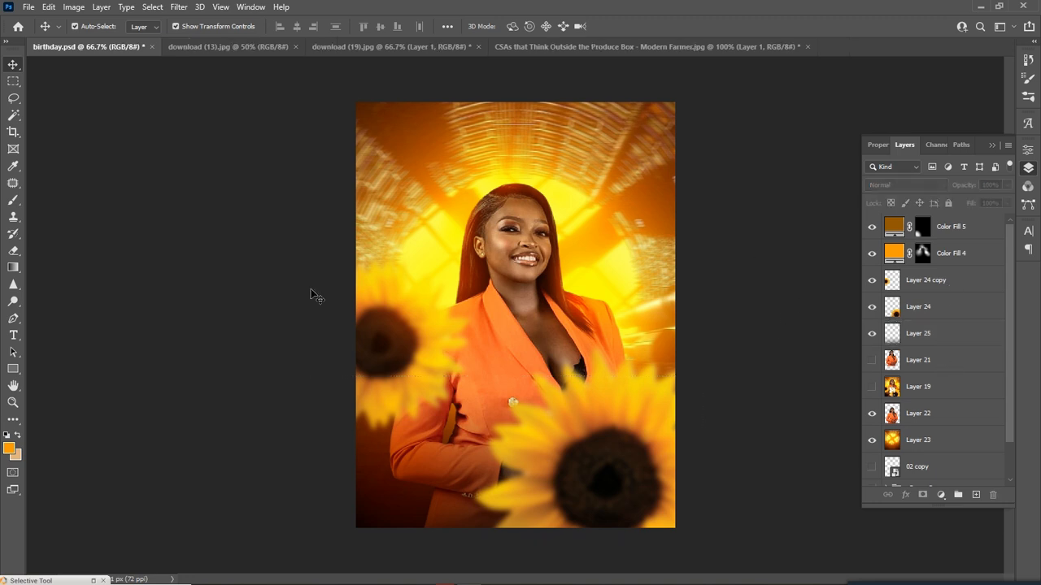
Paint black on Color Fill 4's mask with a 125-pixel brush to reduce the orange glow on top of the woman's hair
click(923, 253)
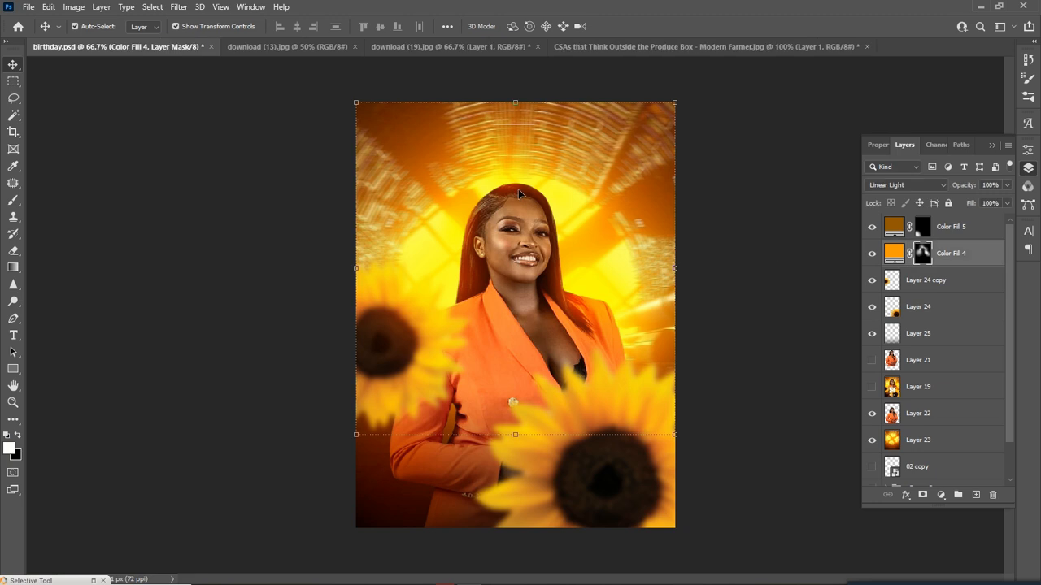
key(b)
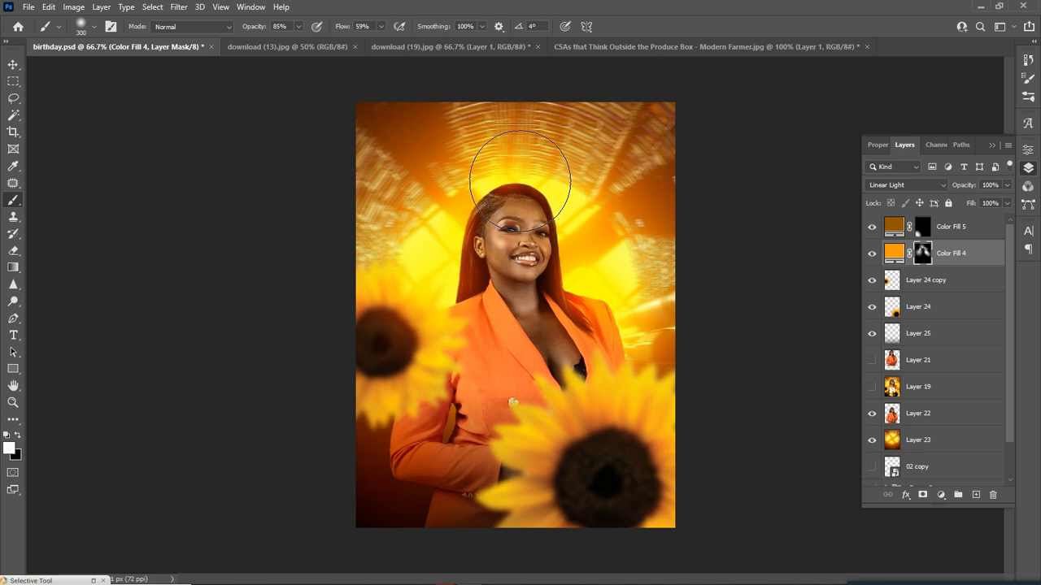
key(x)
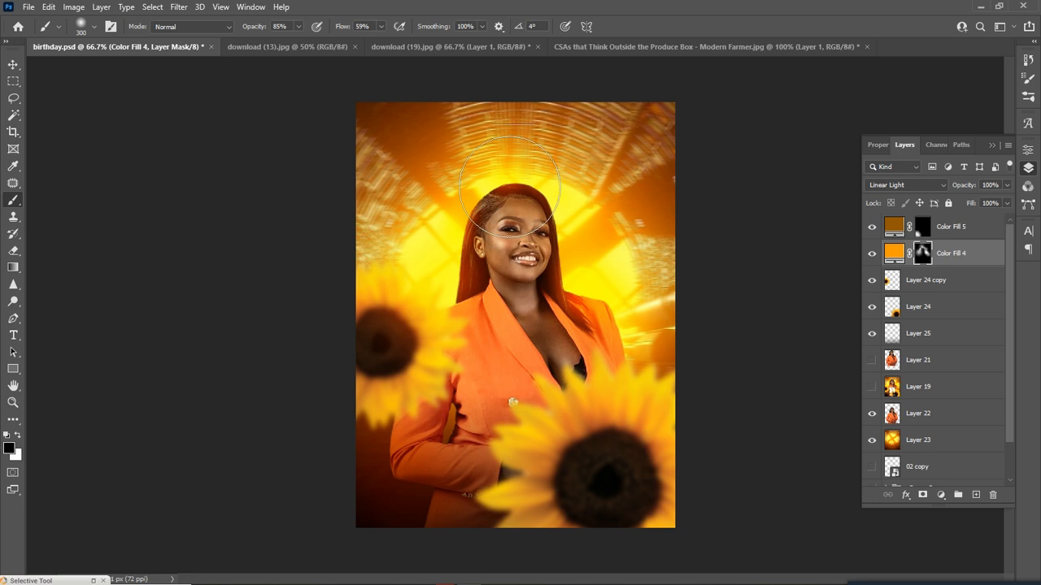
key(bracketleft)
key(bracketleft)
key(bracketleft)
key(bracketleft)
key(bracketleft)
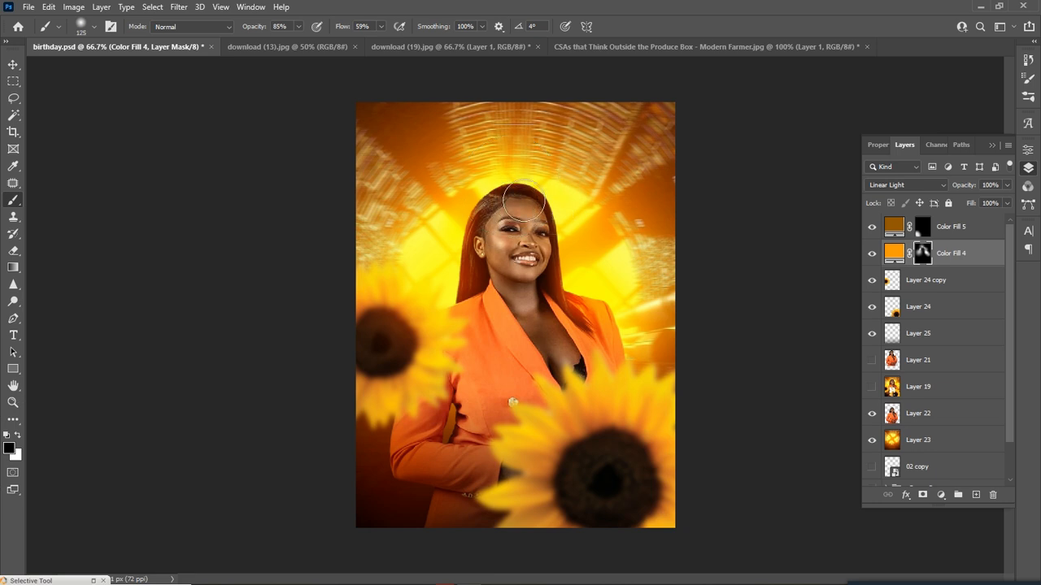
click(13, 64)
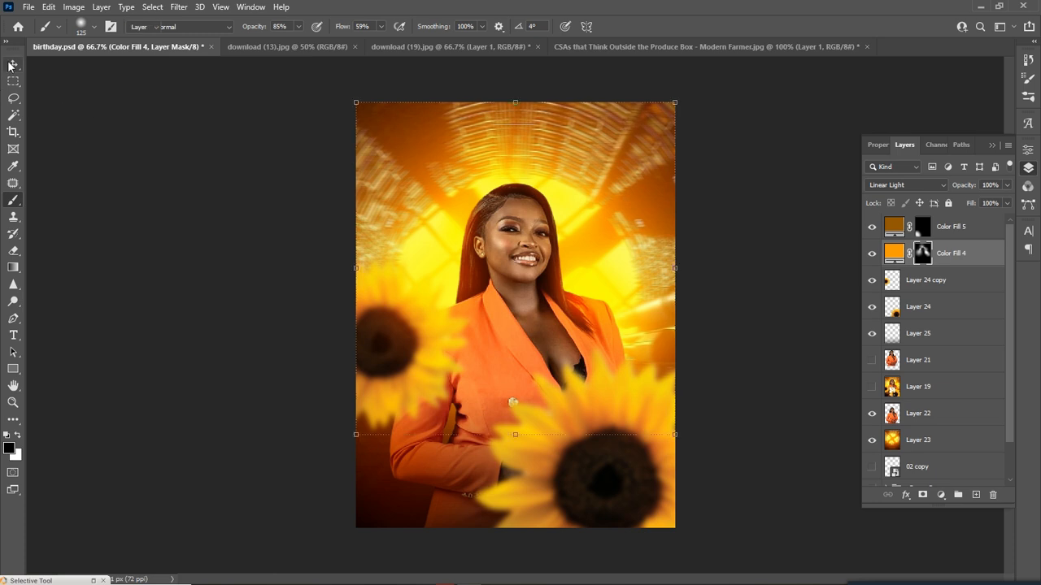
click(120, 237)
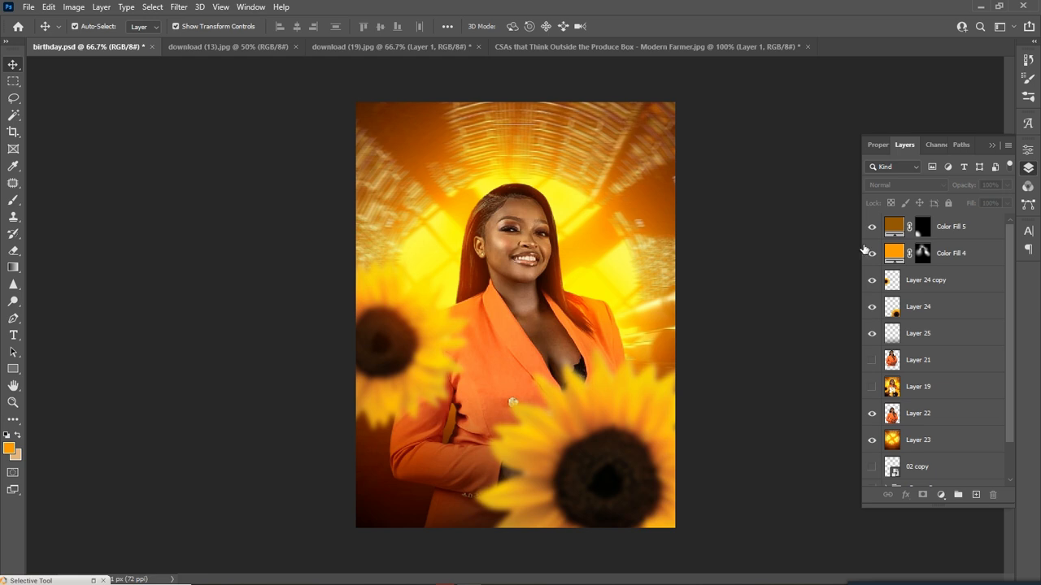
Show the hidden 02 copy text layer and move it to the top of the layer stack above Color Fill 5
scroll(966, 306, down, 1)
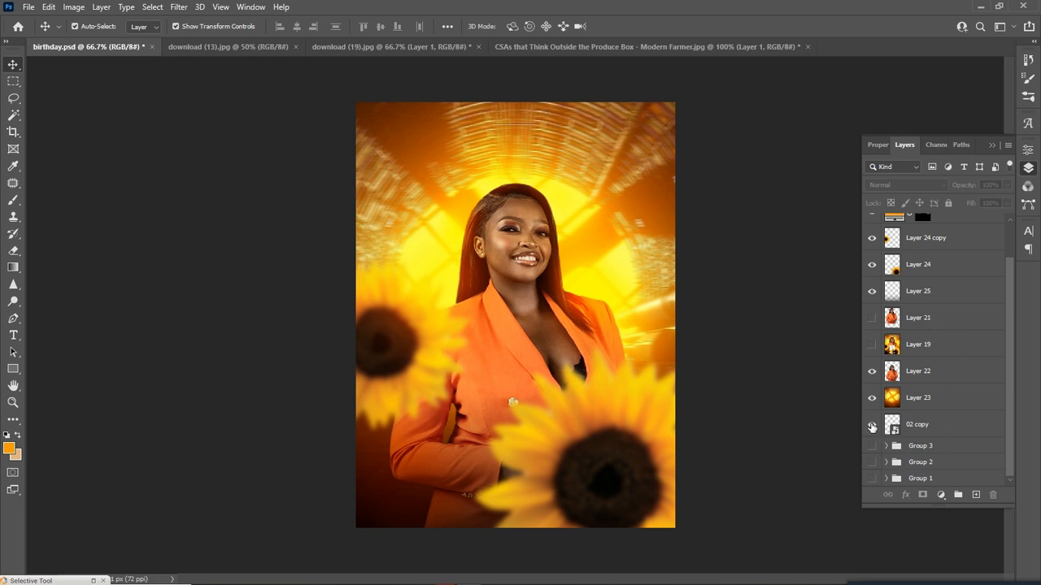
click(923, 430)
drag(923, 430, 919, 238)
drag(918, 290, 941, 237)
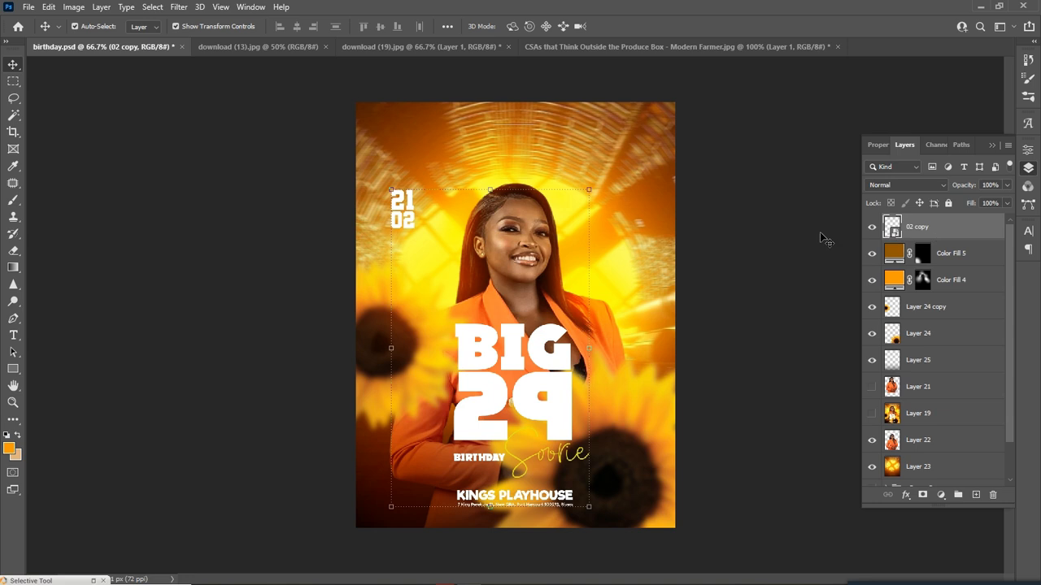
click(773, 225)
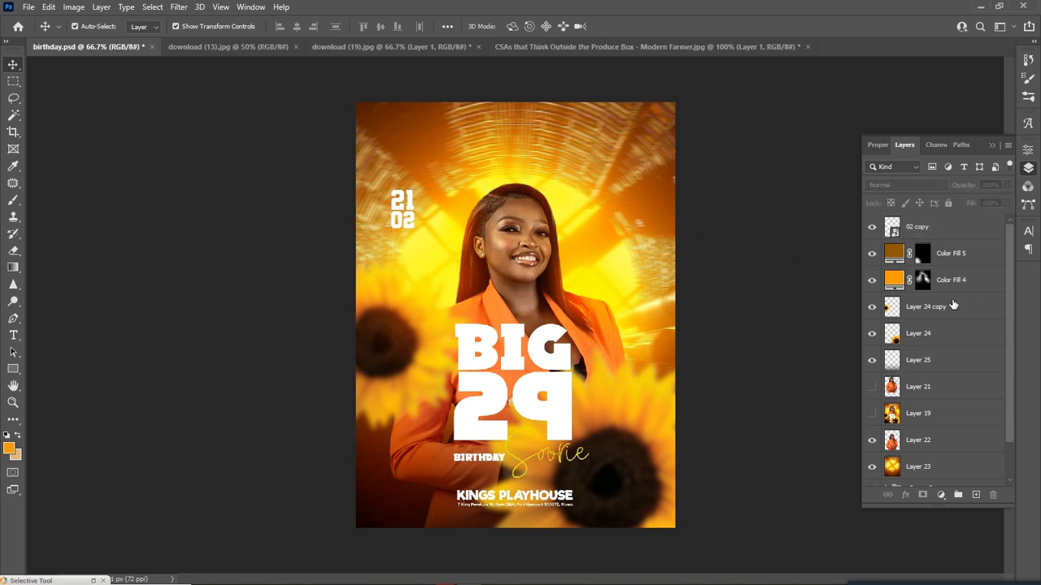
Select Color Fill 4, Color Fill 5, Layer 21 and Layer 22 together and move the woman with her glows slightly upward
scroll(926, 320, down, 1)
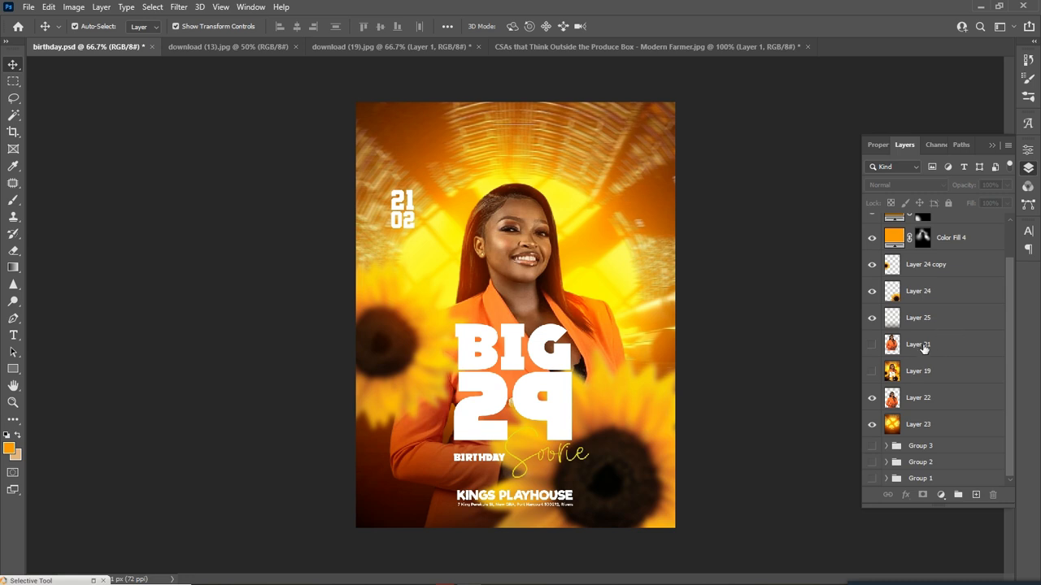
click(920, 347)
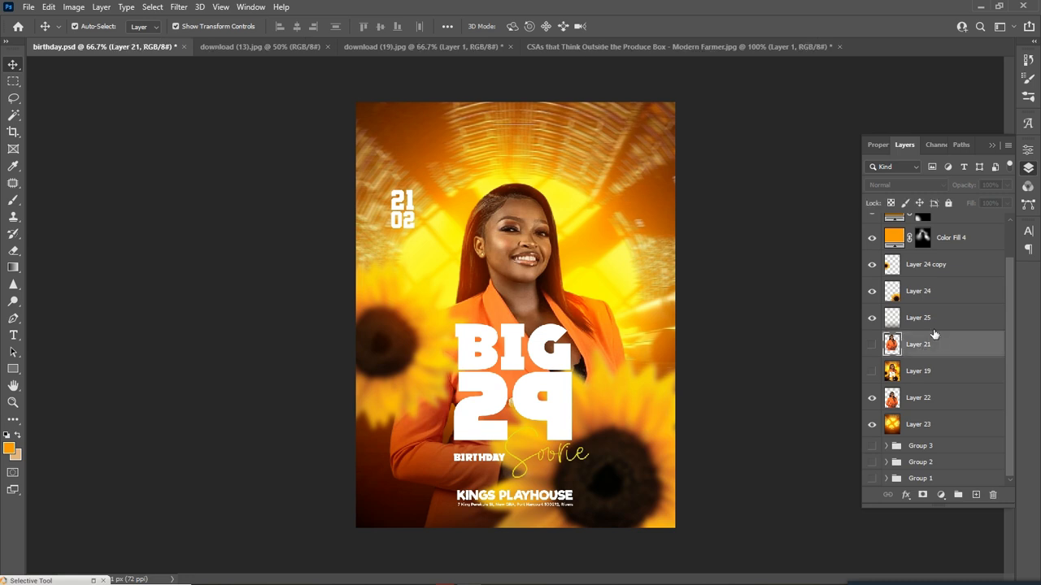
scroll(935, 329, up, 1)
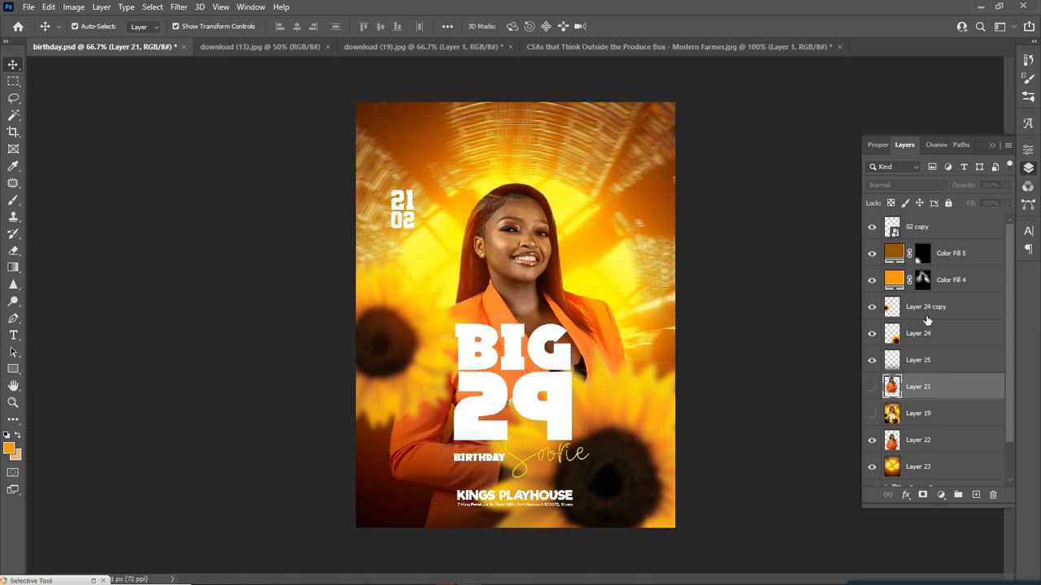
scroll(927, 321, down, 1)
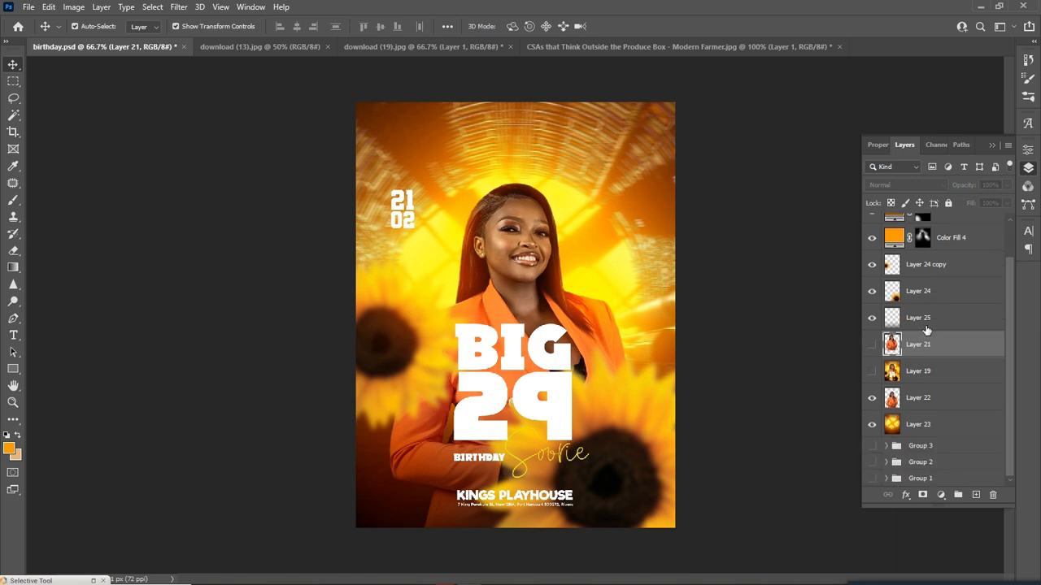
scroll(928, 324, up, 1)
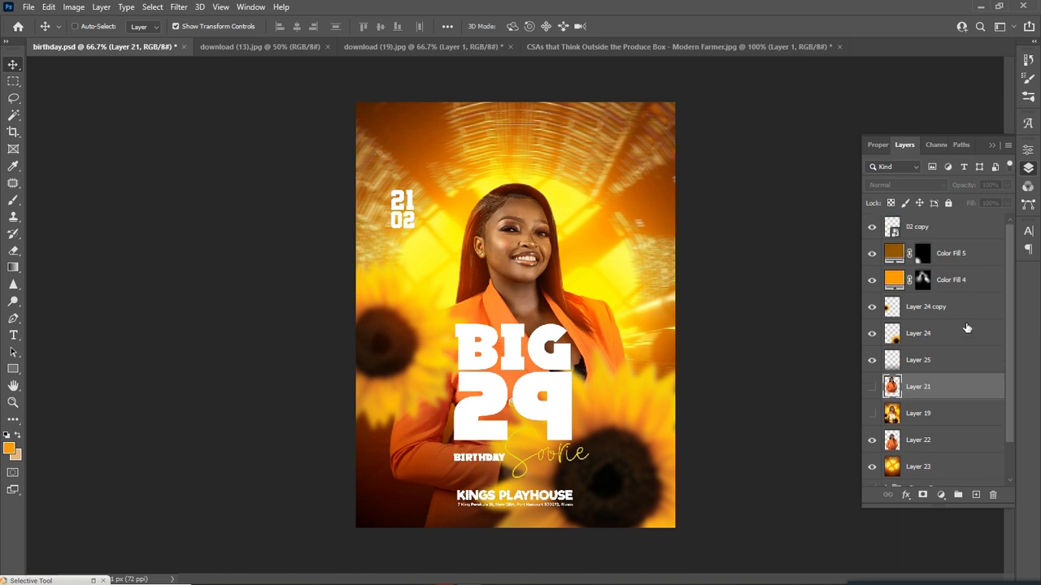
ctrl+click(959, 283)
ctrl+click(956, 257)
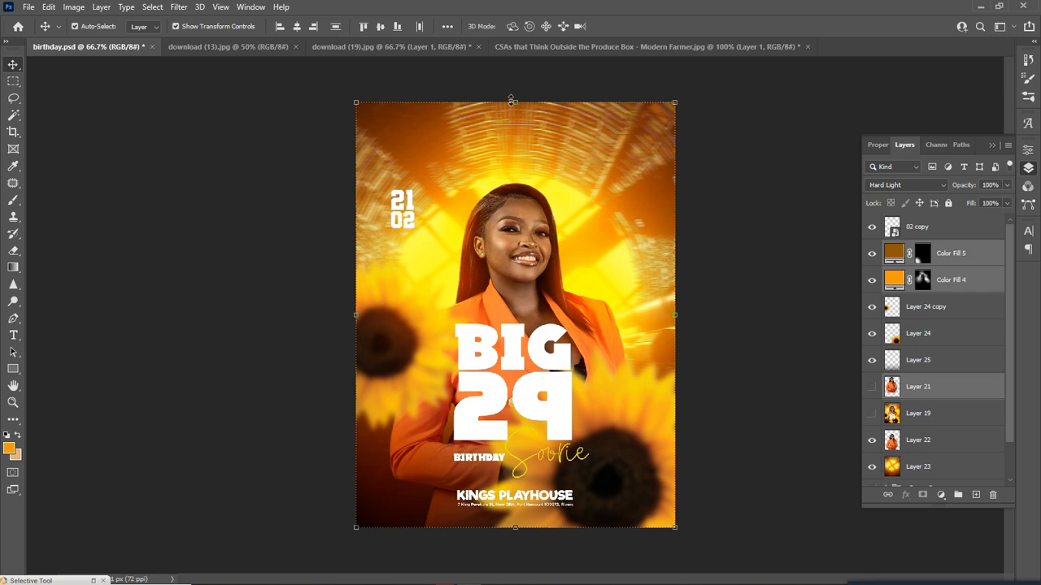
click(512, 102)
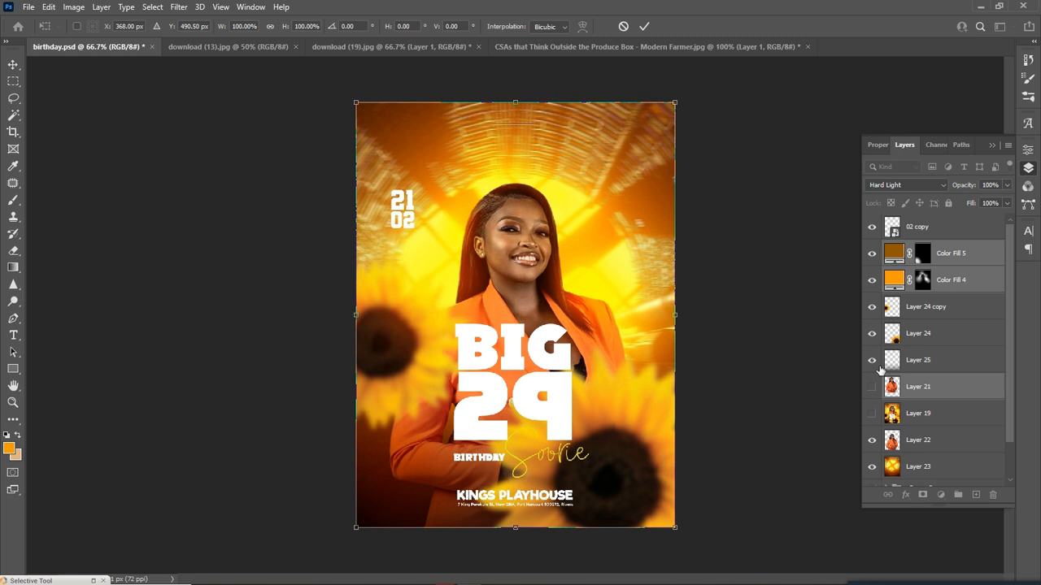
ctrl+click(924, 445)
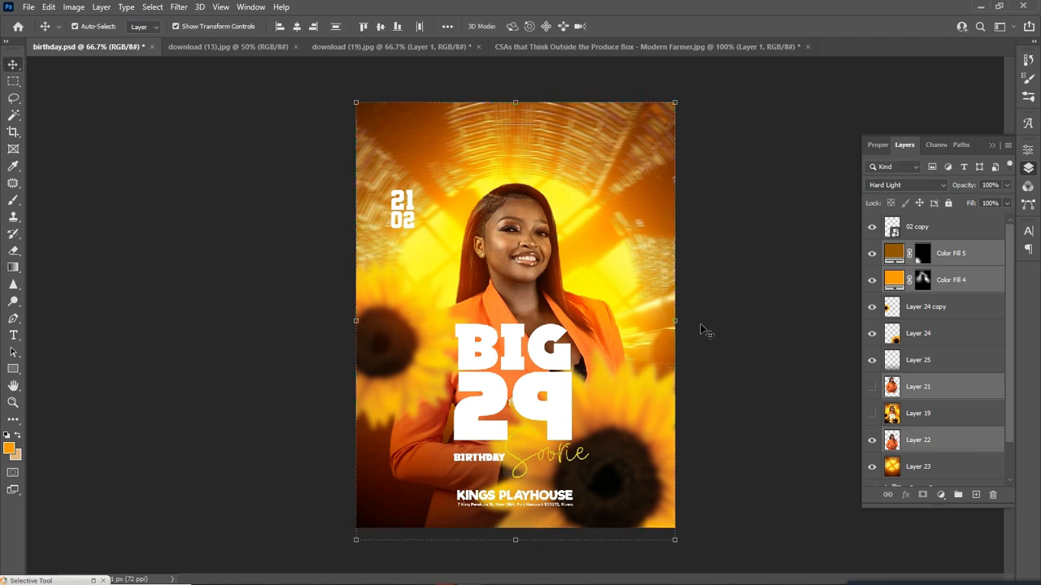
drag(597, 243, 593, 222)
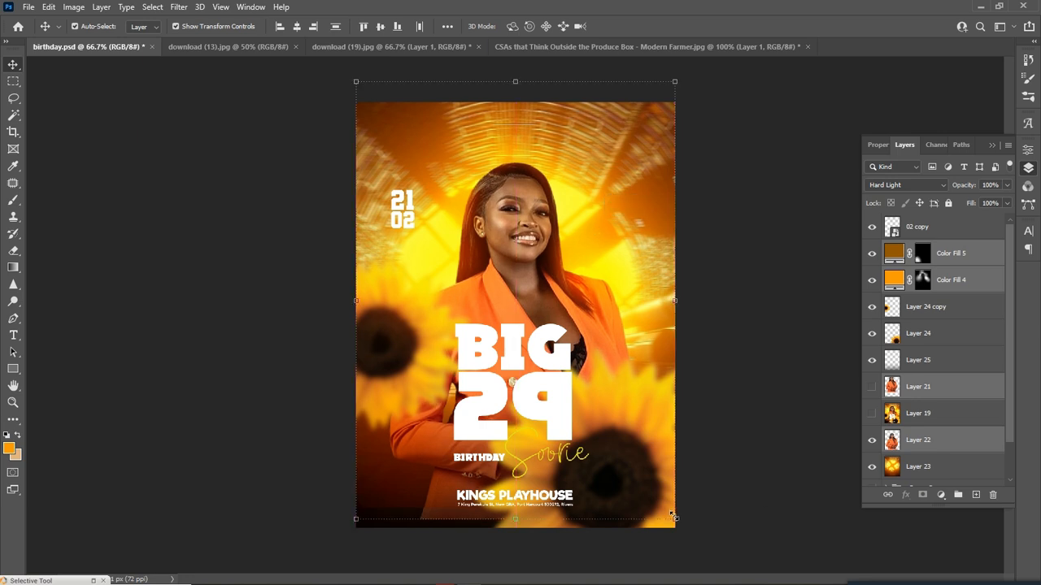
Enlarge the woman and her glow layers slightly and reposition them so they reach the flyer's bottom edge
key(ctrl+t)
drag(670, 515, 674, 517)
drag(576, 316, 571, 308)
key(Return)
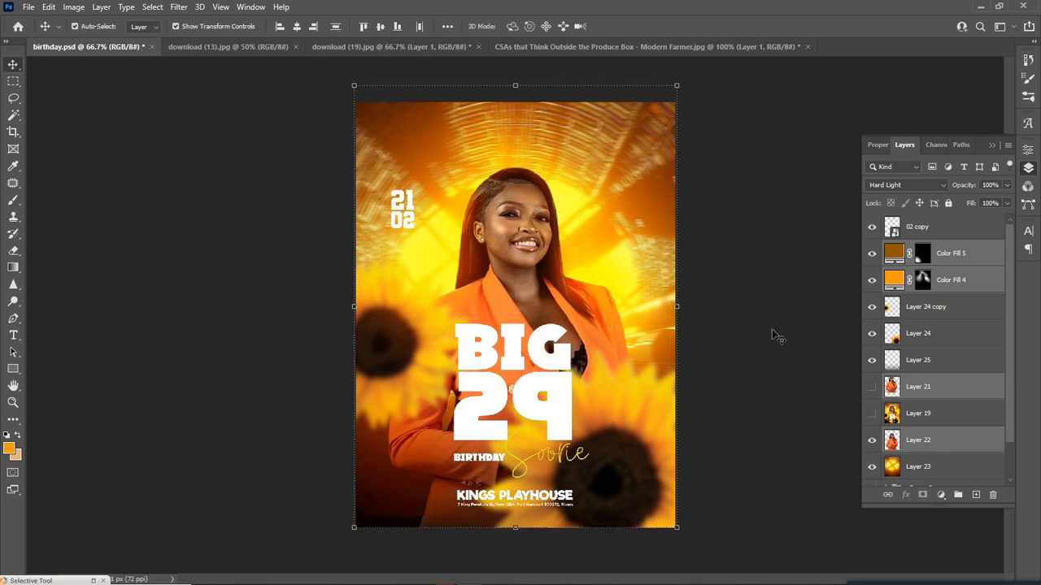
click(830, 361)
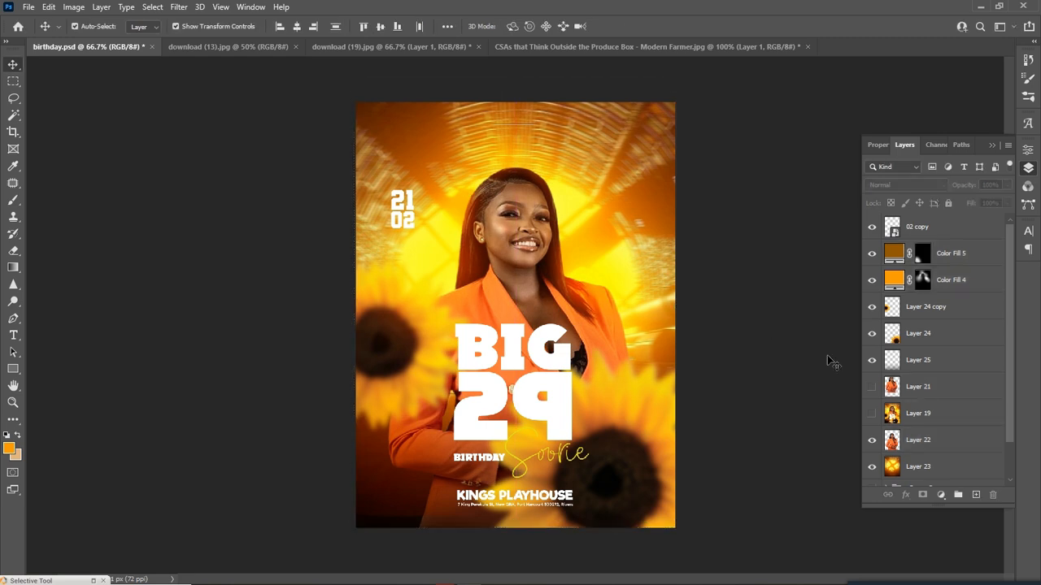
click(907, 474)
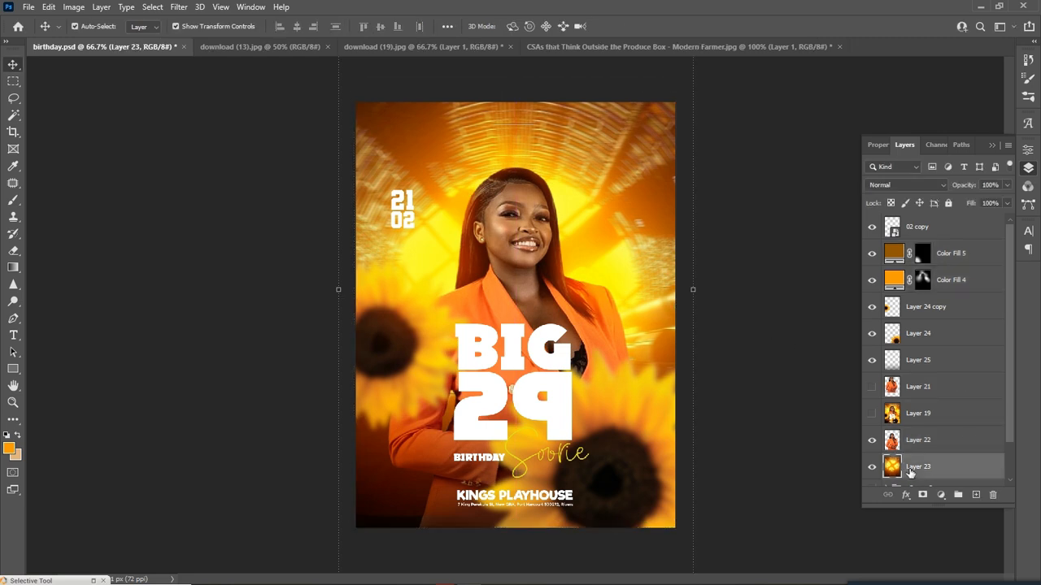
click(775, 428)
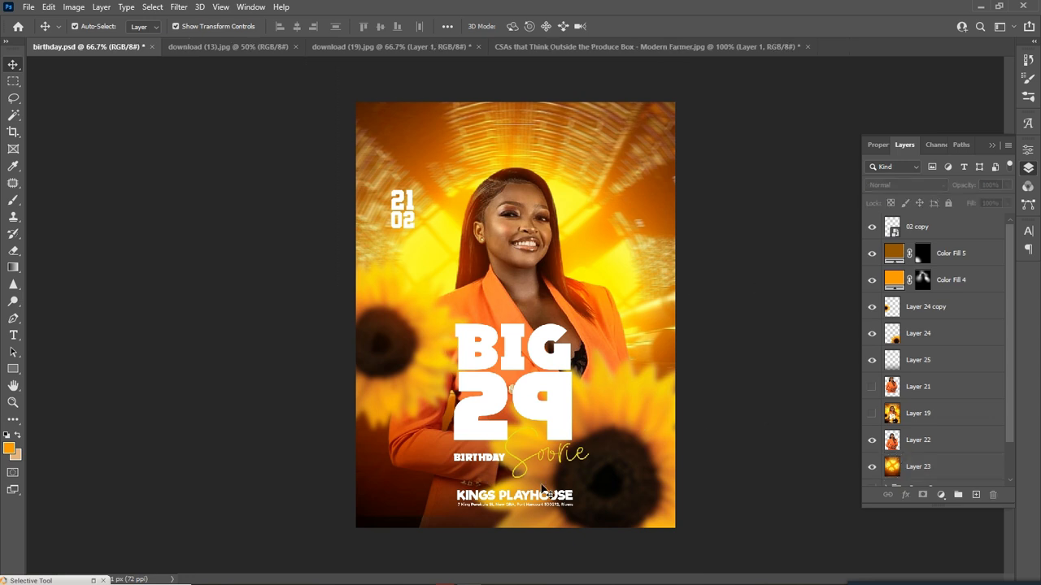
scroll(934, 325, down, 1)
scroll(934, 325, down, 1)
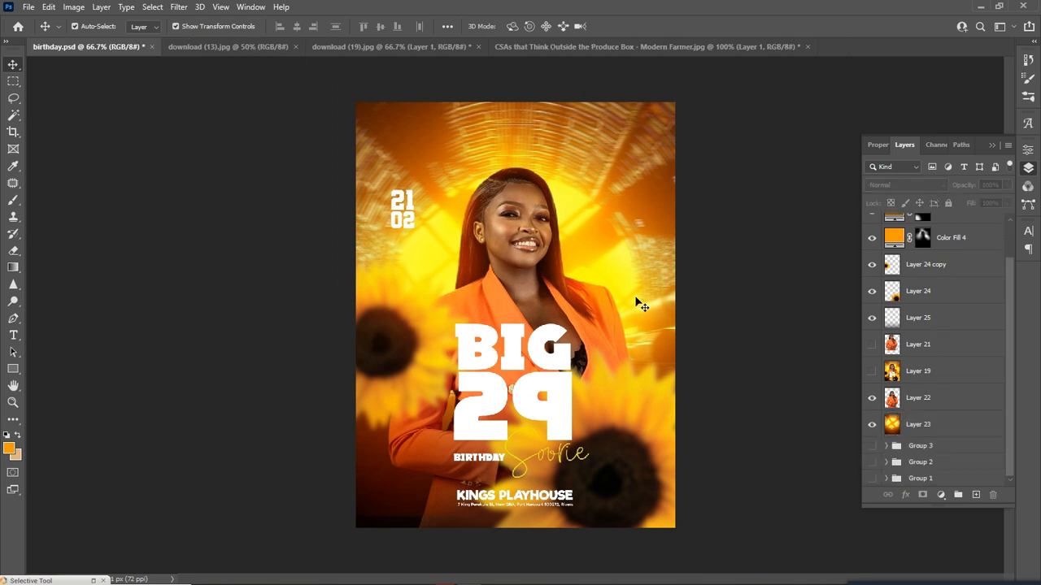